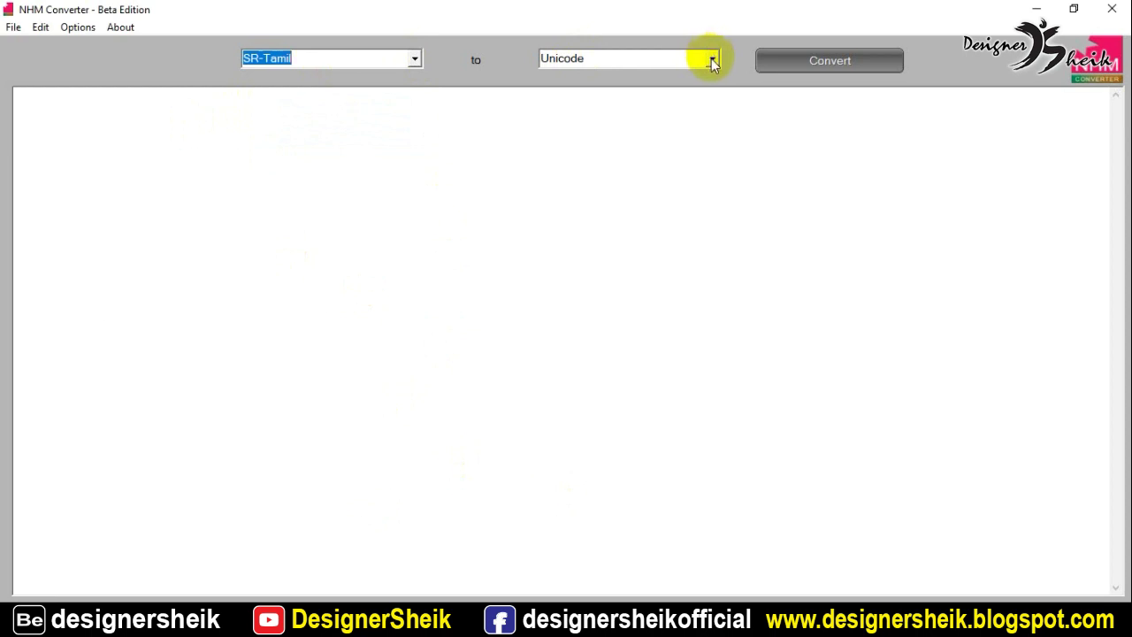
Set the source encoding of the text conversion to Unicode, checking the other encodings available
click(200, 177)
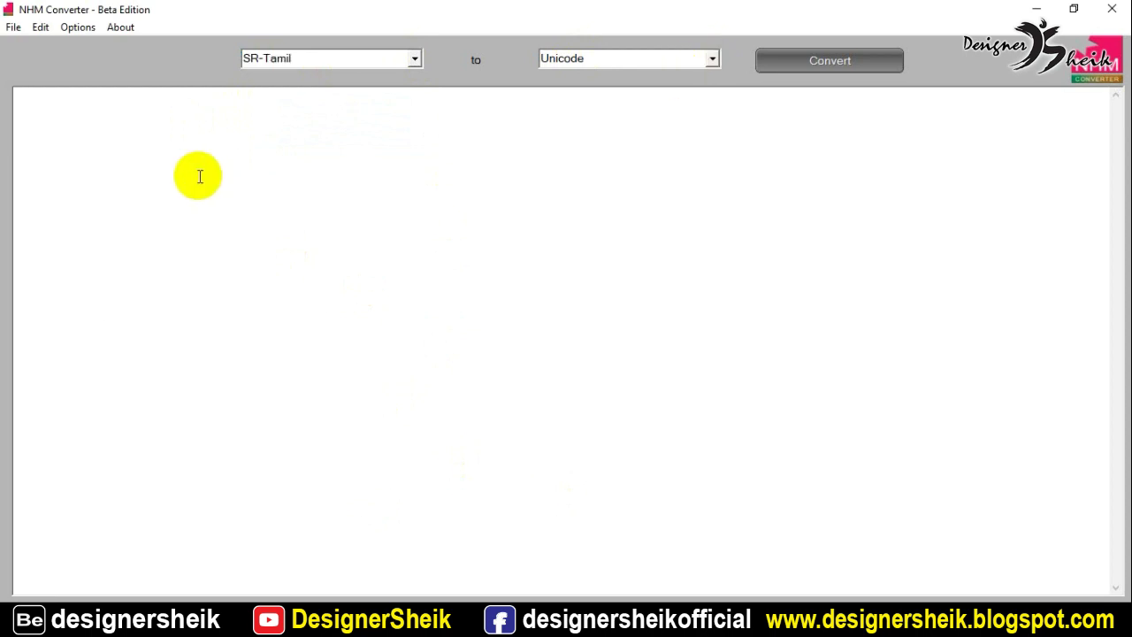
click(414, 58)
click(293, 161)
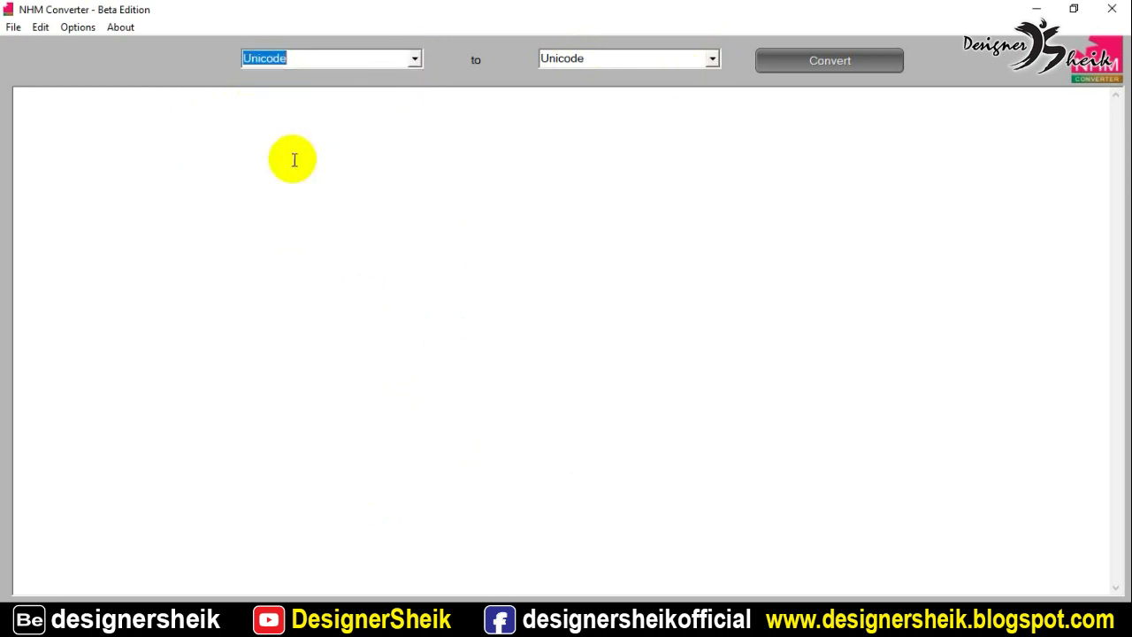
click(414, 59)
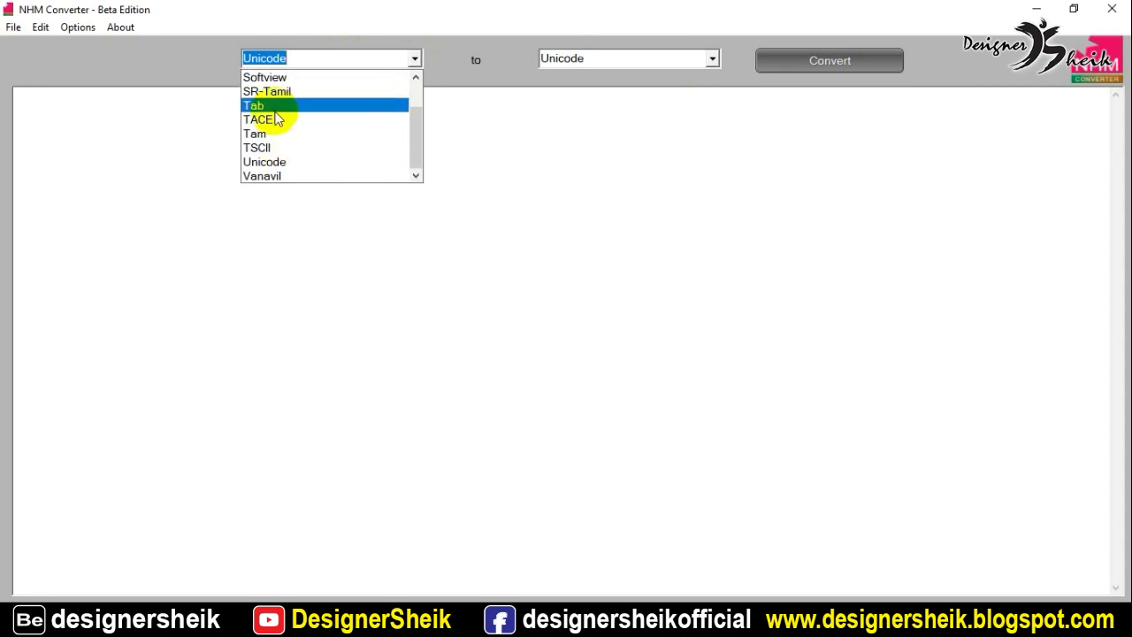
scroll(272, 101, up, 1)
scroll(280, 165, down, 1)
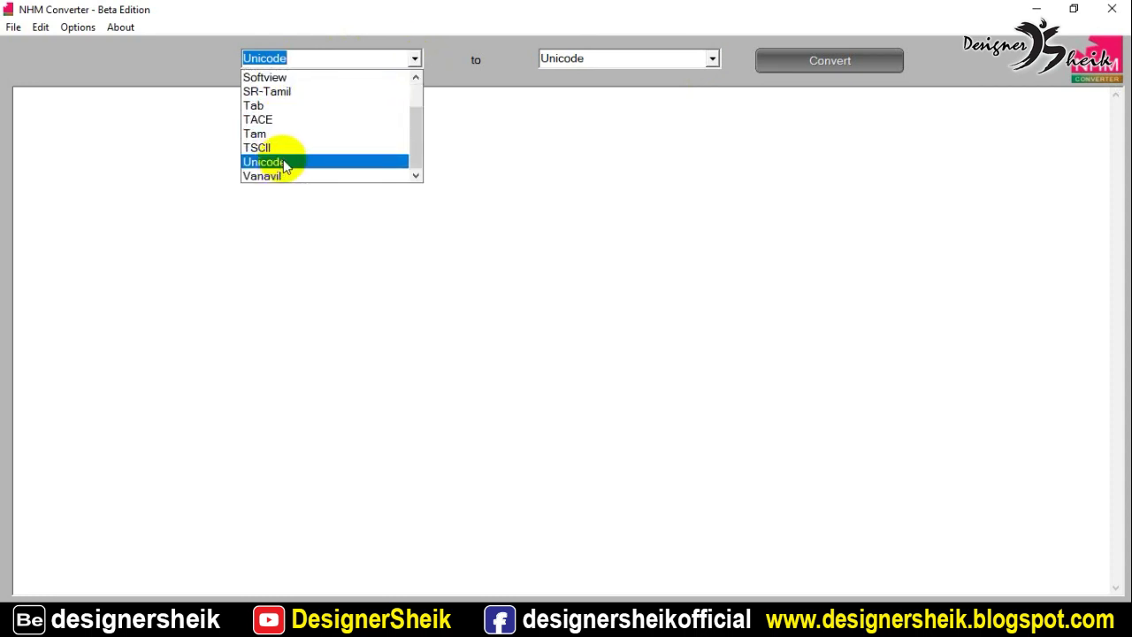
click(709, 62)
Browse the available target encodings and set the conversion's target encoding to SR-Tamil
click(710, 60)
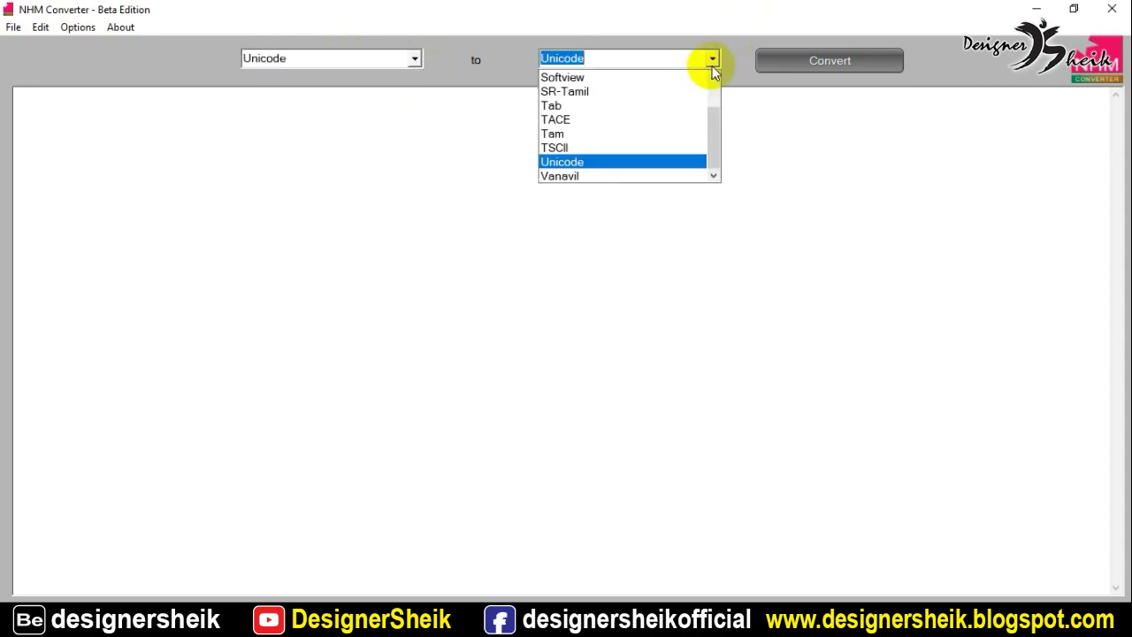
scroll(611, 156, up, 1)
click(457, 133)
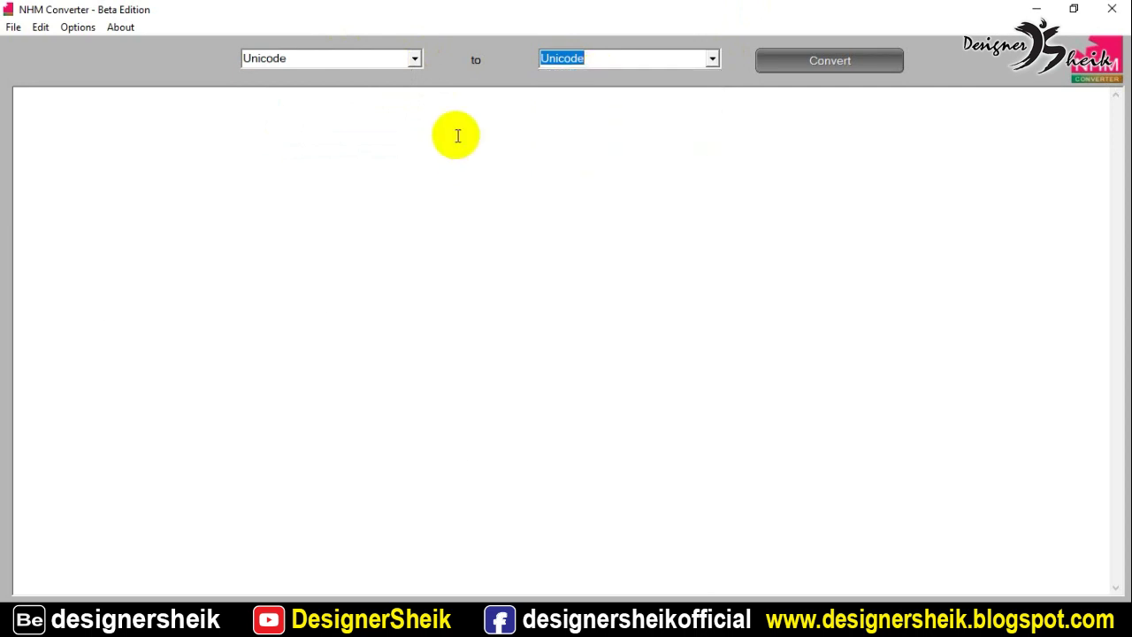
click(710, 58)
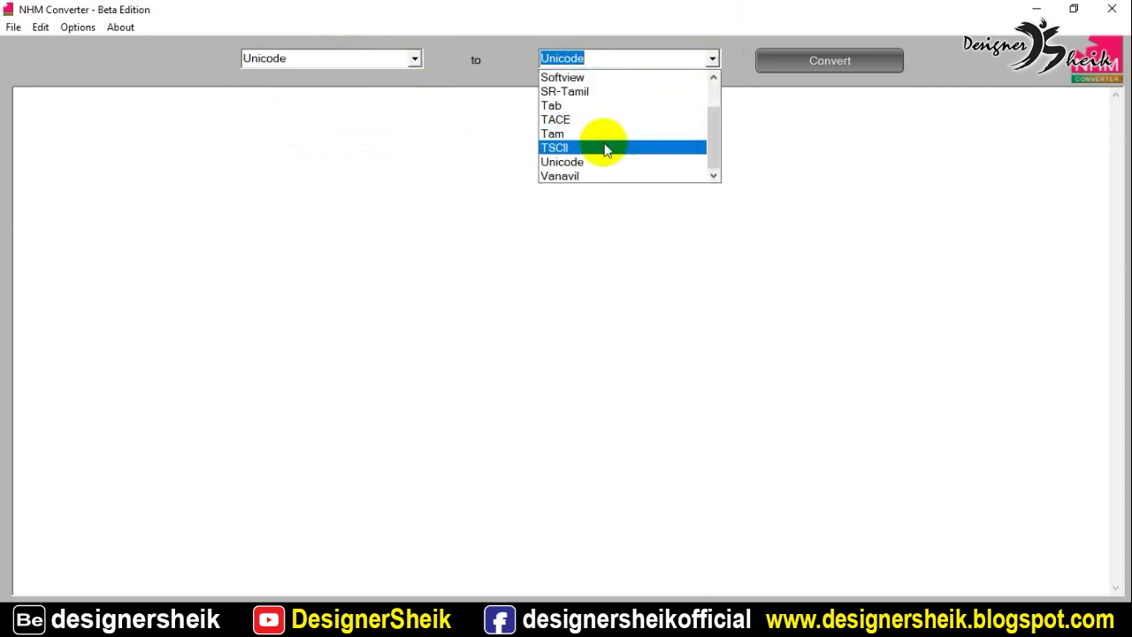
click(566, 92)
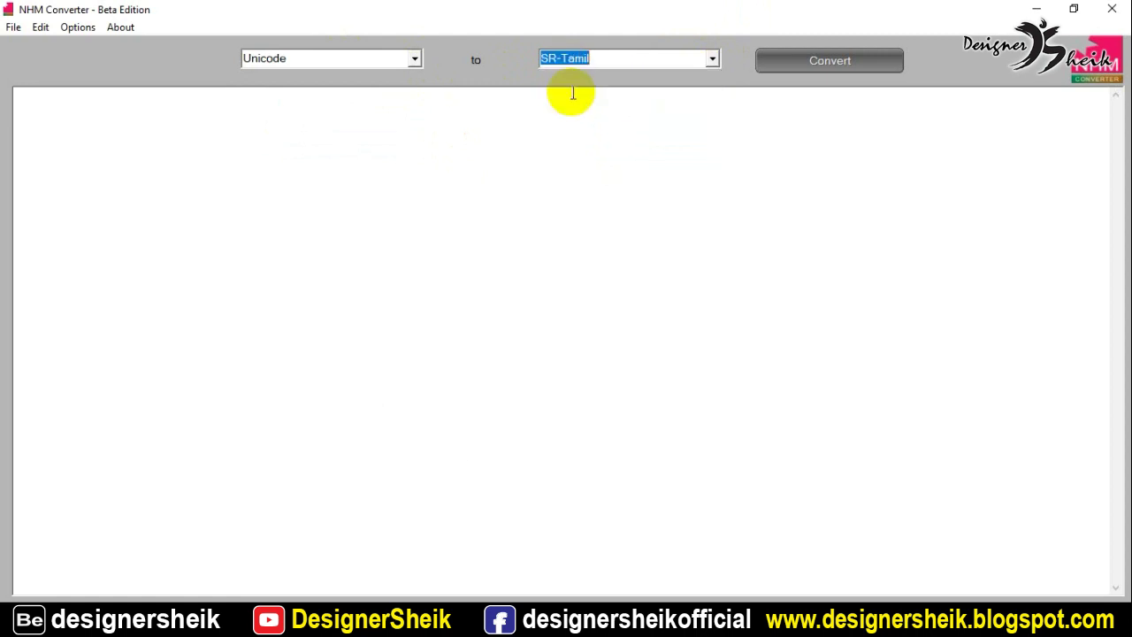
click(527, 102)
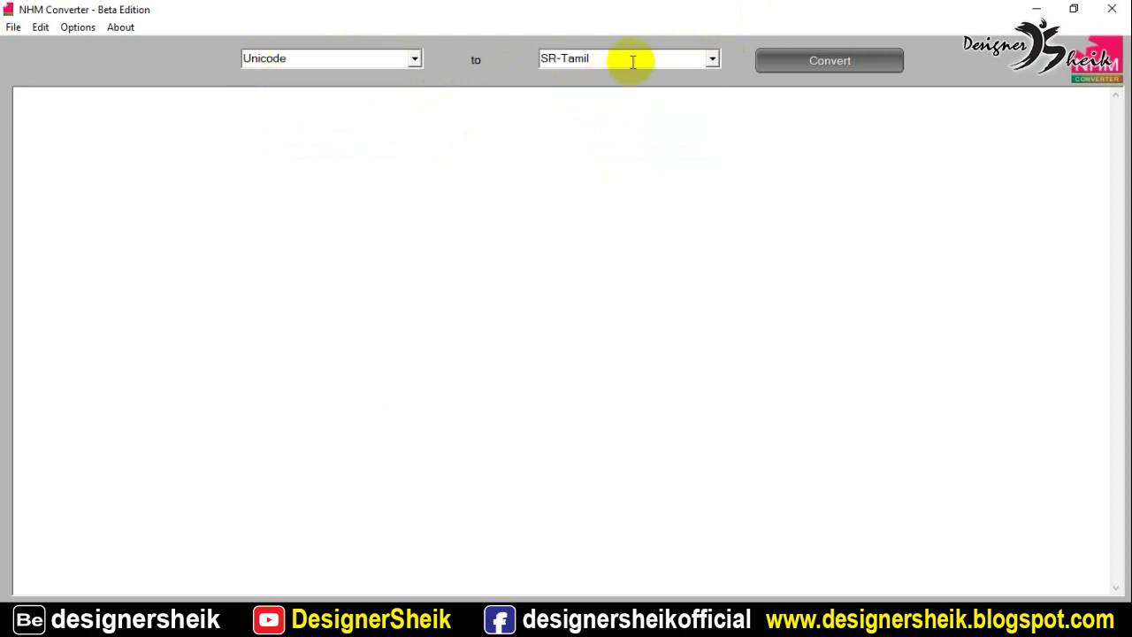
Look through the source encodings and choose Unicode as the encoding to convert from
click(336, 59)
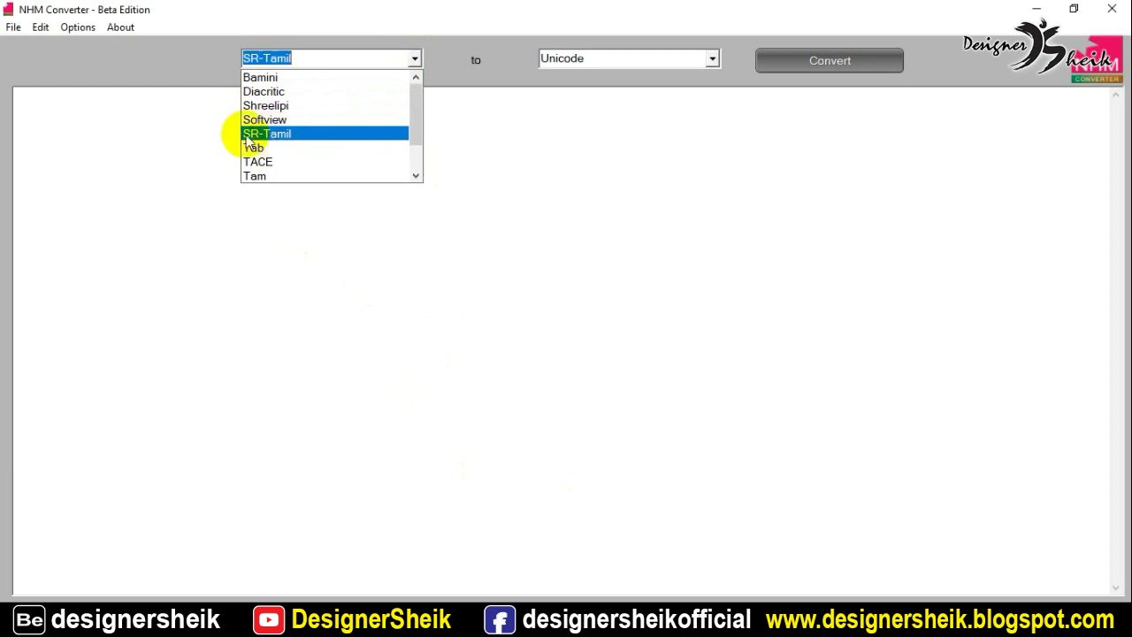
click(185, 129)
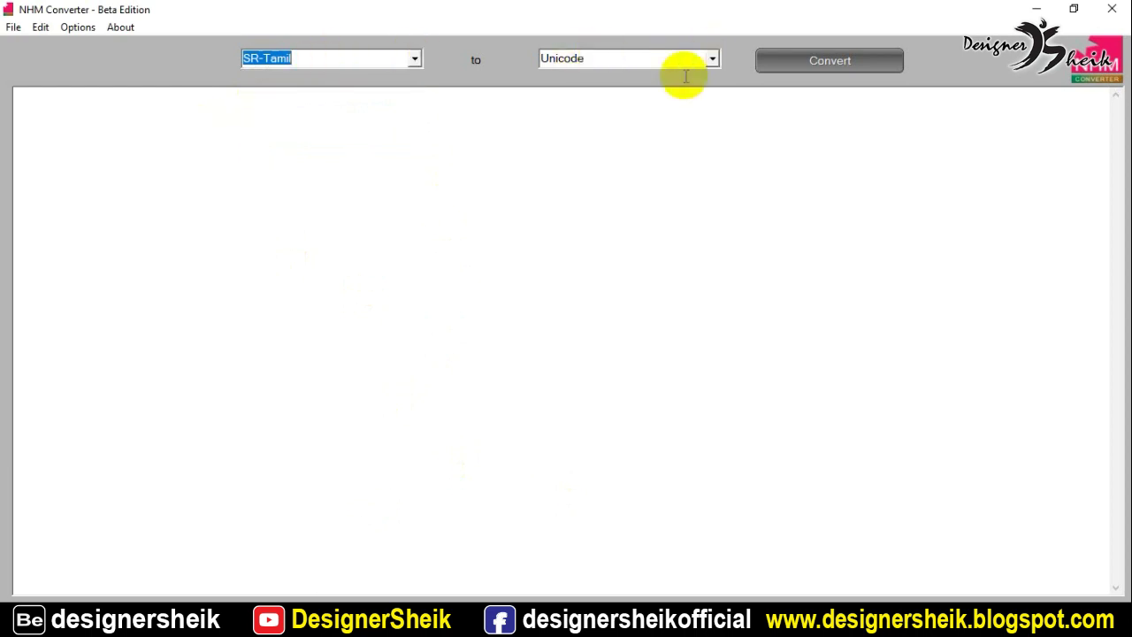
click(199, 176)
click(414, 58)
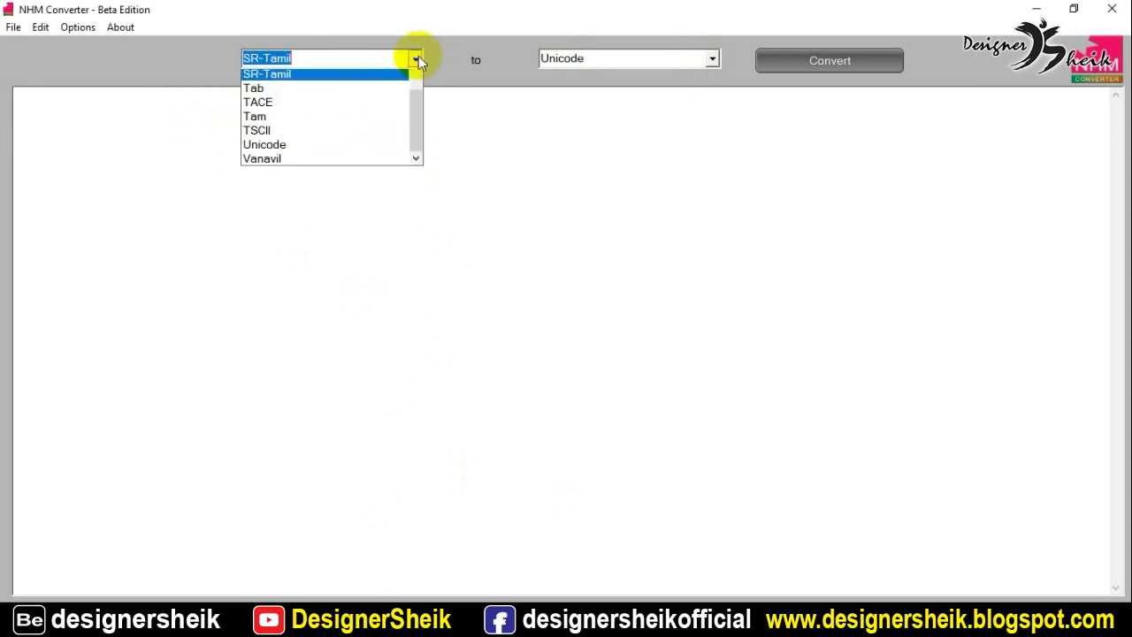
click(295, 160)
click(414, 58)
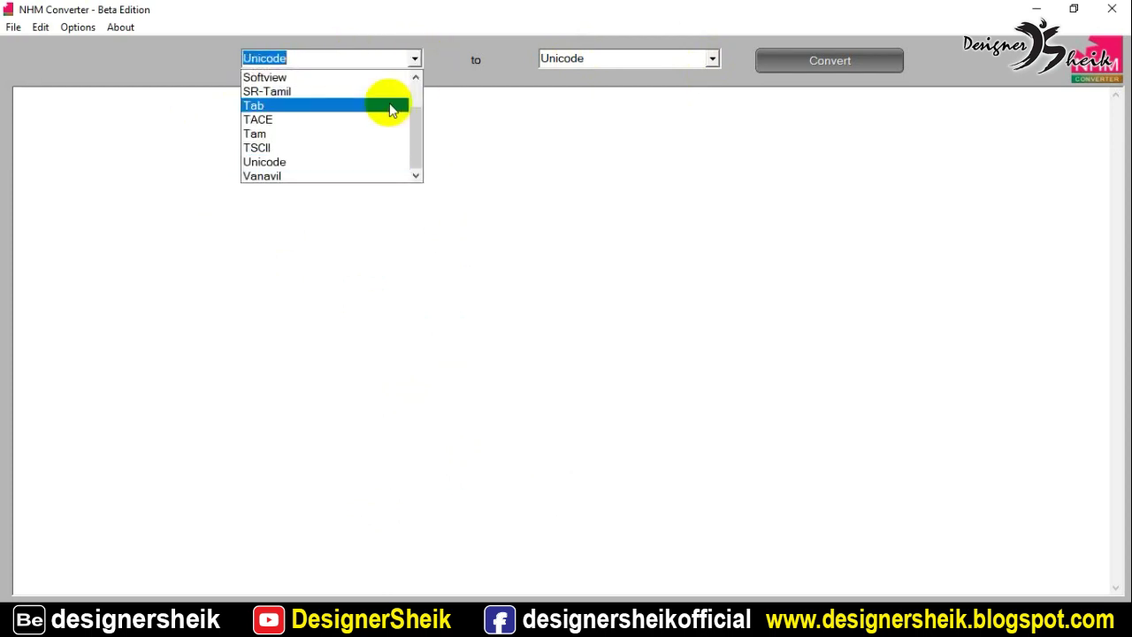
scroll(271, 106, up, 1)
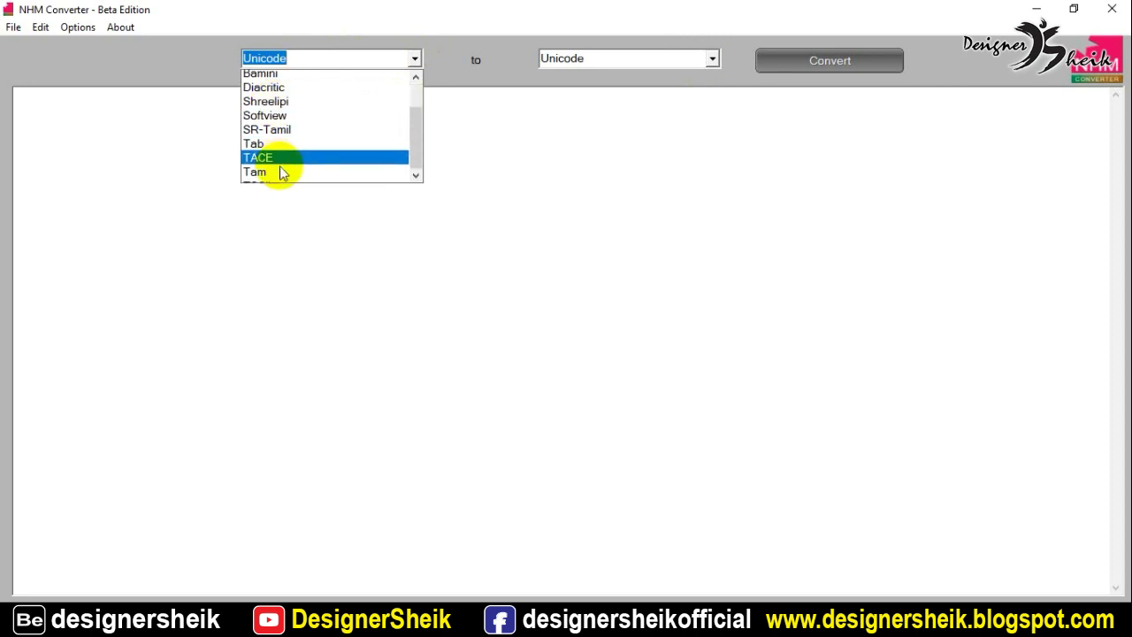
scroll(283, 169, down, 1)
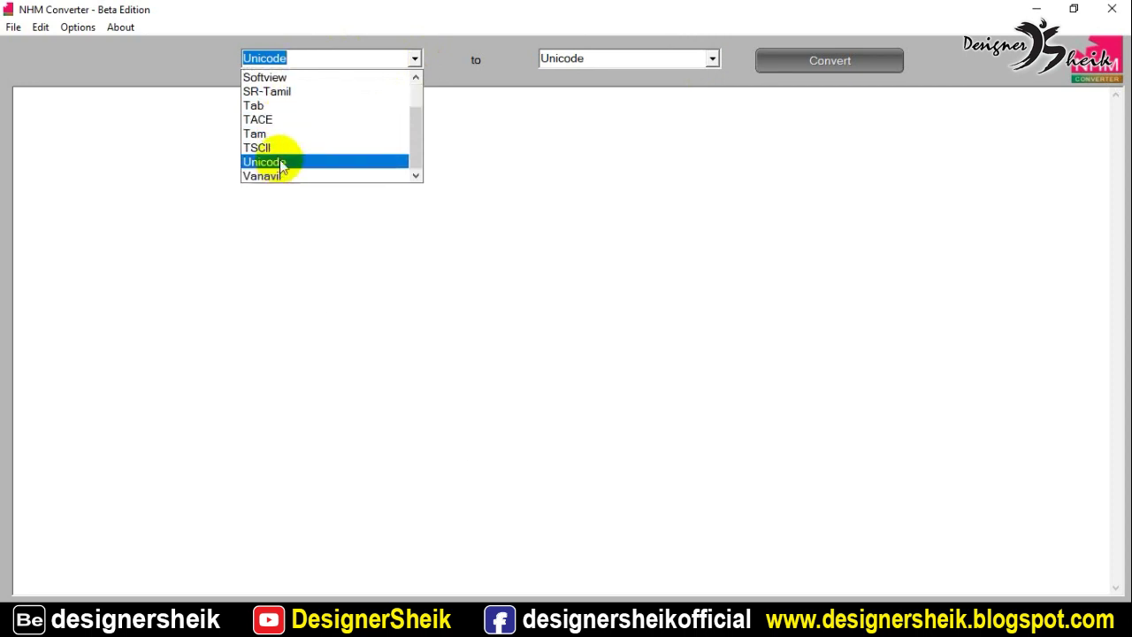
click(712, 66)
Look through the target encodings and choose SR-Tamil as the encoding to convert to
click(712, 59)
scroll(613, 162, up, 1)
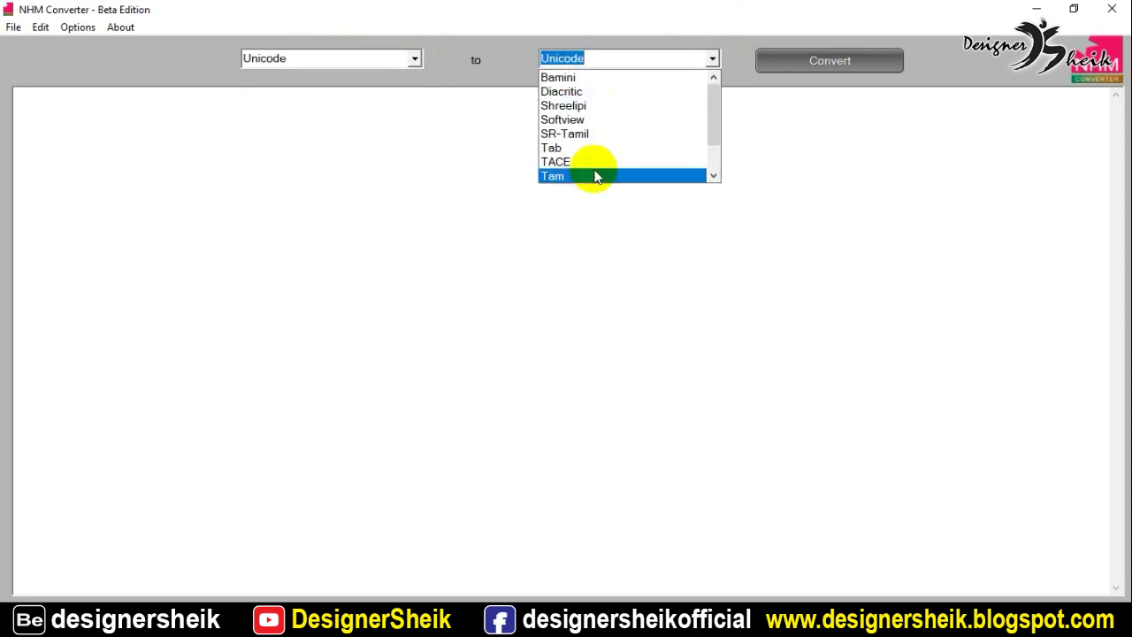
click(457, 133)
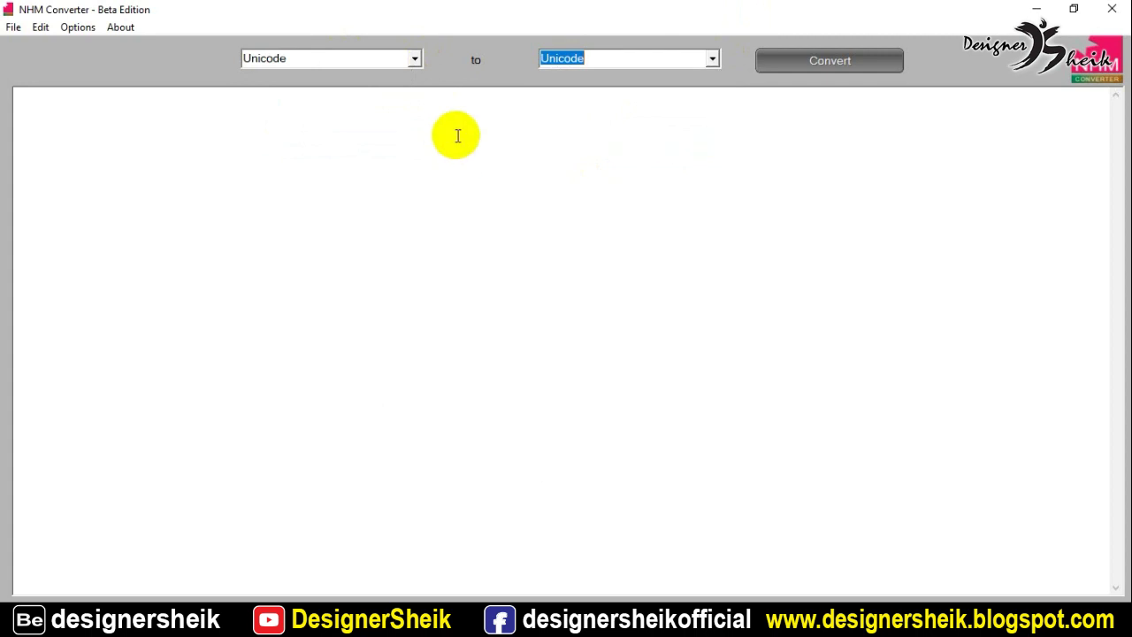
click(711, 59)
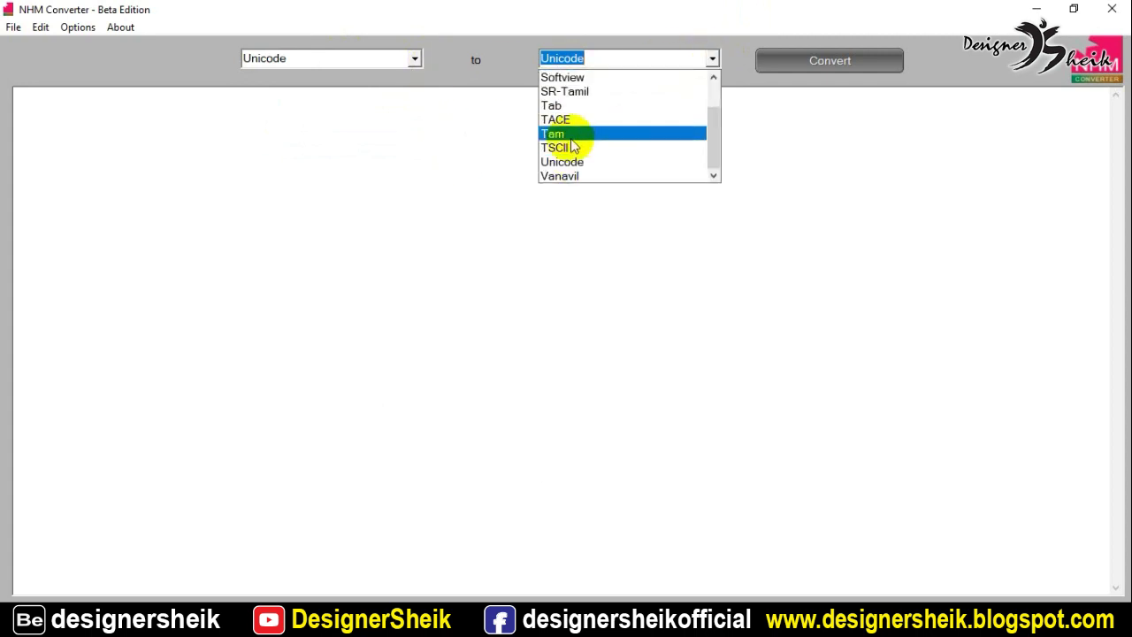
click(565, 91)
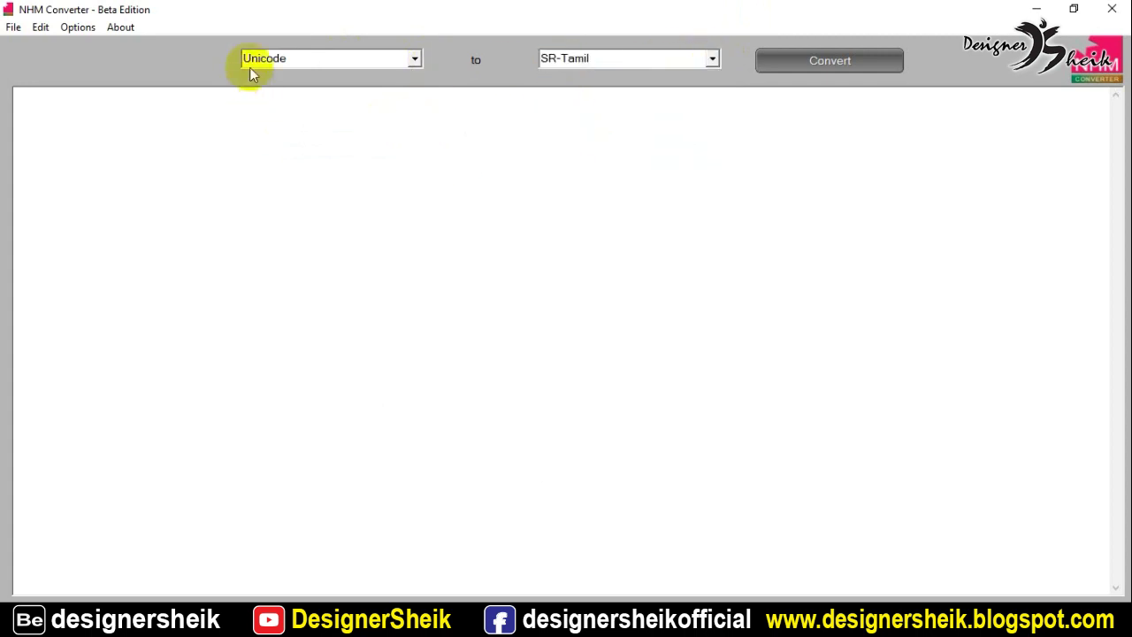
click(527, 102)
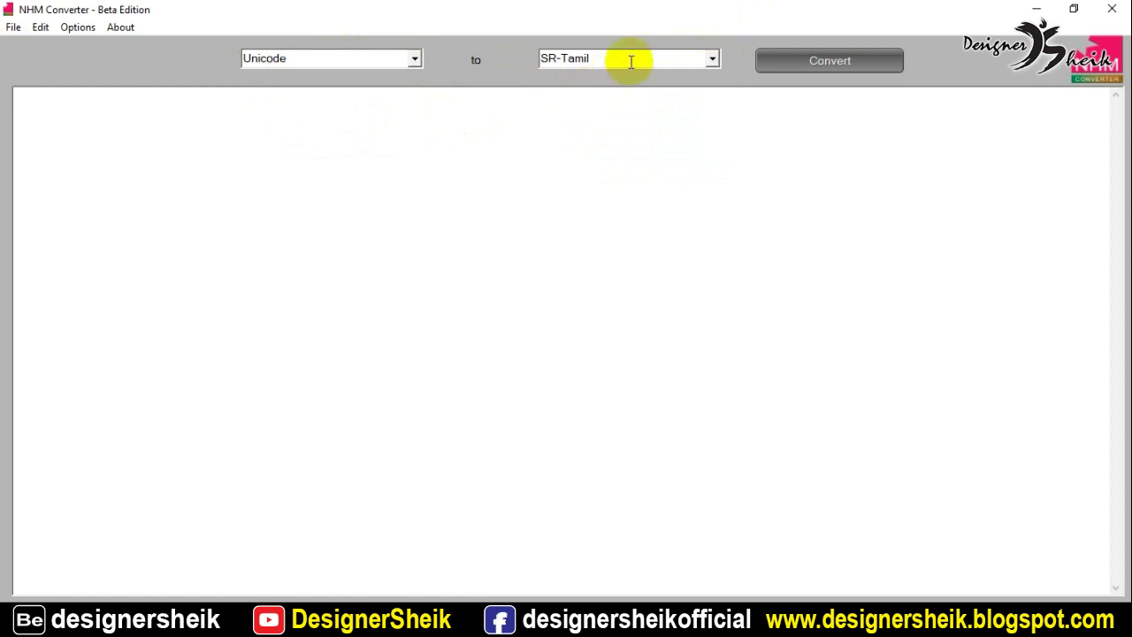
Review the source encoding options and set the encoding to convert from to Unicode
click(390, 59)
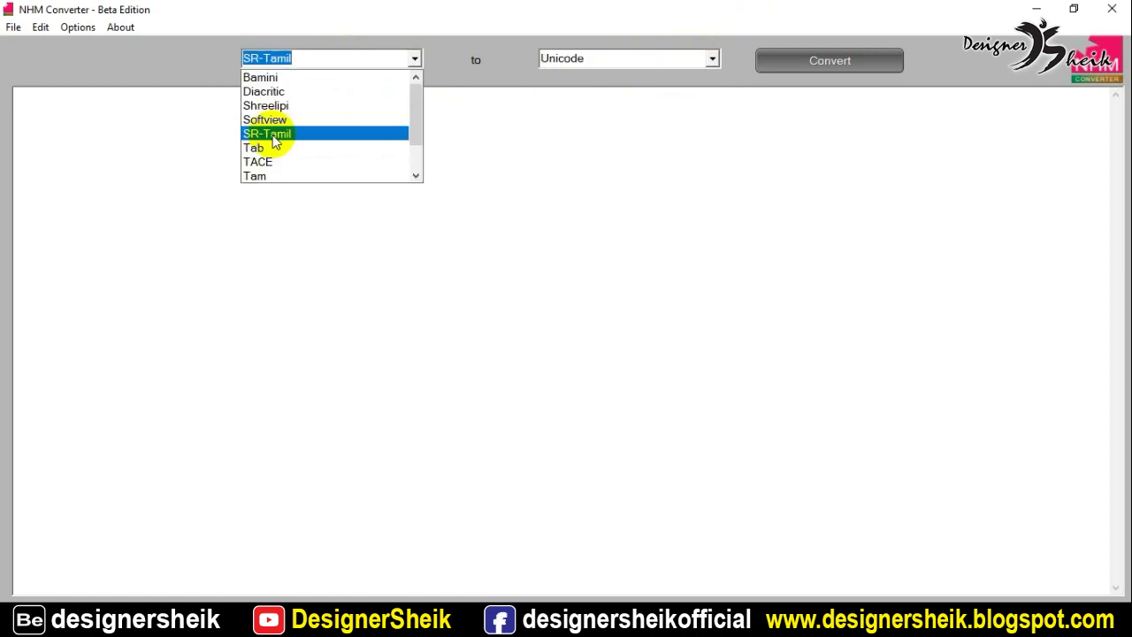
click(186, 129)
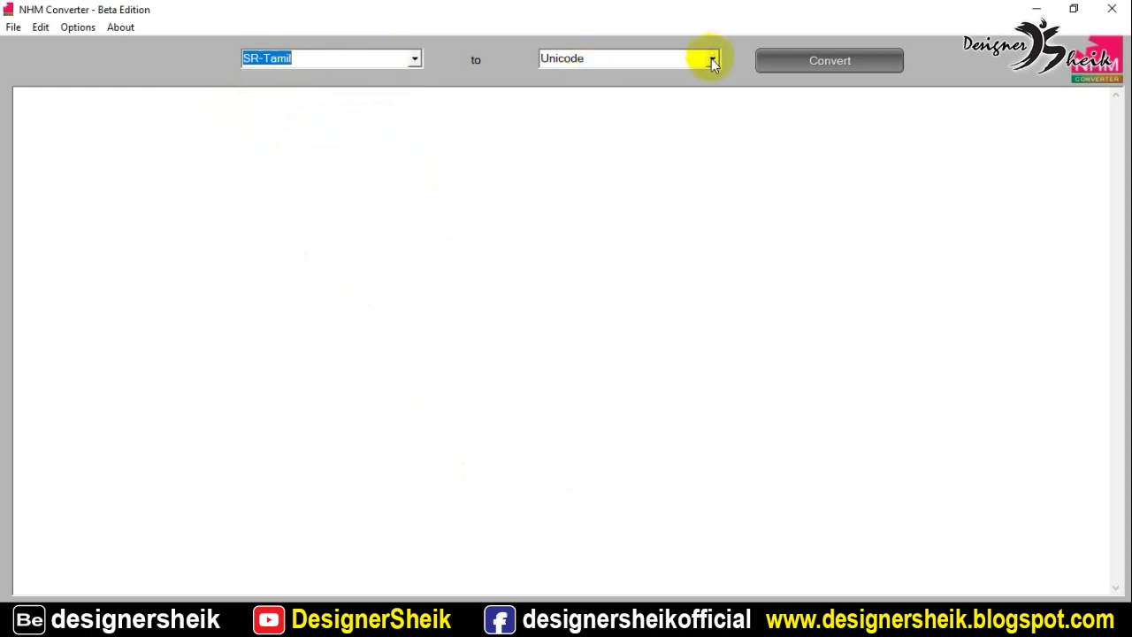
click(200, 176)
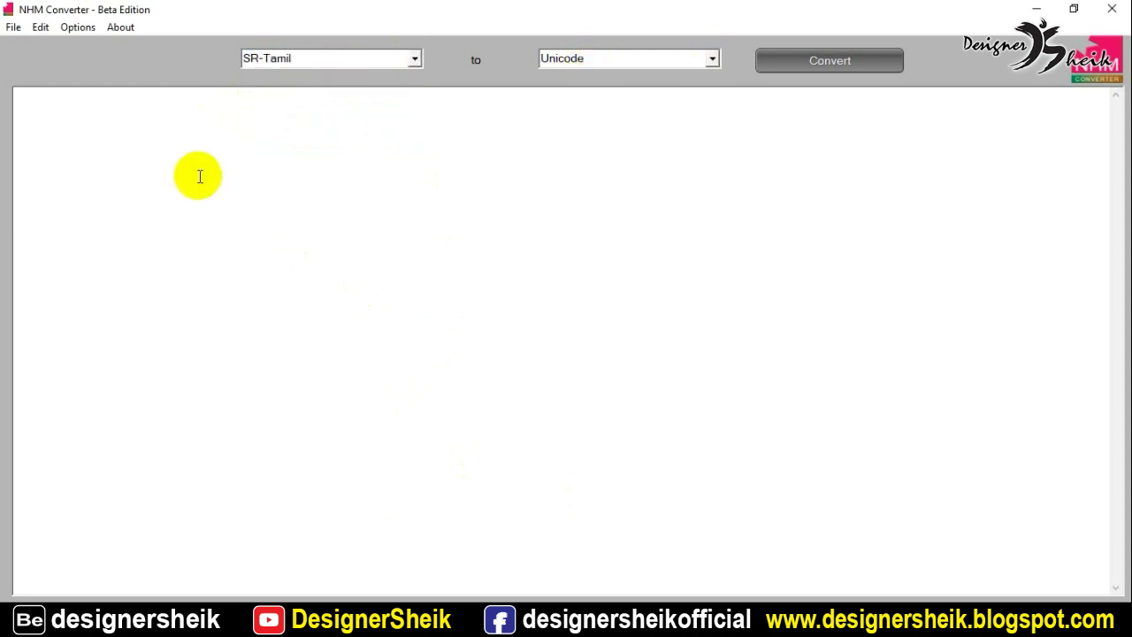
click(416, 58)
click(294, 160)
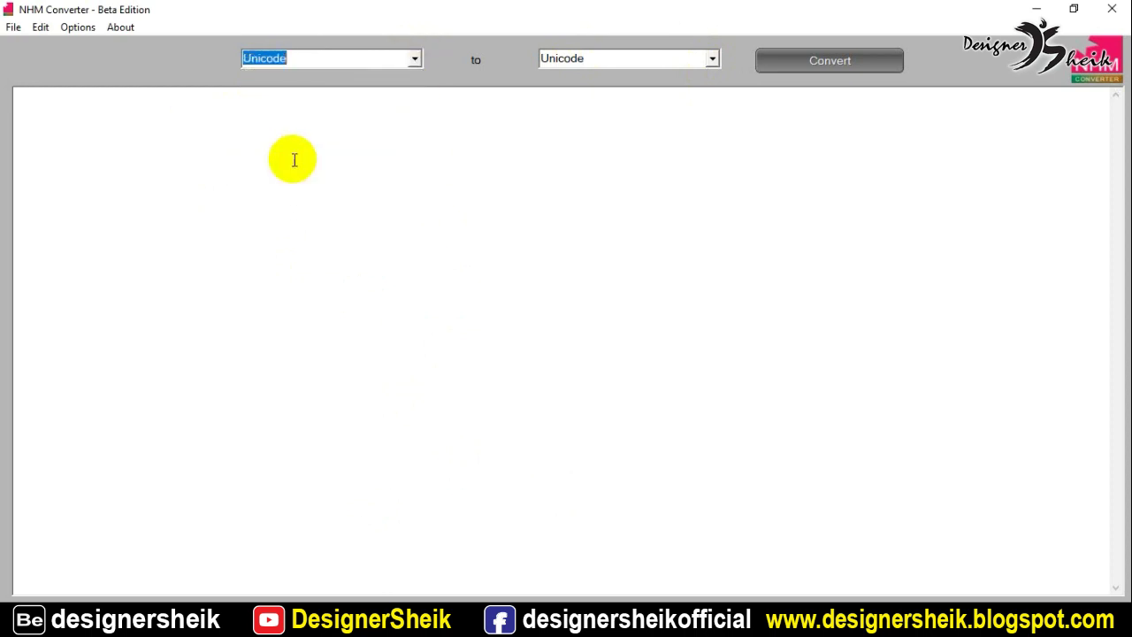
click(414, 58)
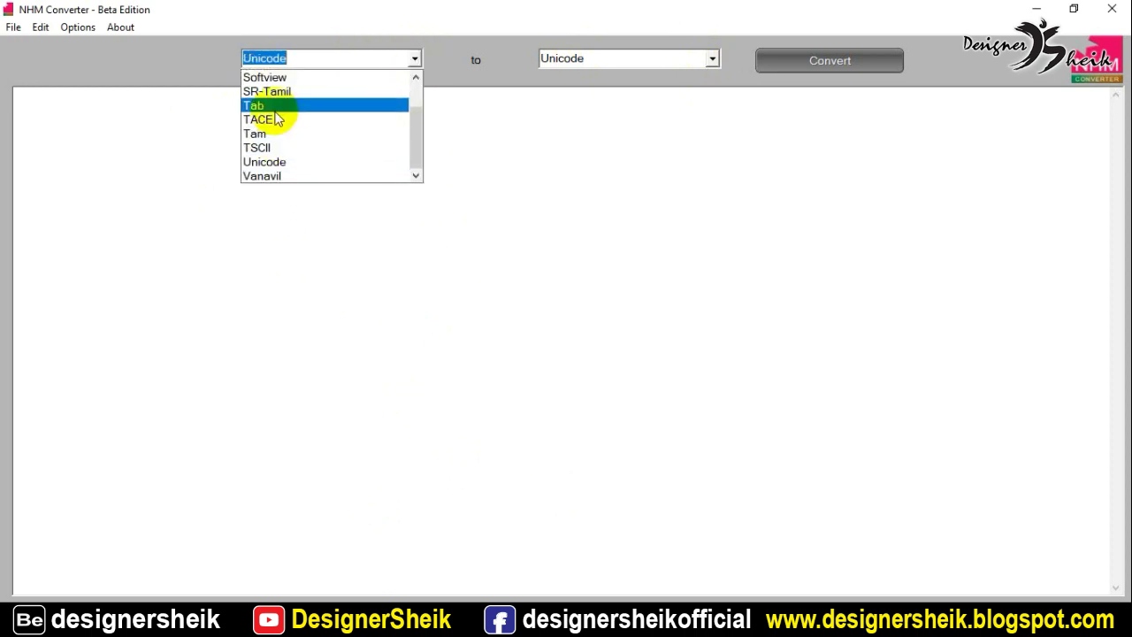
scroll(266, 101, up, 1)
scroll(283, 168, down, 1)
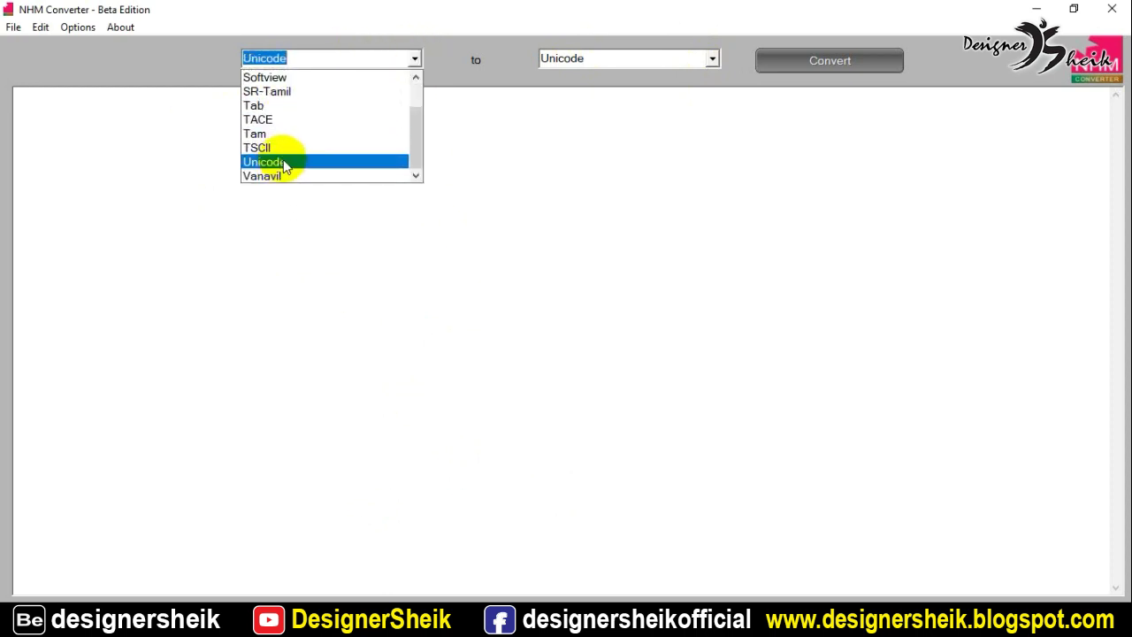
click(708, 61)
Review the target encoding options and set the encoding to convert to to SR-Tamil
click(712, 60)
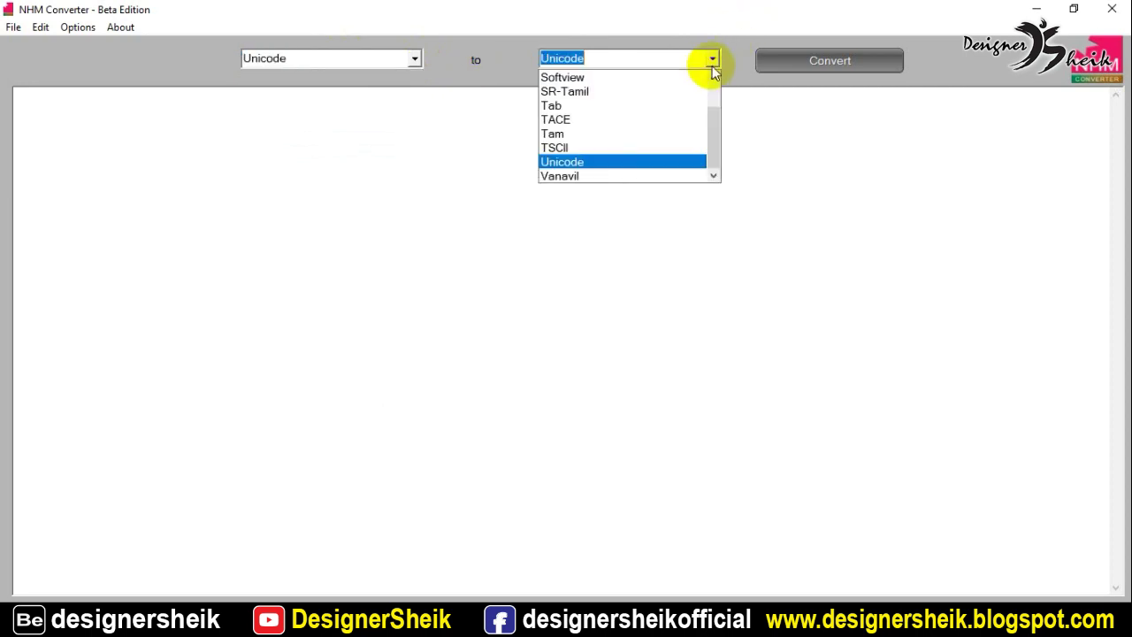
scroll(612, 156, up, 1)
click(458, 135)
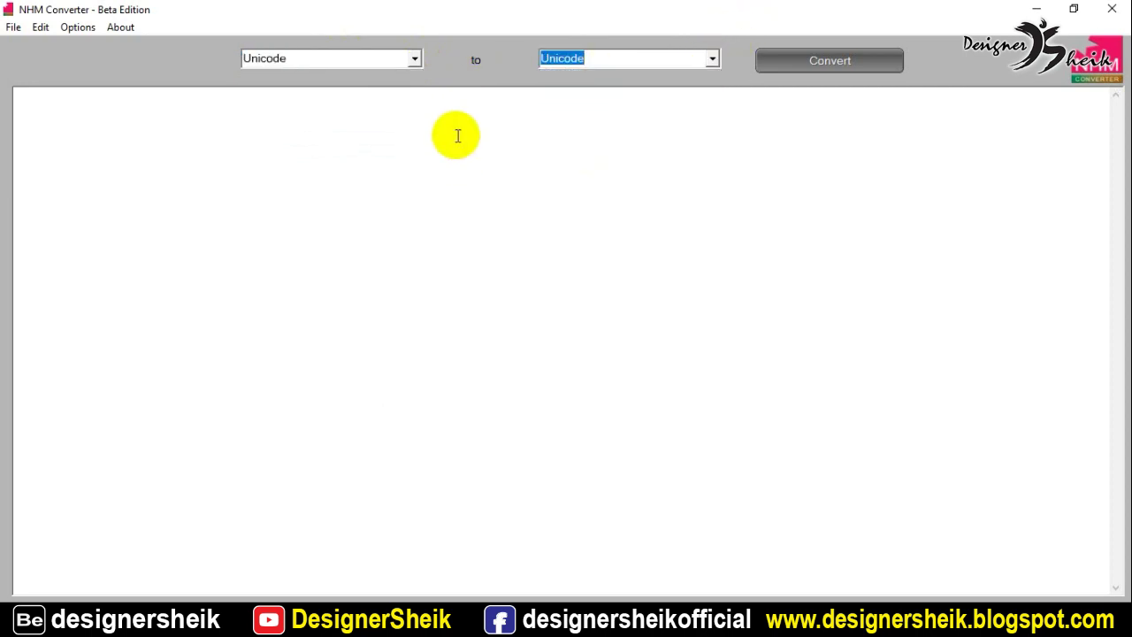
click(712, 59)
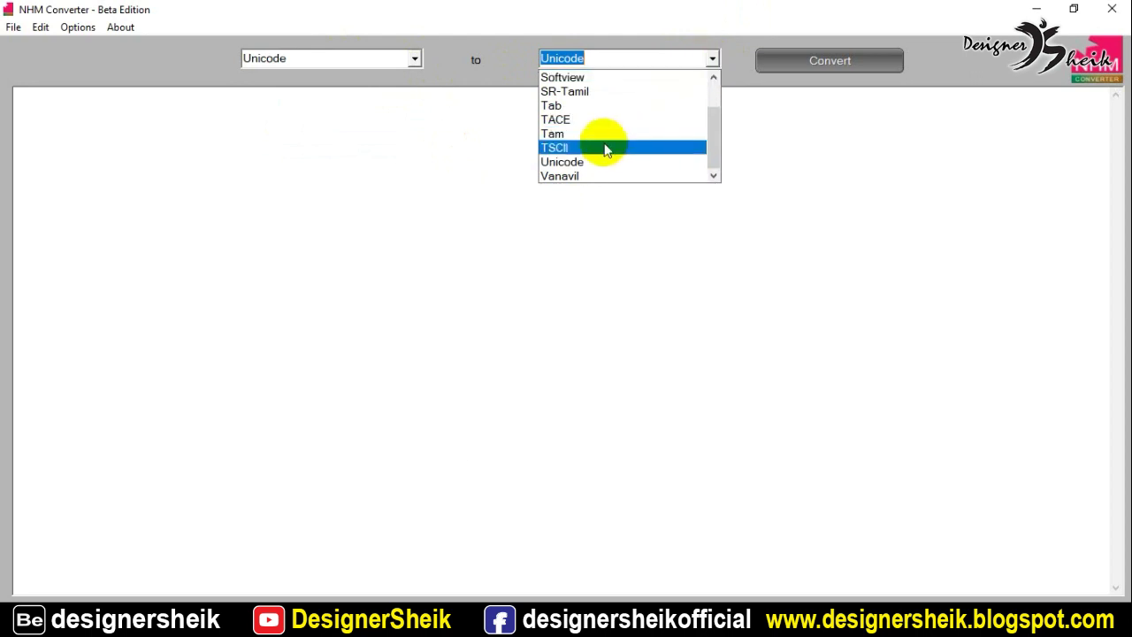
click(571, 91)
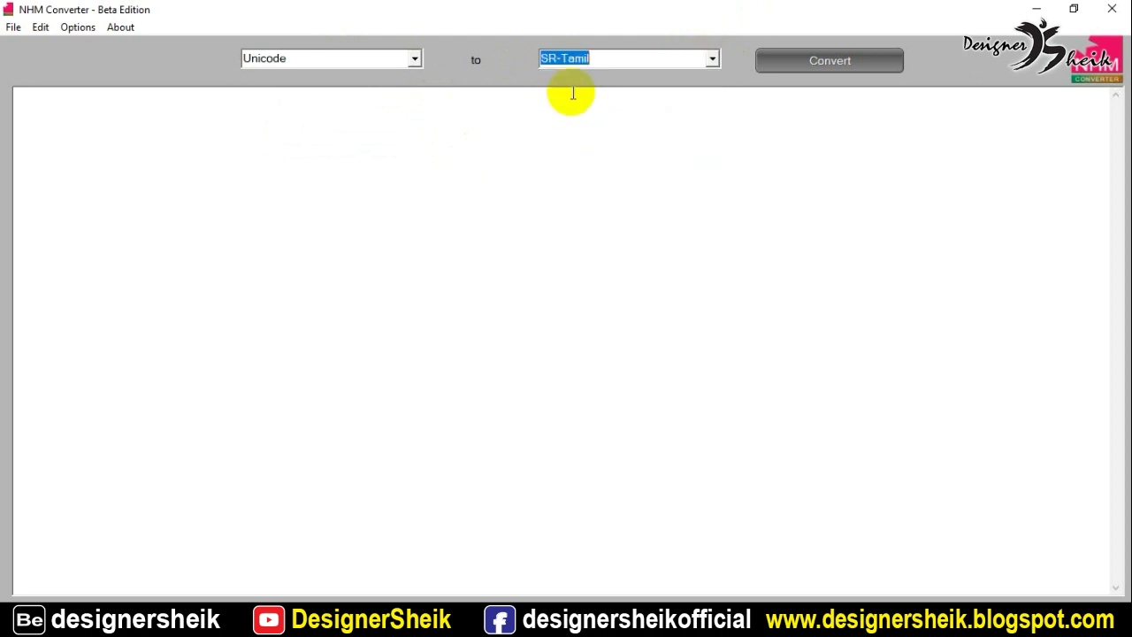
click(419, 122)
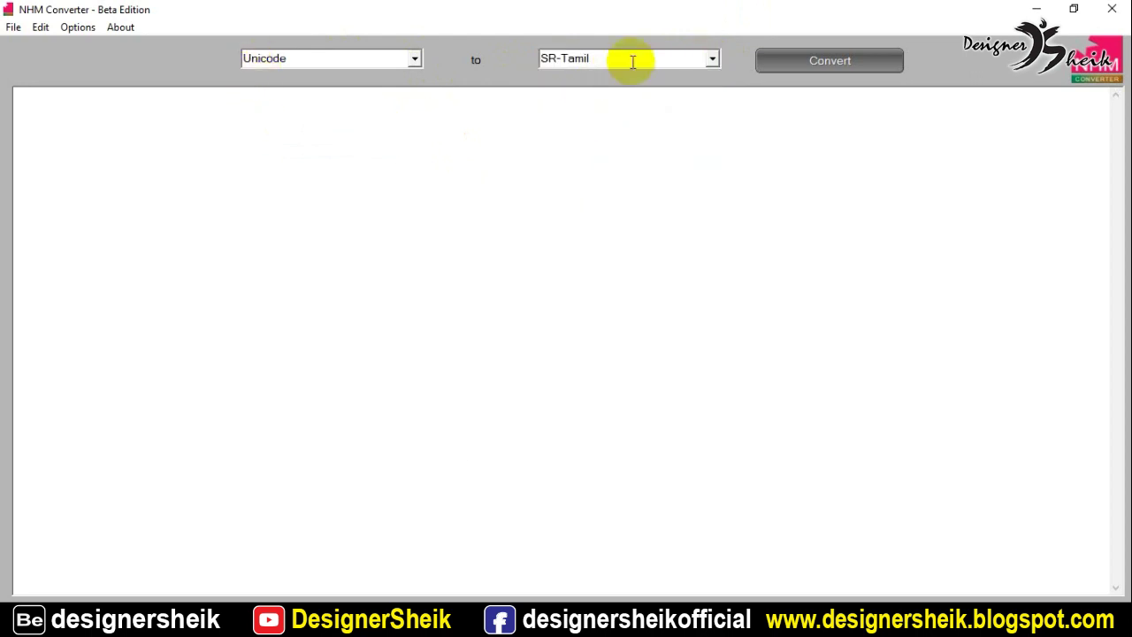
Select Unicode as the source encoding for the conversion and reopen its list of encodings
click(354, 58)
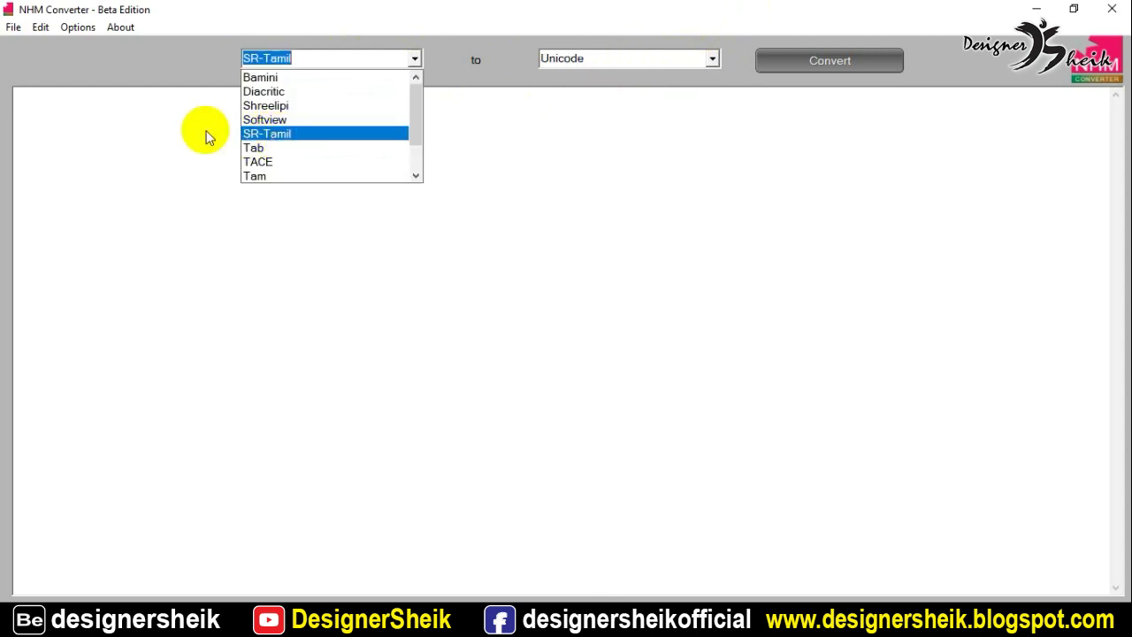
click(184, 128)
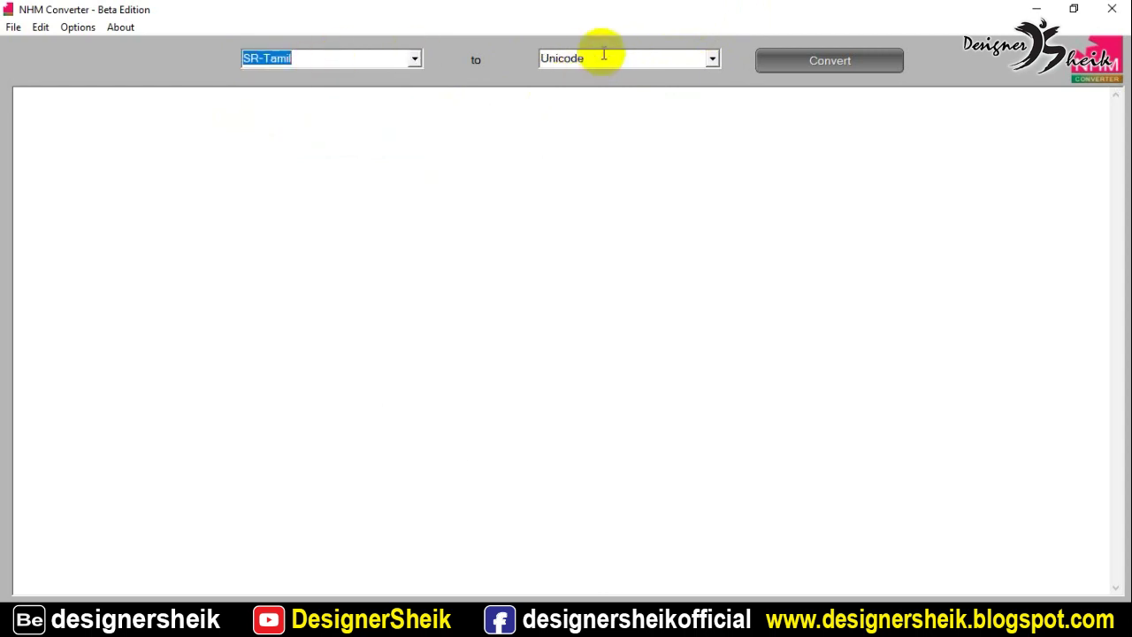
click(200, 176)
click(414, 58)
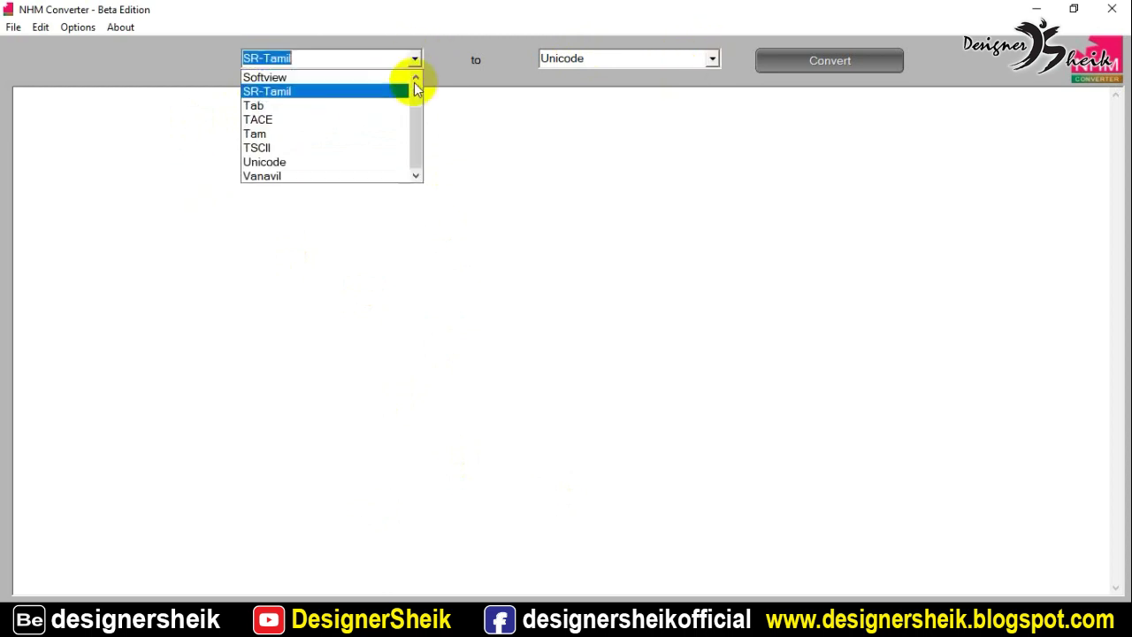
click(291, 162)
click(421, 59)
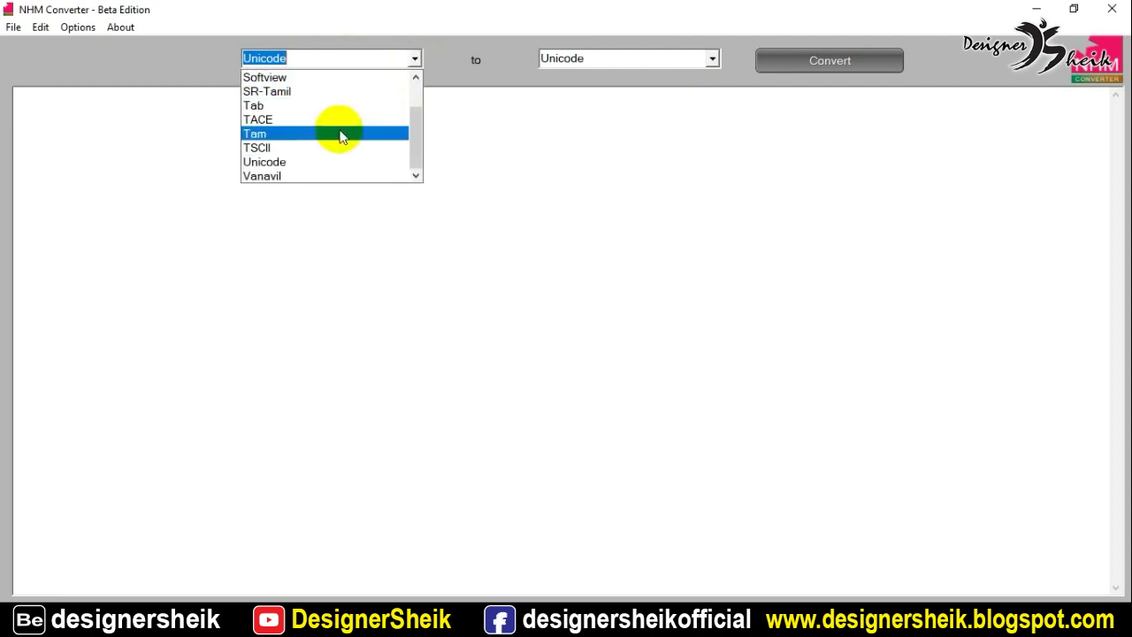
Look through the source and target encoding options and set the encoding to convert to to SR-Tamil
scroll(277, 115, up, 1)
scroll(277, 142, down, 2)
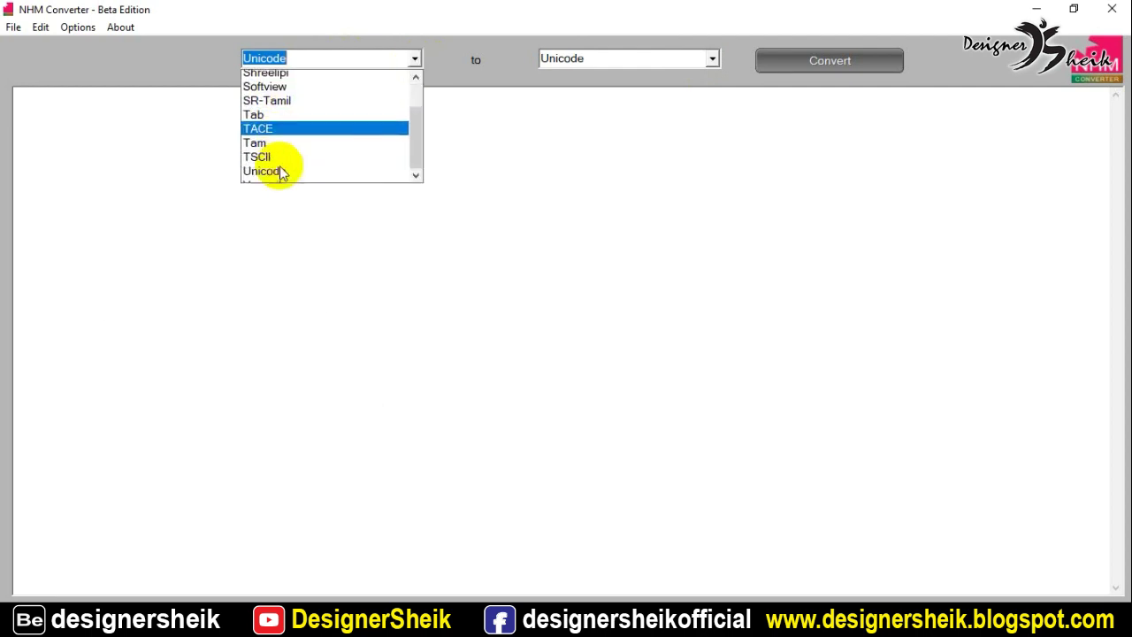
click(710, 62)
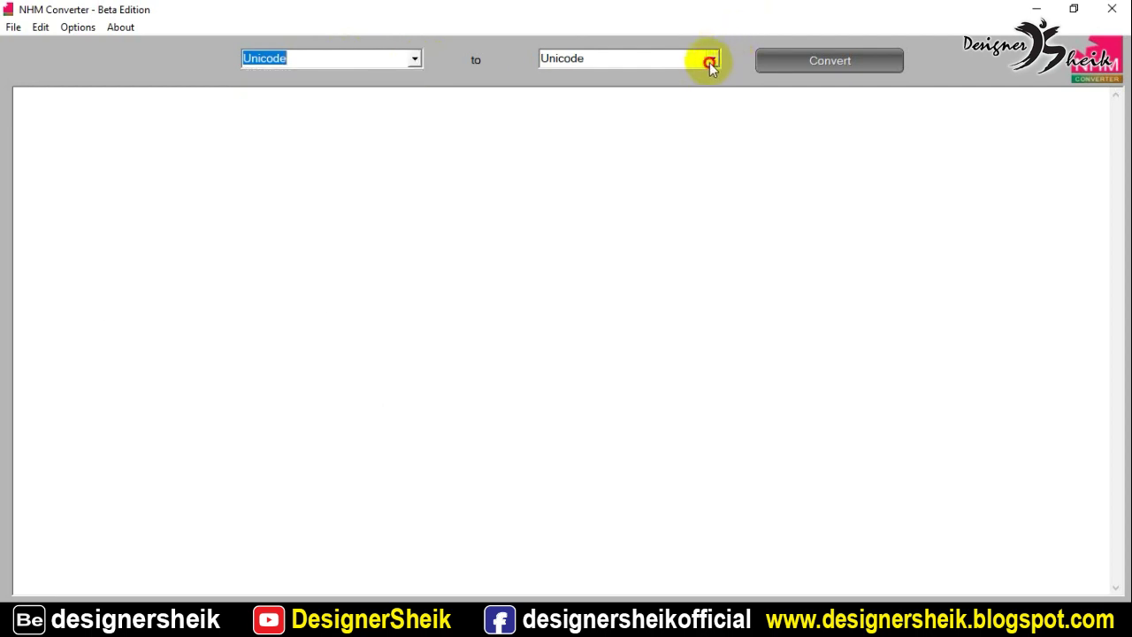
click(711, 62)
scroll(613, 157, up, 1)
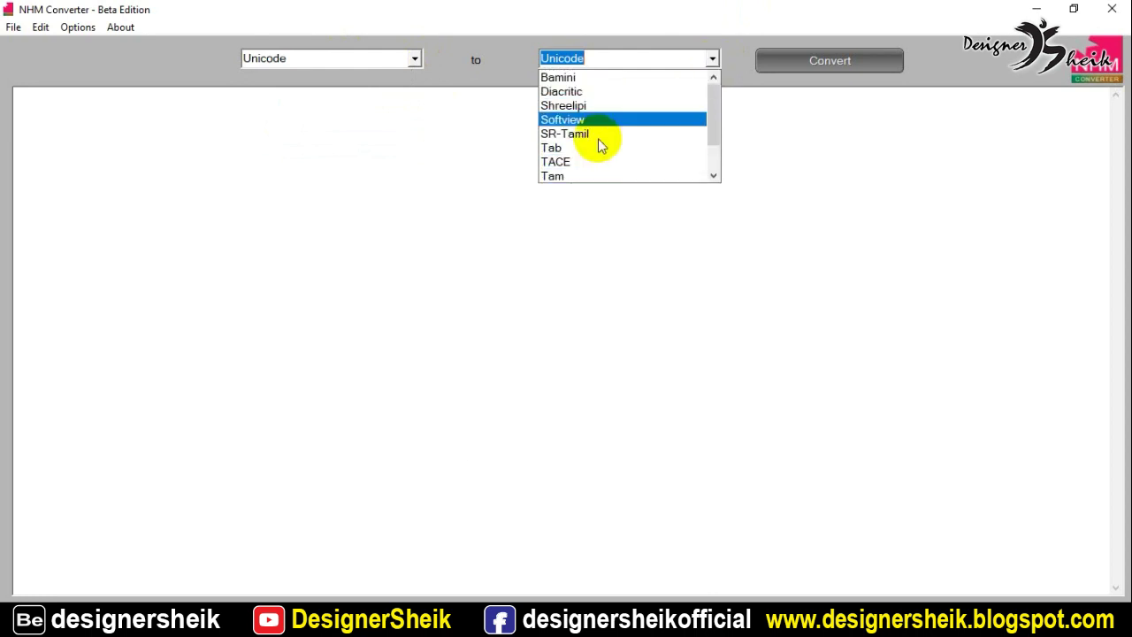
click(437, 90)
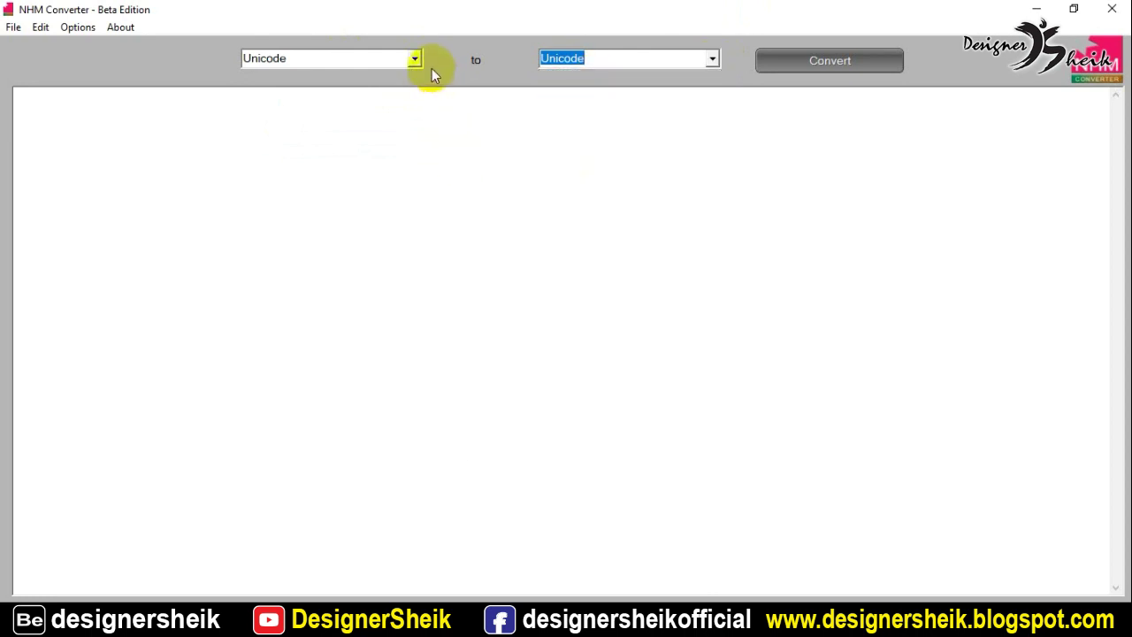
click(712, 59)
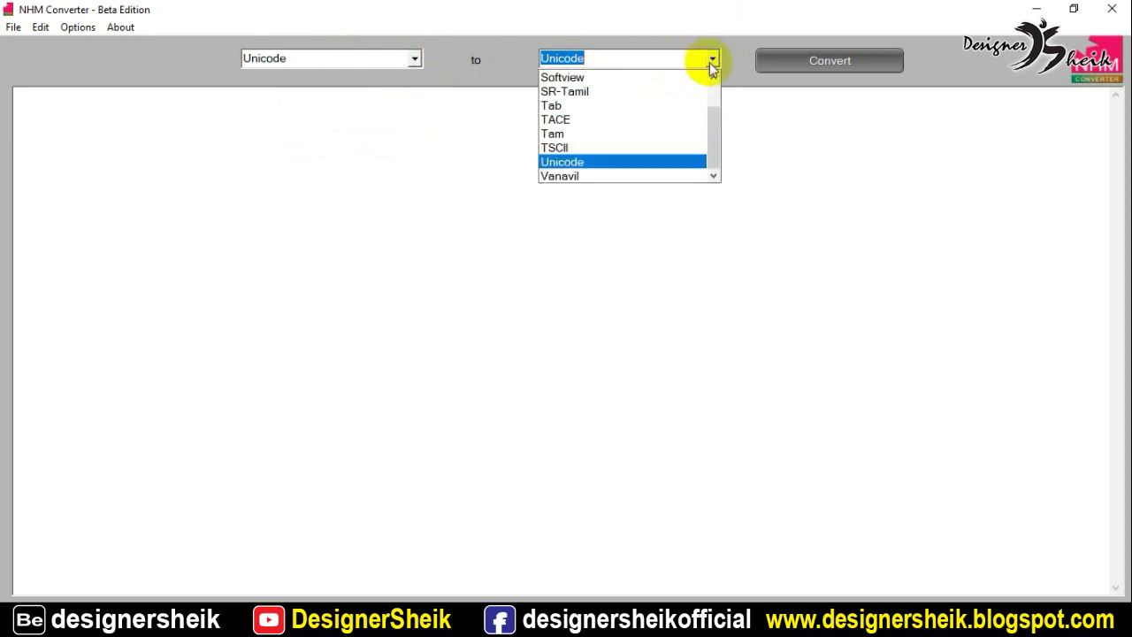
click(571, 92)
click(374, 122)
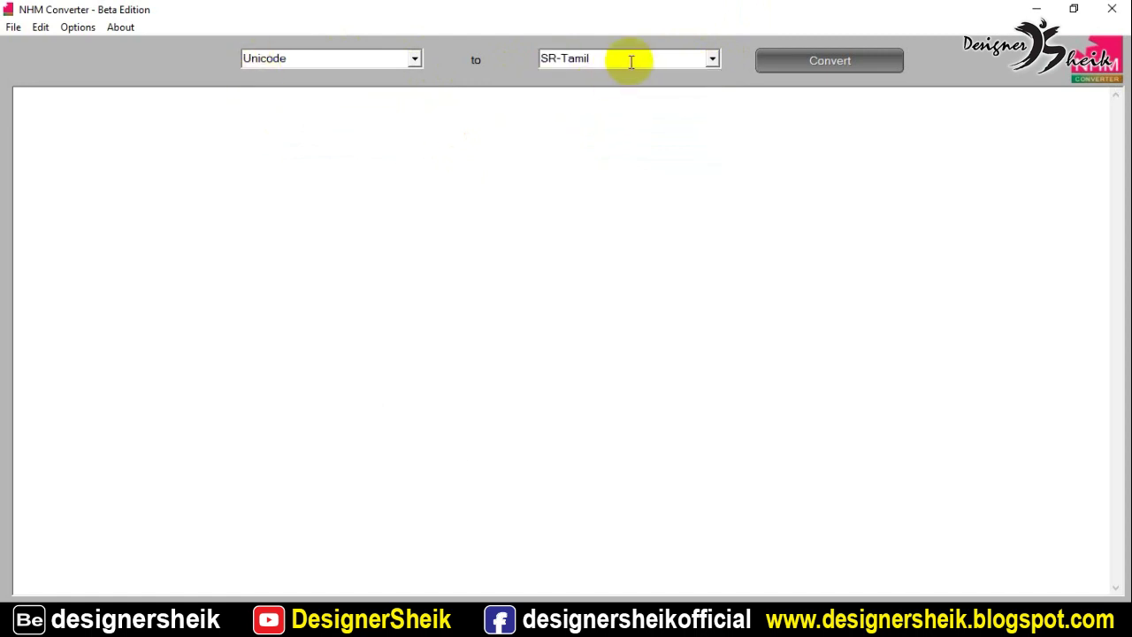
Set the encoding to convert from to Unicode and look through the remaining source encodings
click(327, 58)
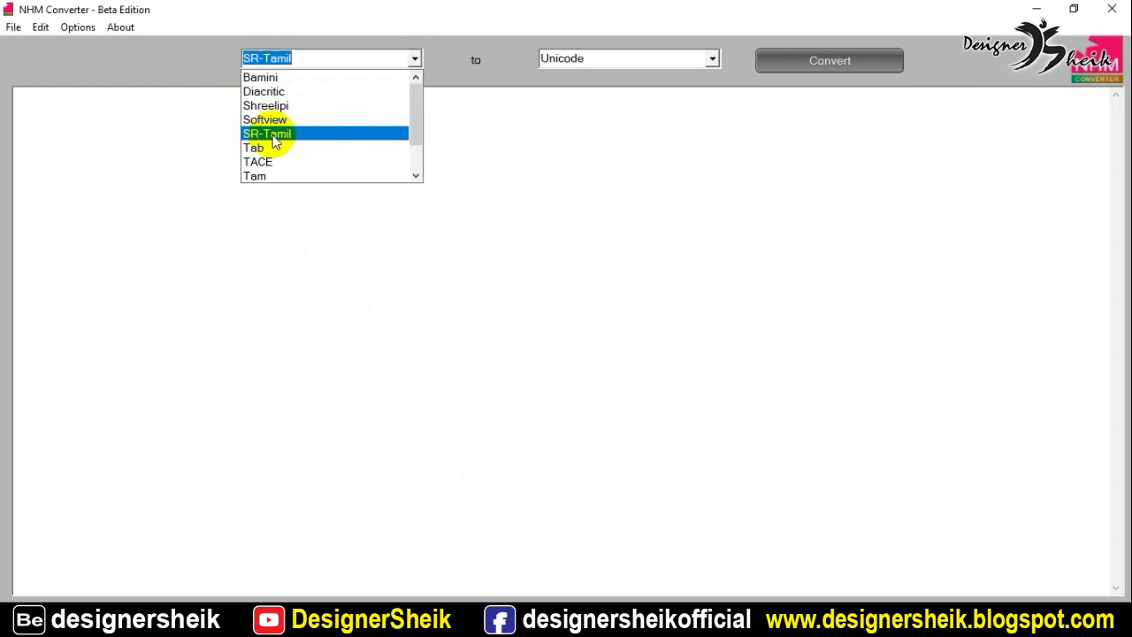
click(186, 128)
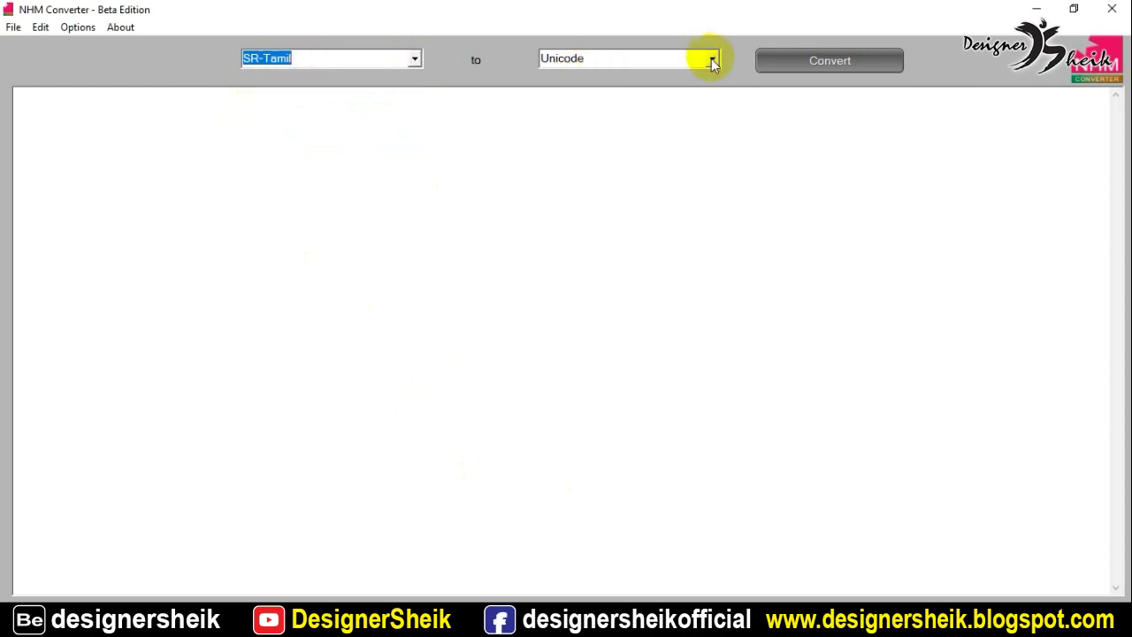
click(202, 176)
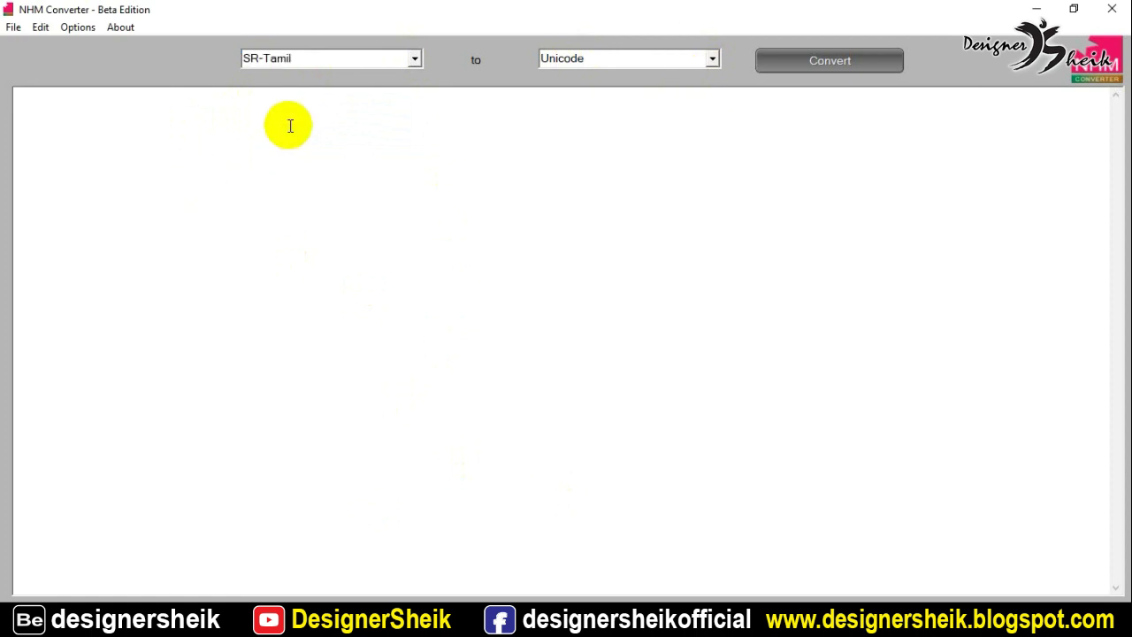
click(414, 59)
click(291, 163)
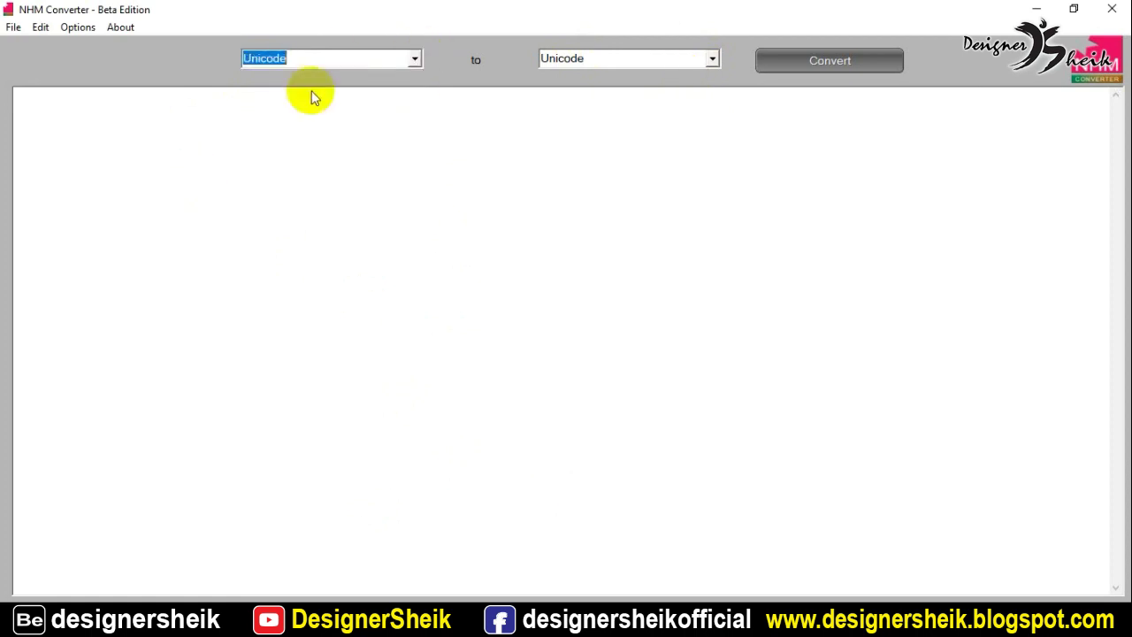
click(421, 58)
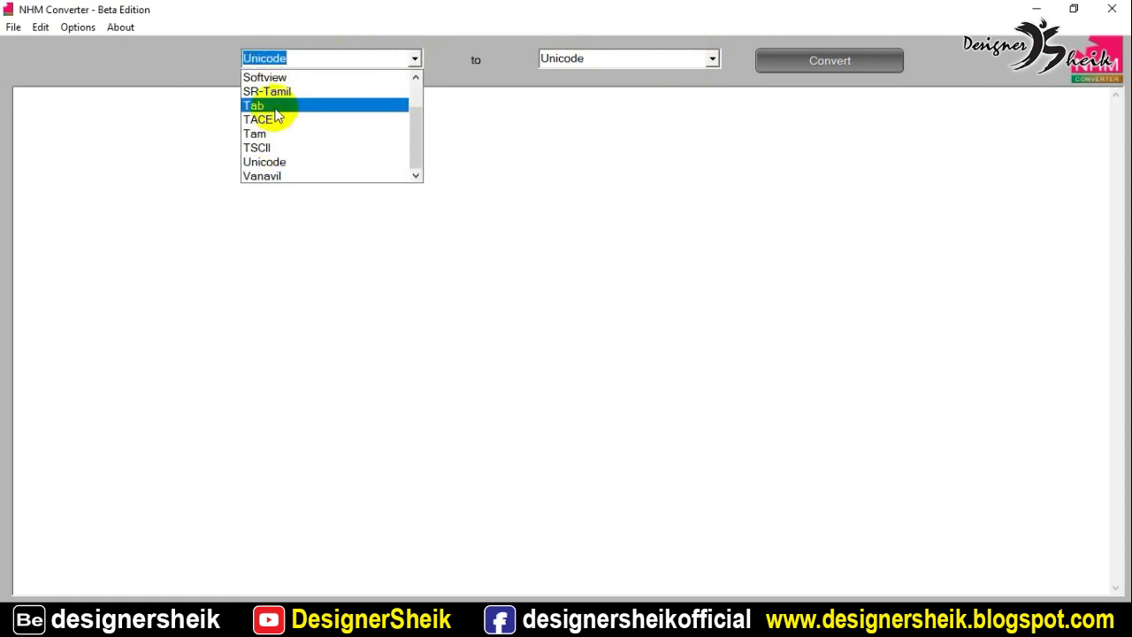
scroll(277, 113, up, 1)
scroll(278, 150, down, 1)
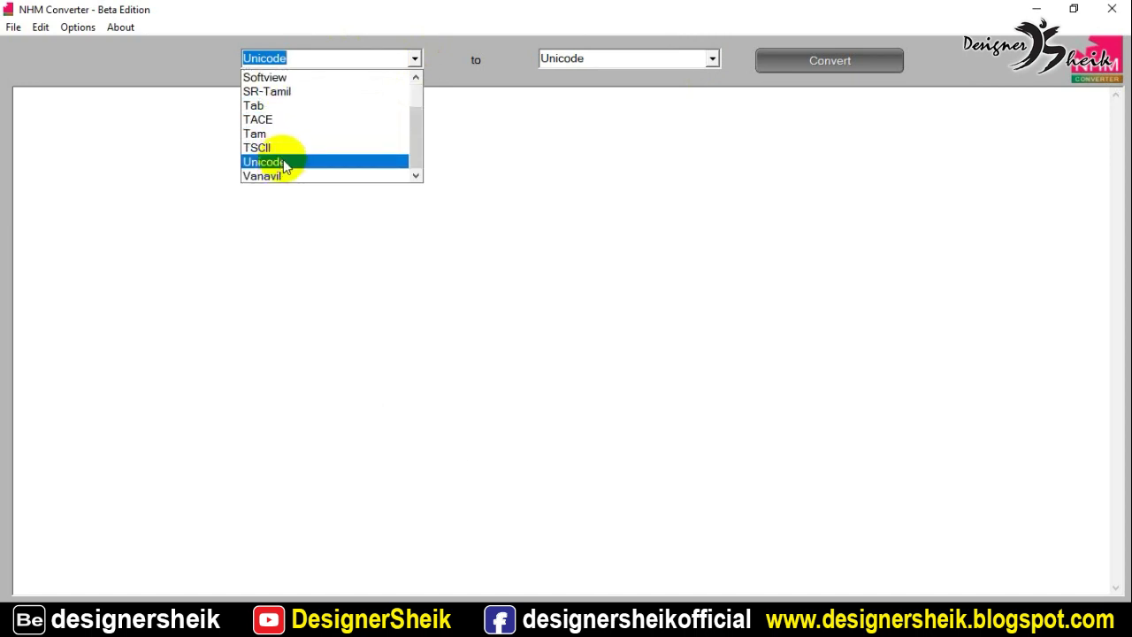
Review the target encodings and choose SR-Tamil as the output encoding for the Unicode text
click(710, 59)
click(710, 60)
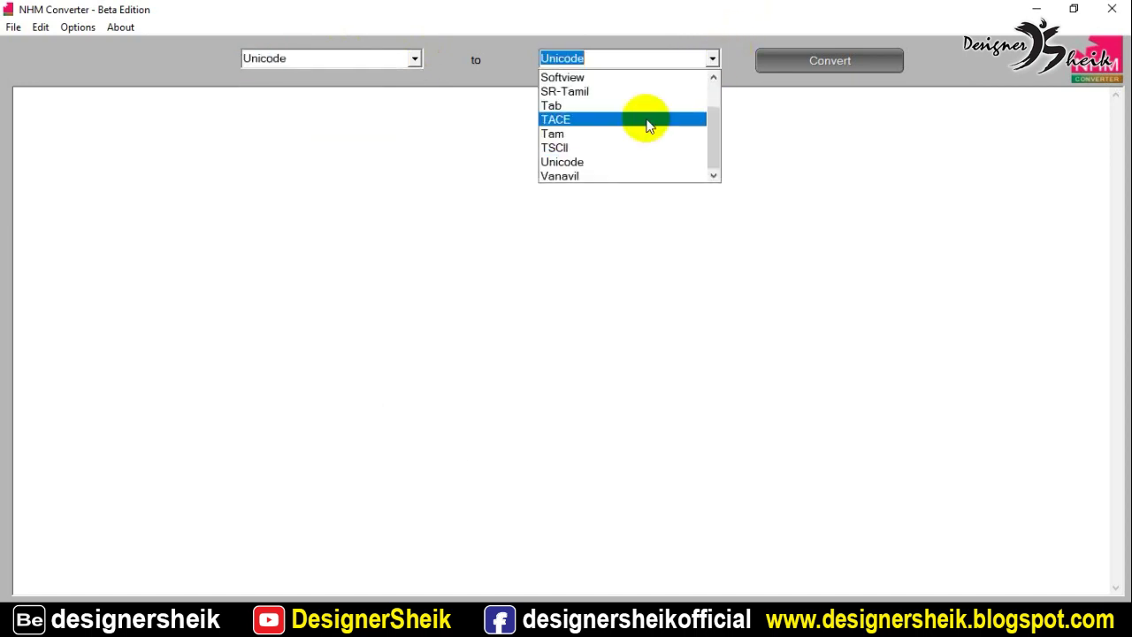
scroll(619, 146, up, 1)
click(458, 154)
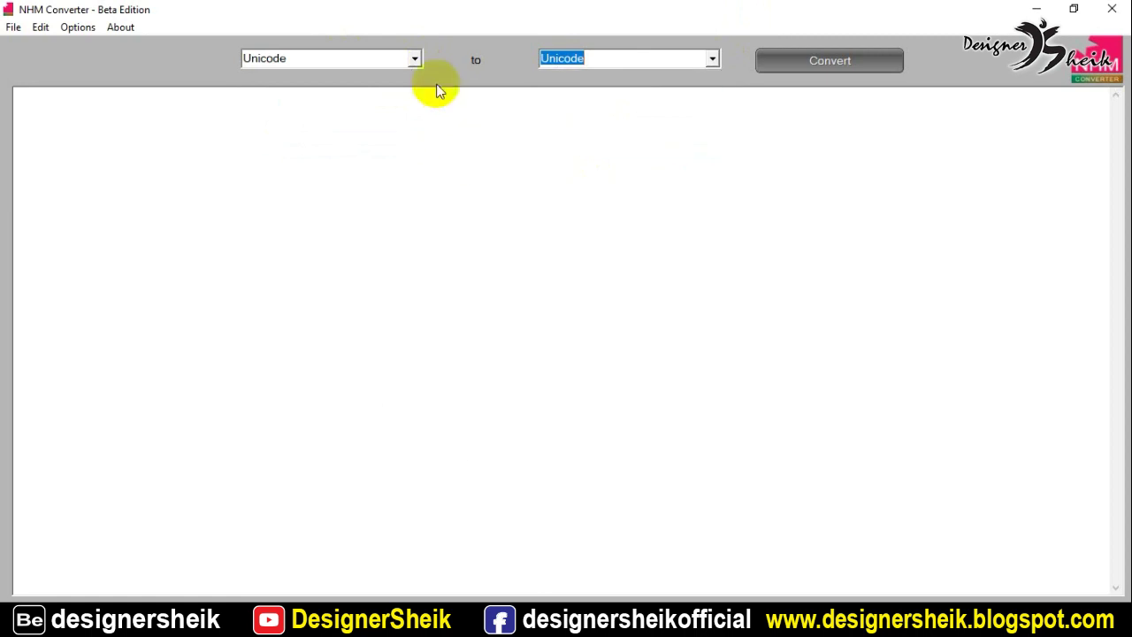
click(711, 58)
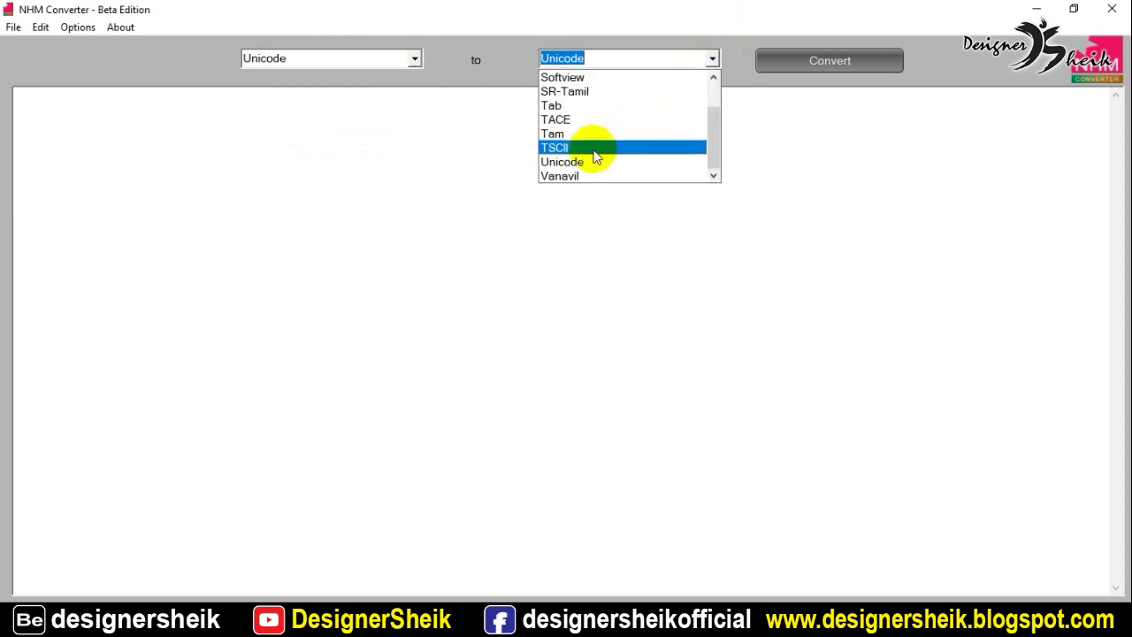
click(572, 92)
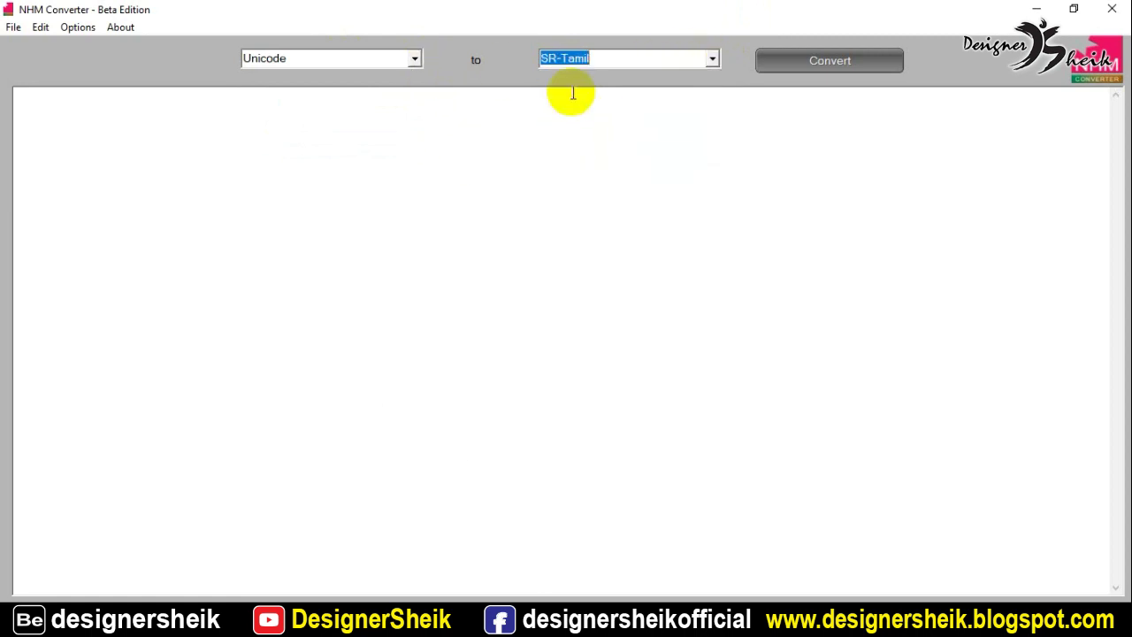
click(372, 120)
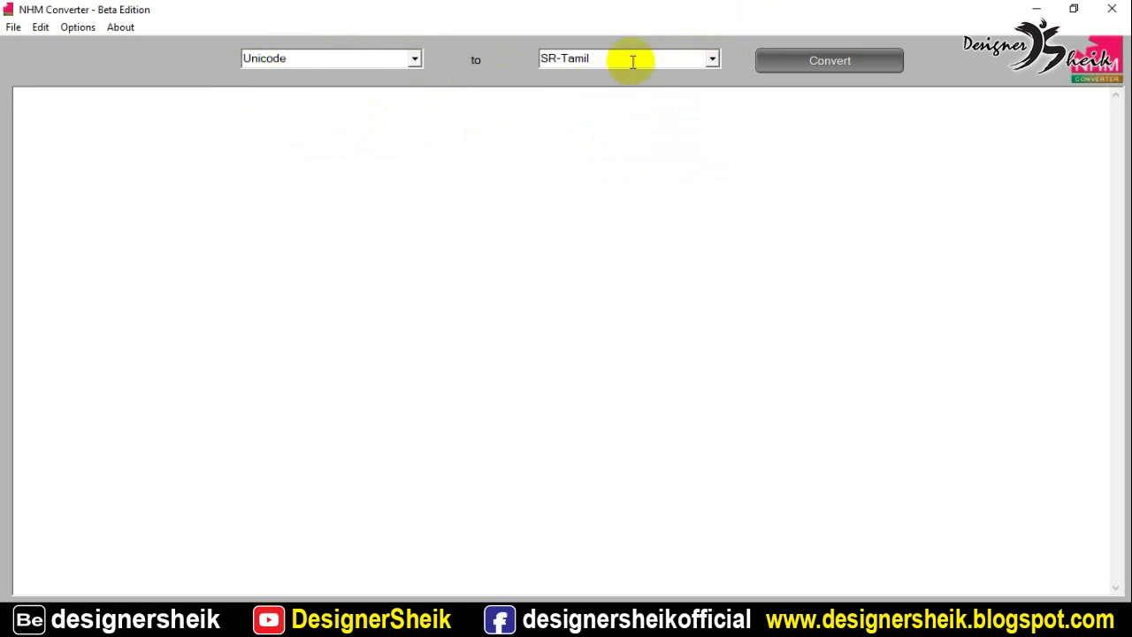
Choose Unicode as the source encoding in place of SR-Tamil and review the other source options
click(371, 58)
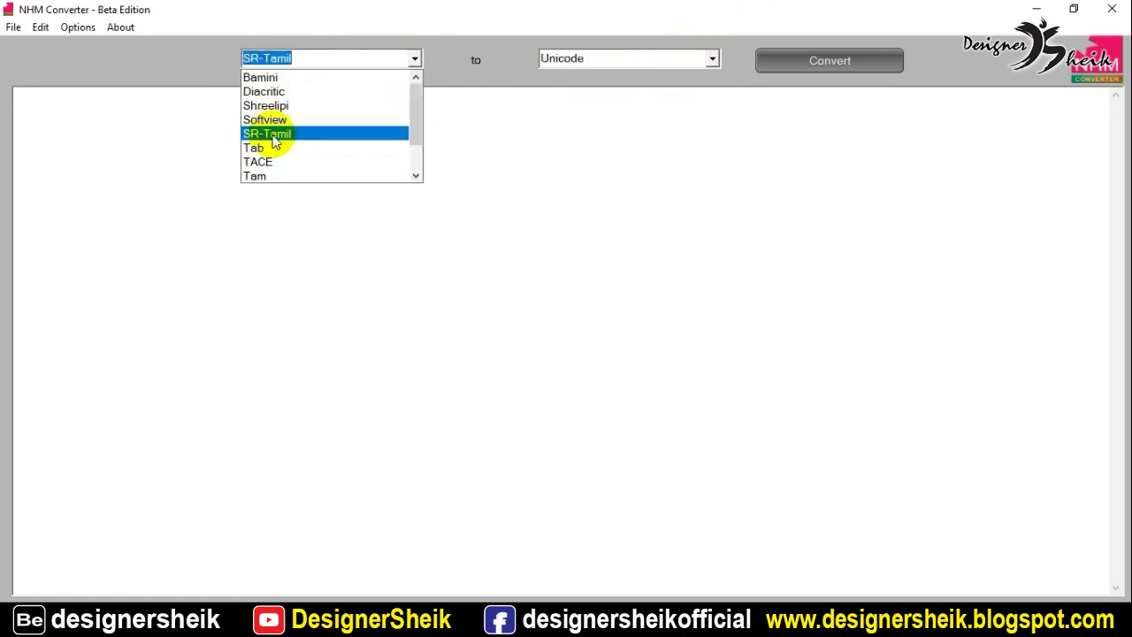
click(186, 131)
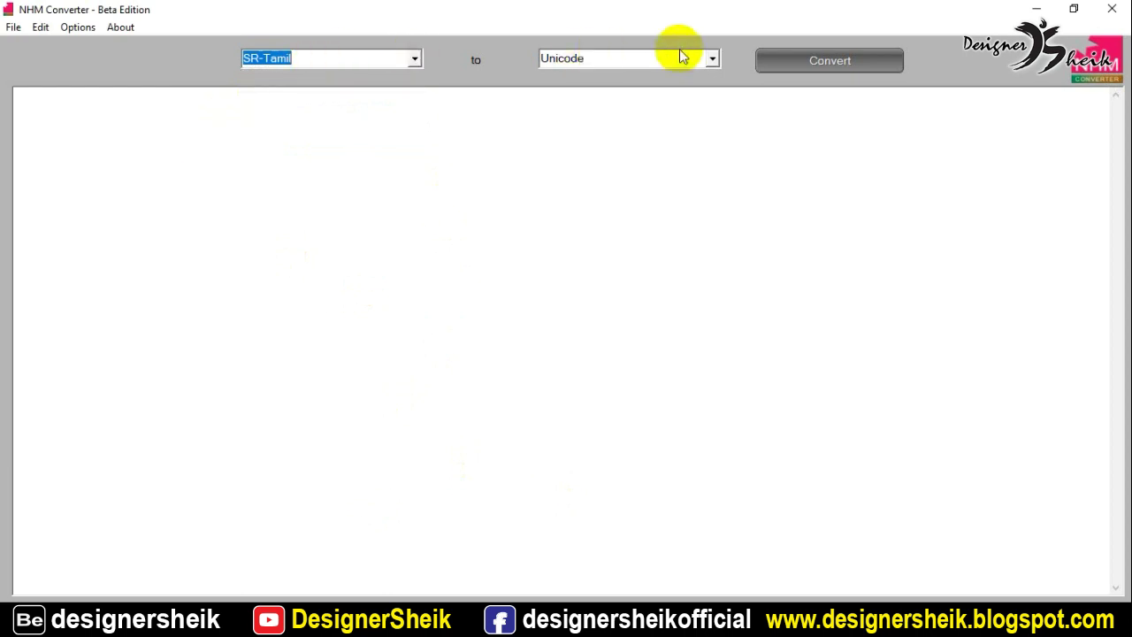
click(198, 175)
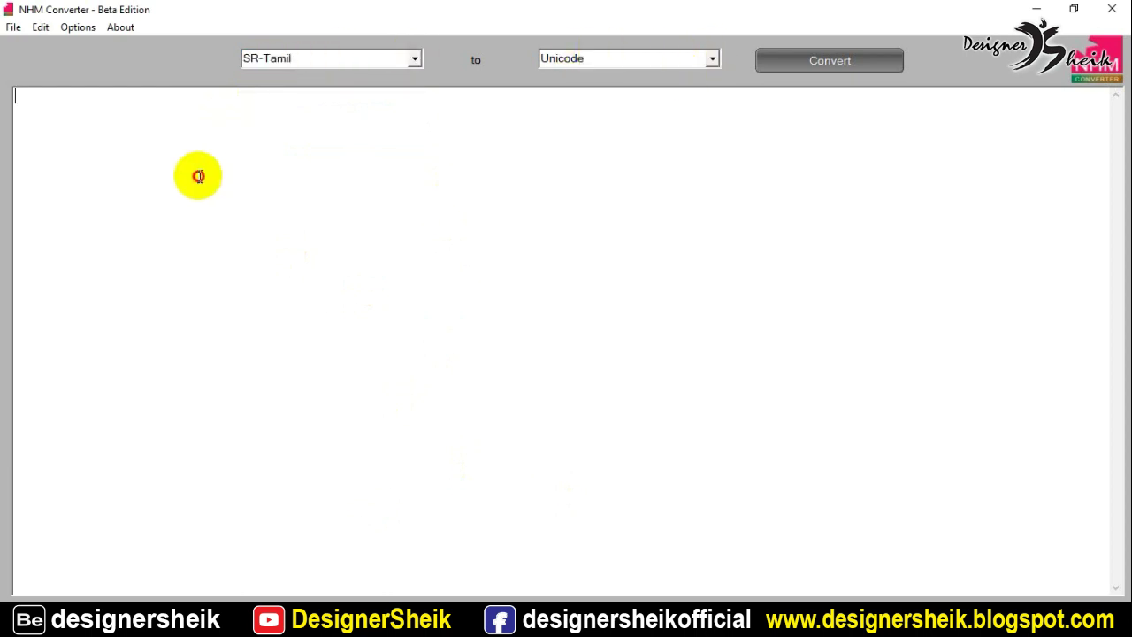
click(414, 59)
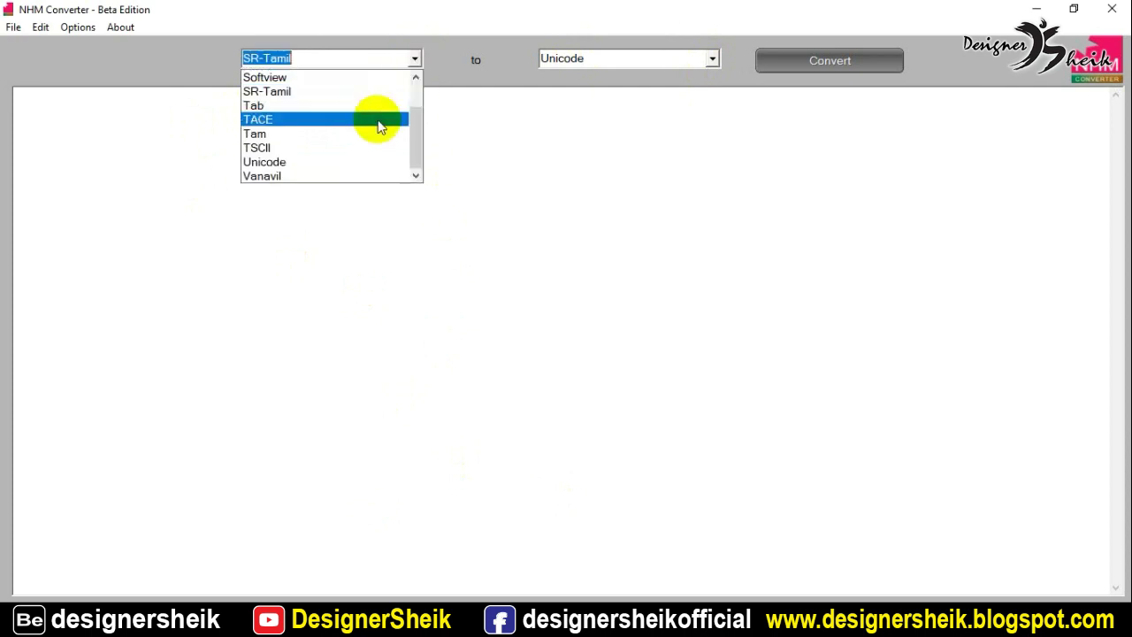
click(295, 168)
click(415, 58)
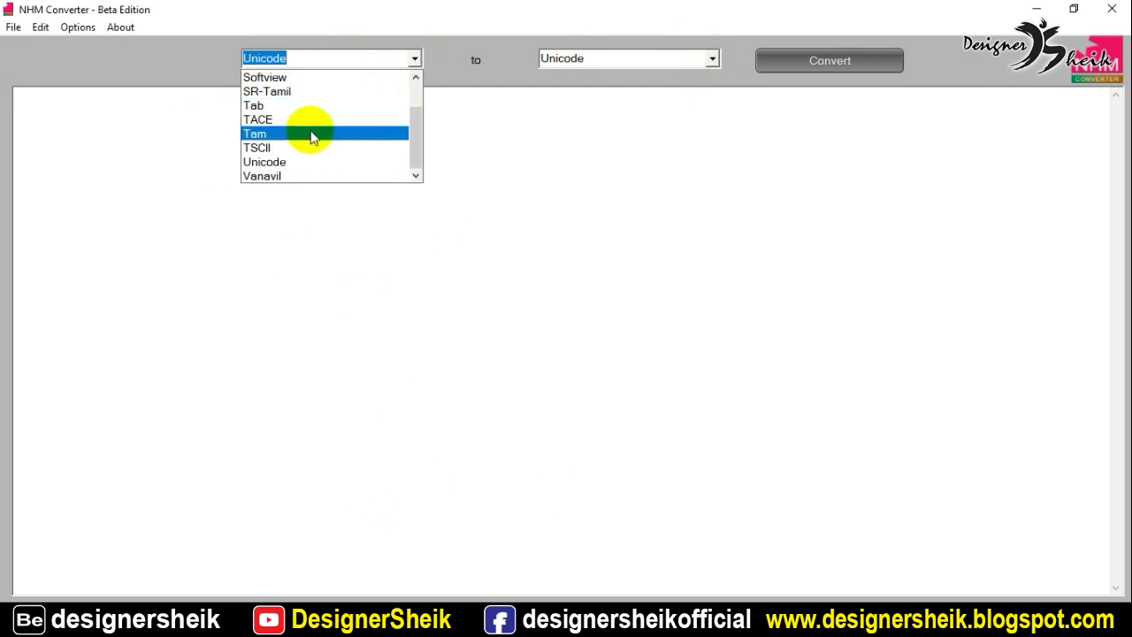
scroll(276, 113, up, 1)
scroll(281, 159, down, 1)
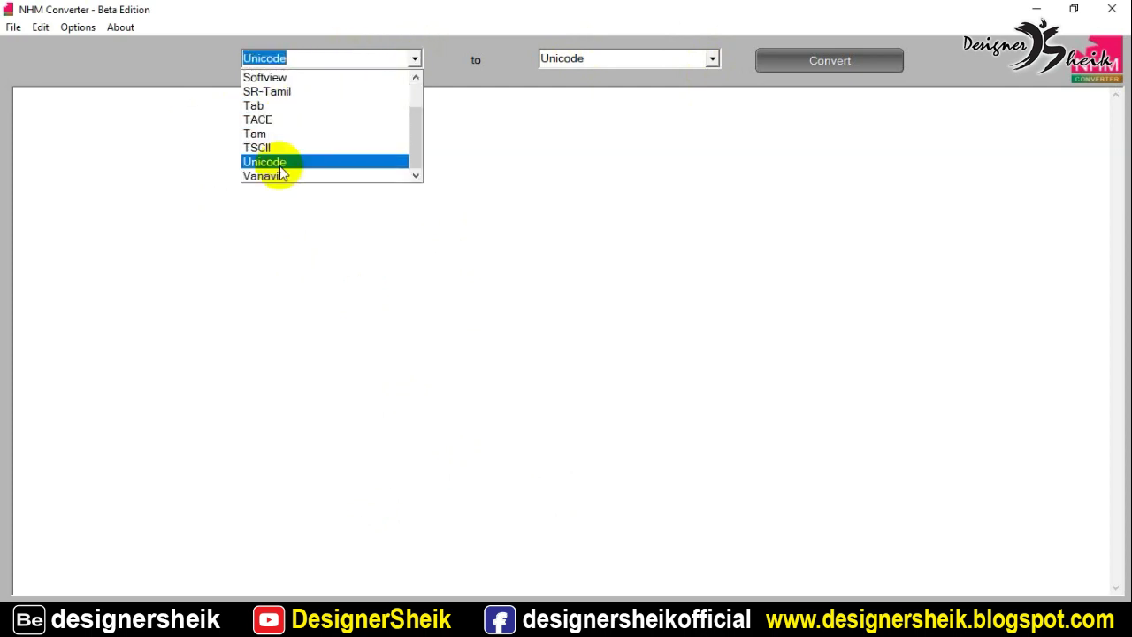
Look through the encodings available for the output and select SR-Tamil as the target encoding
click(709, 62)
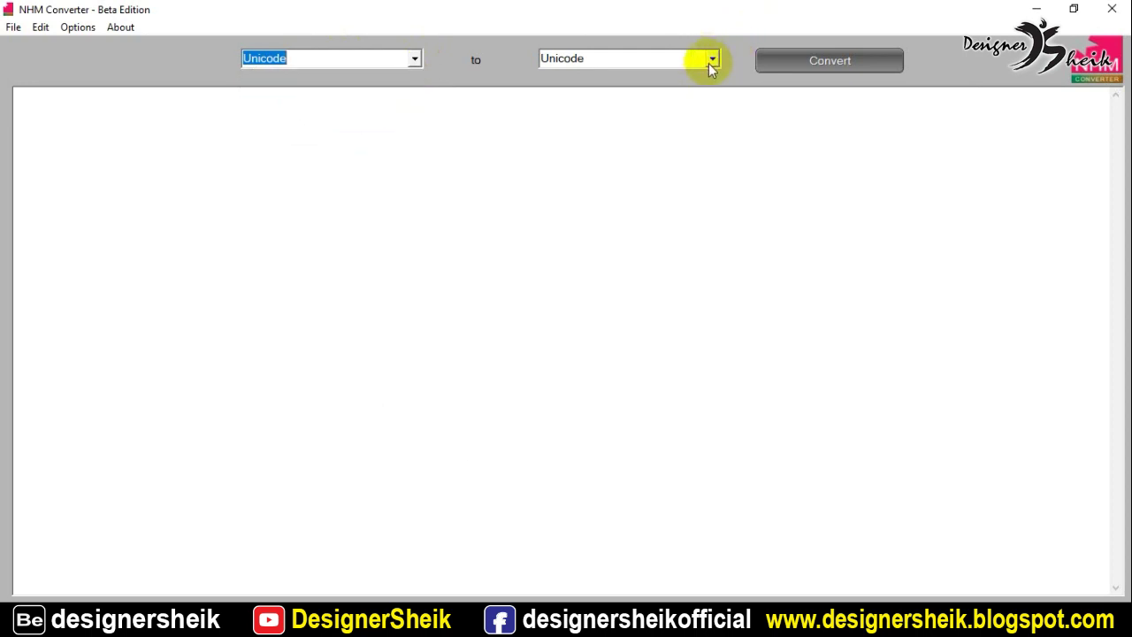
click(711, 62)
scroll(617, 151, up, 1)
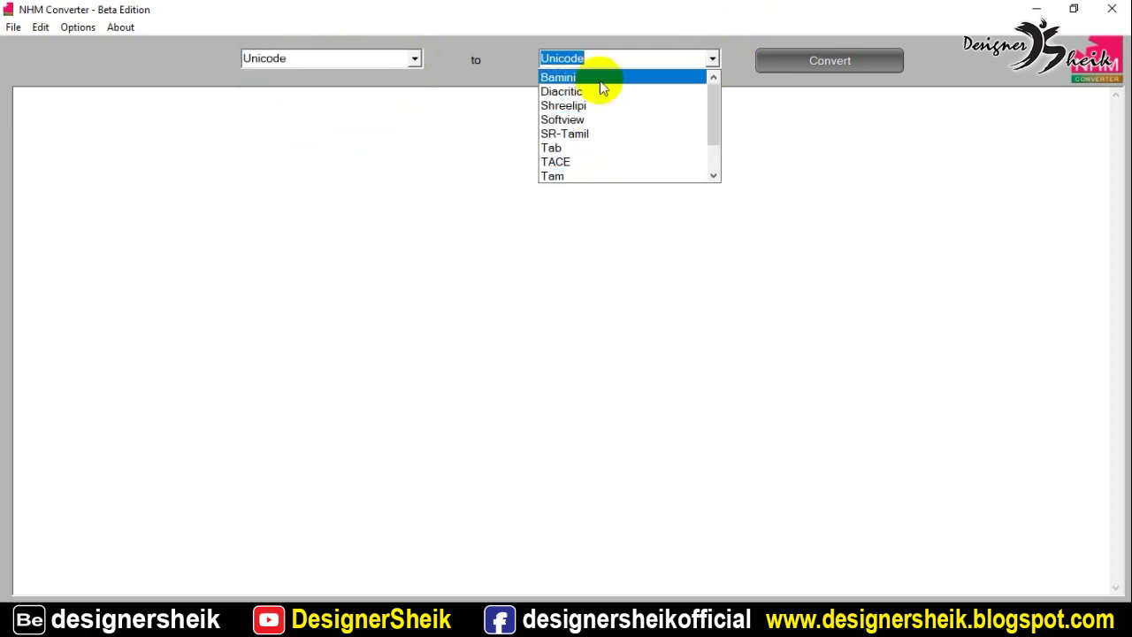
click(466, 157)
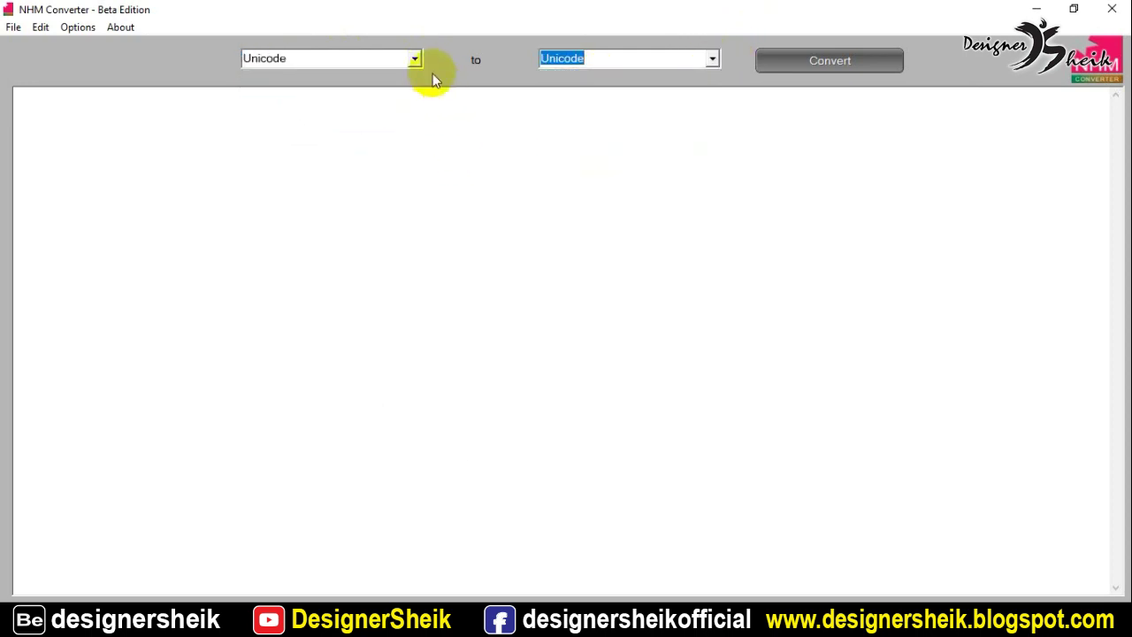
click(710, 60)
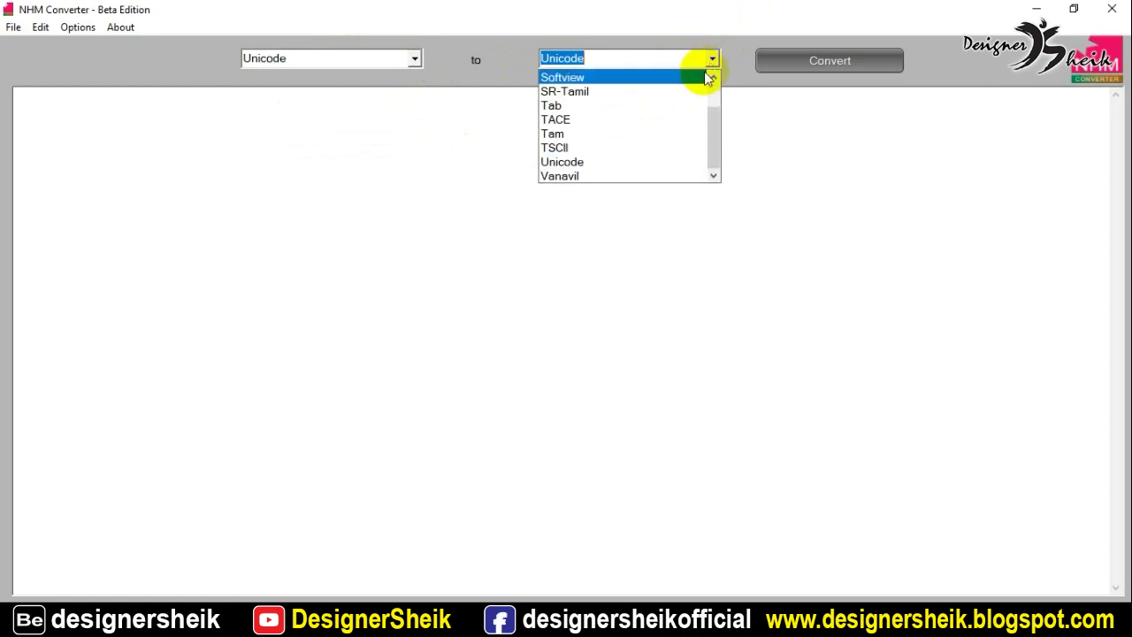
click(571, 91)
click(259, 94)
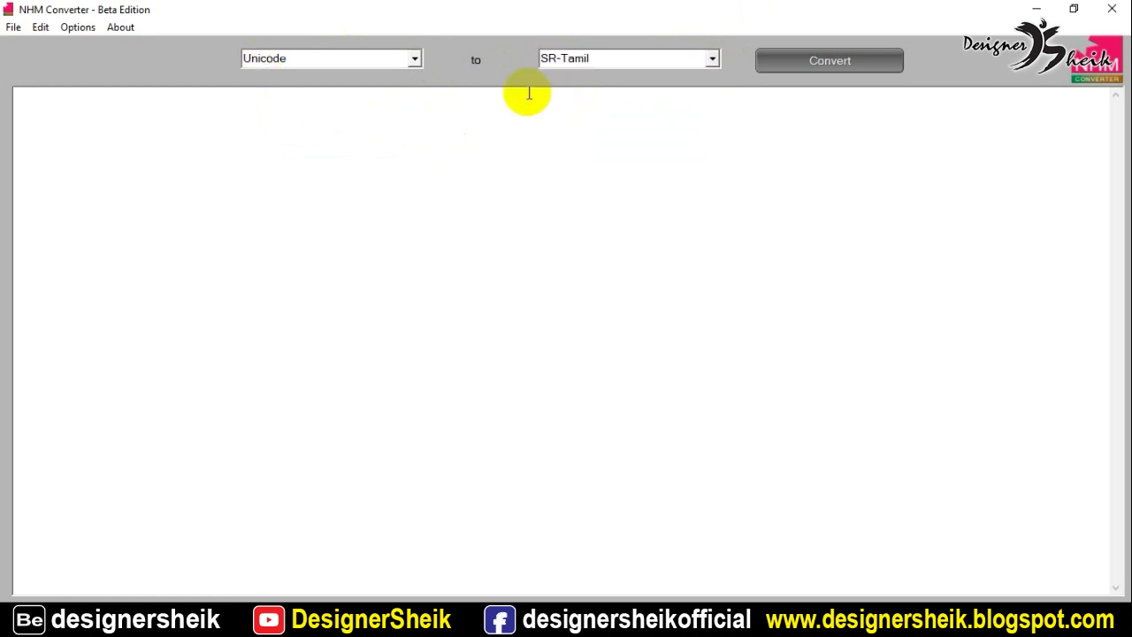
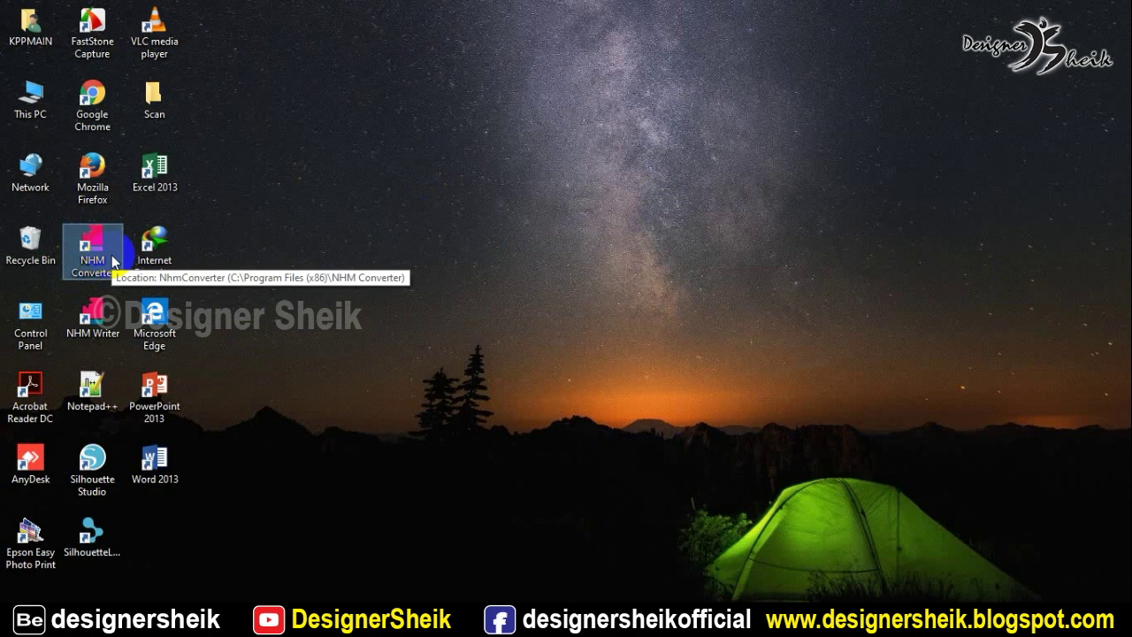
Open NHM Converter and look through the available source encodings
double_click(92, 248)
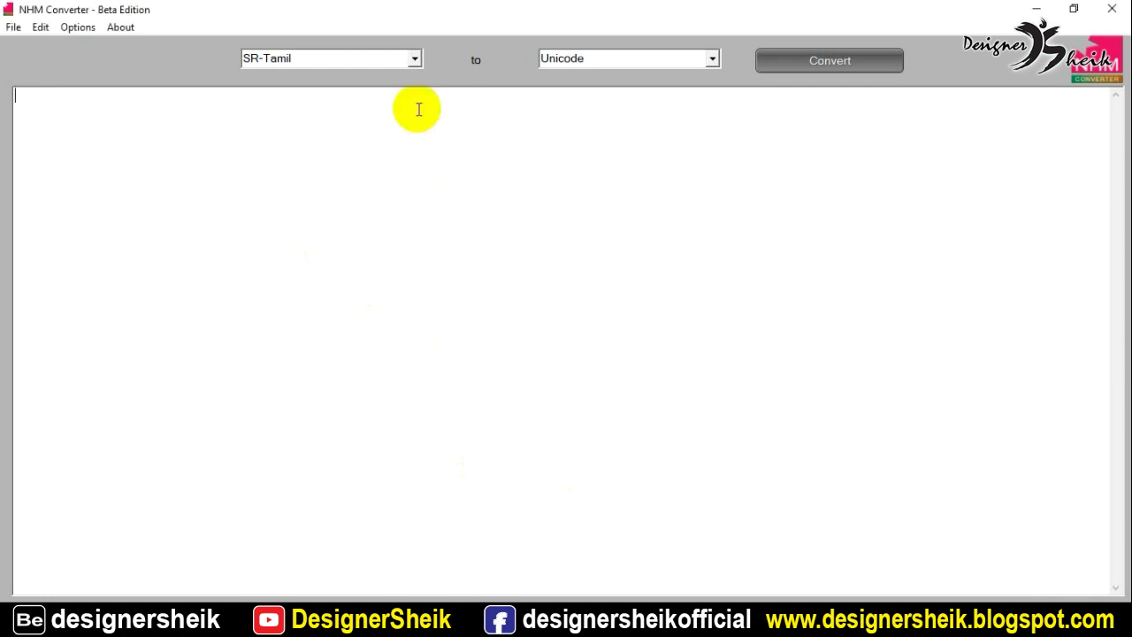
click(416, 58)
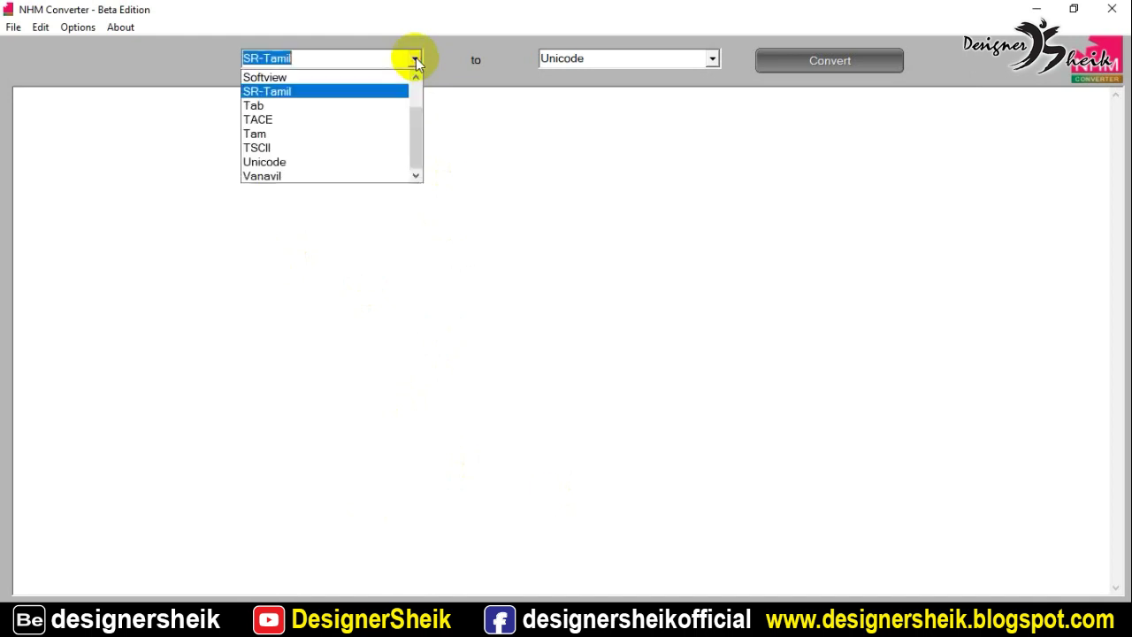
scroll(256, 111, up, 1)
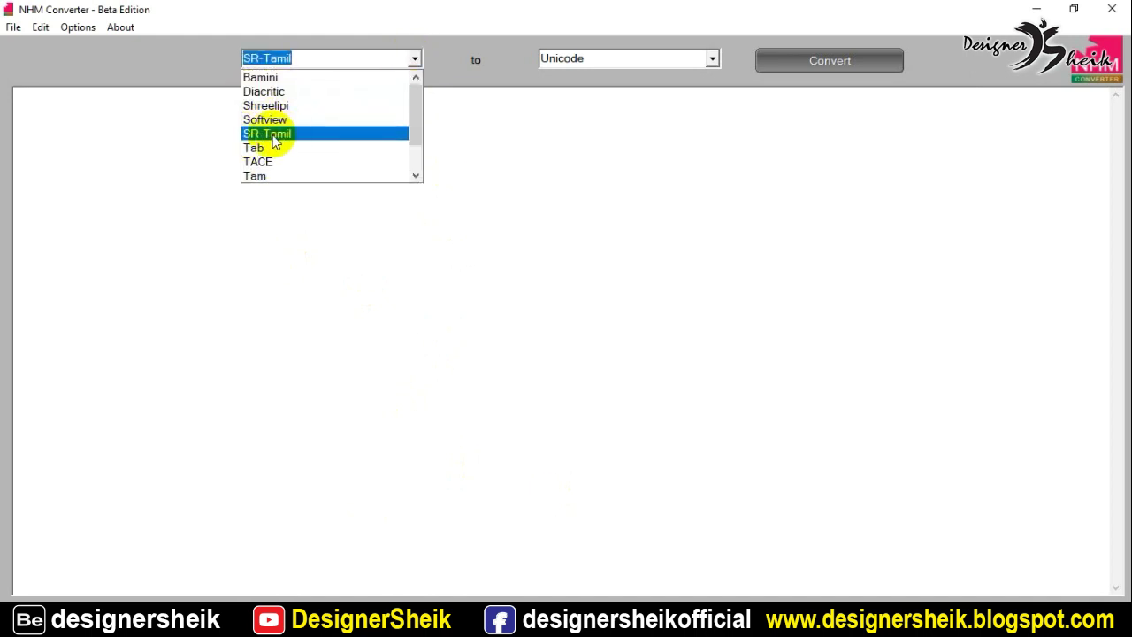
click(186, 128)
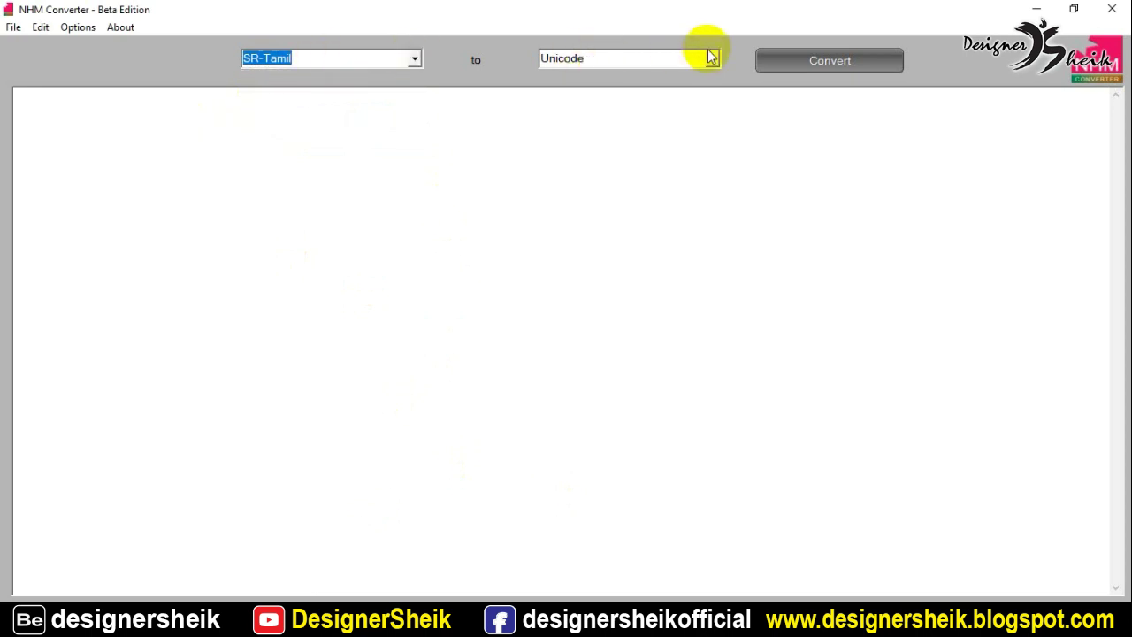
click(200, 177)
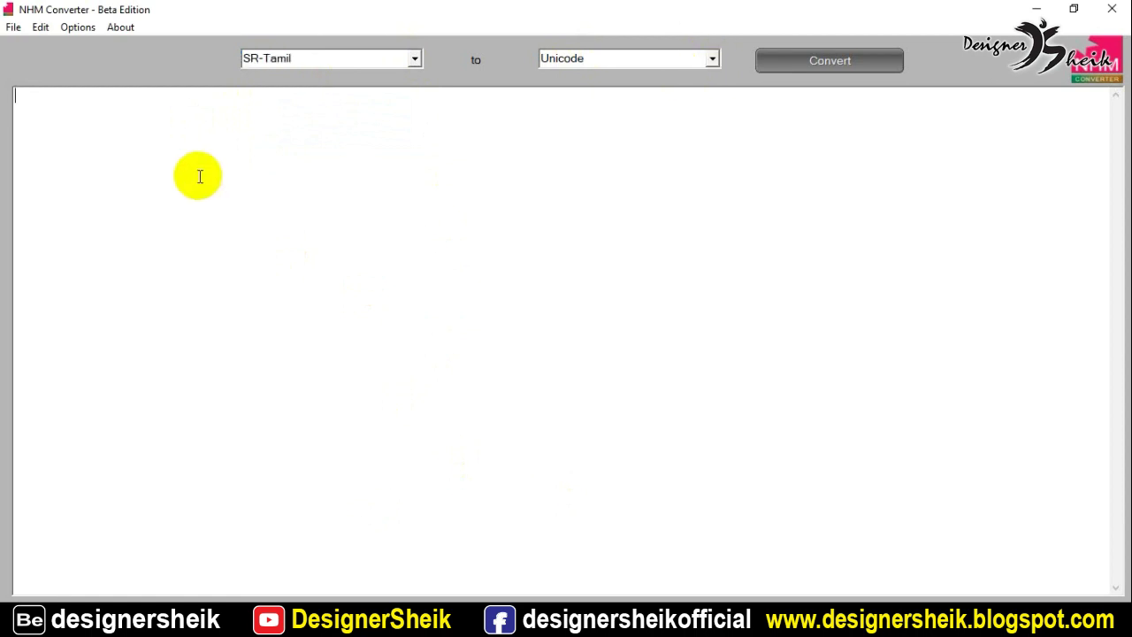
Set the source encoding to Unicode and check it against the other encodings offered
click(414, 59)
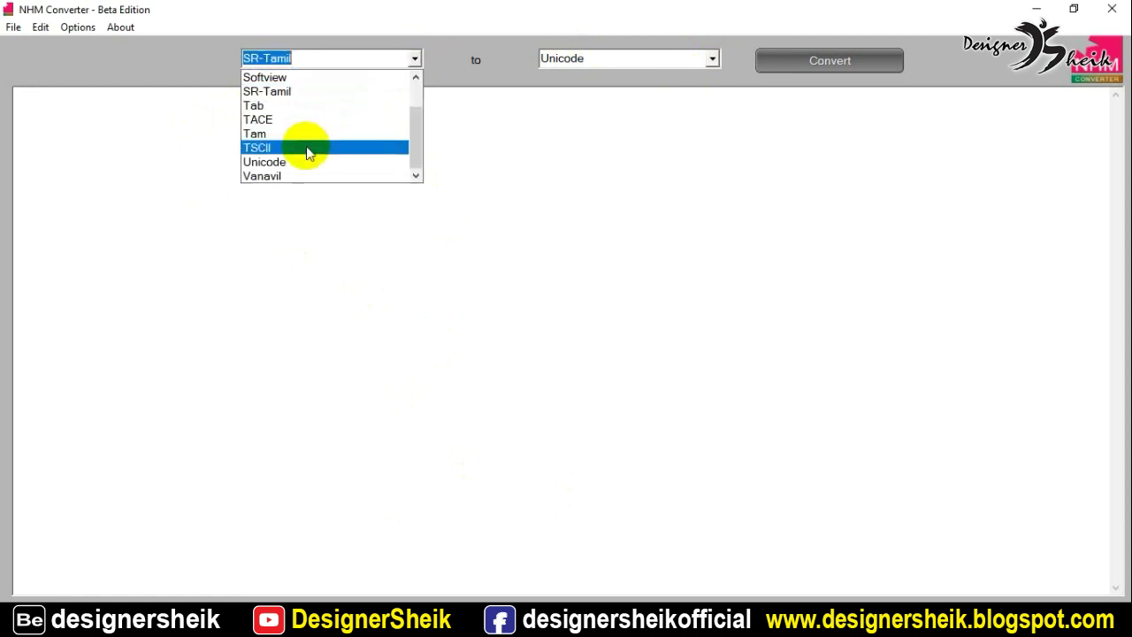
click(294, 160)
click(413, 59)
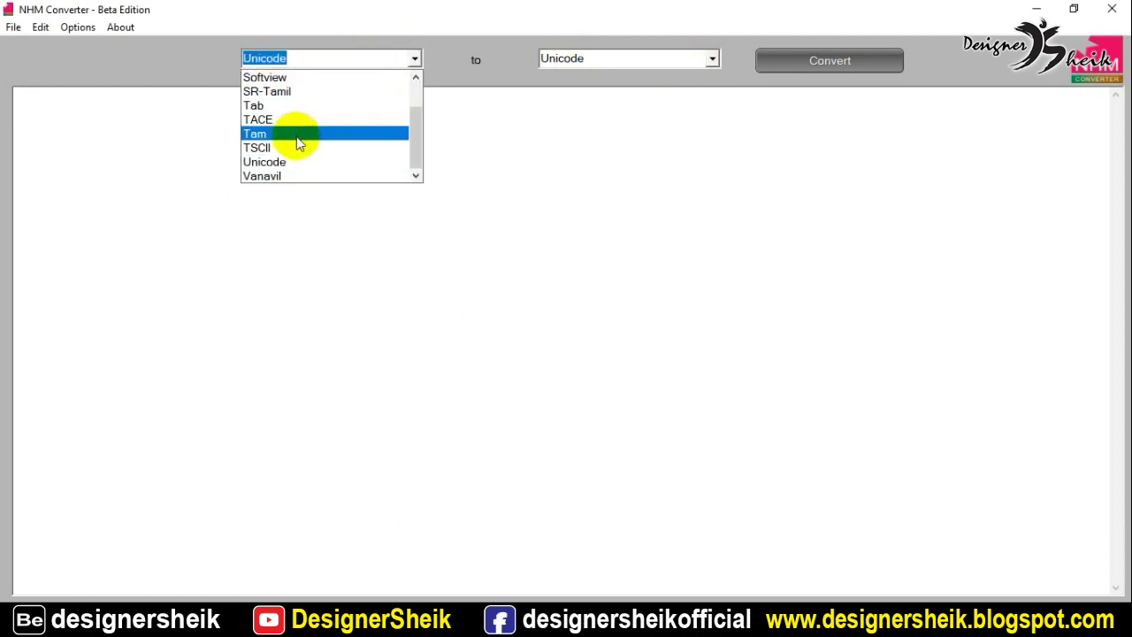
scroll(270, 107, up, 1)
scroll(282, 171, down, 1)
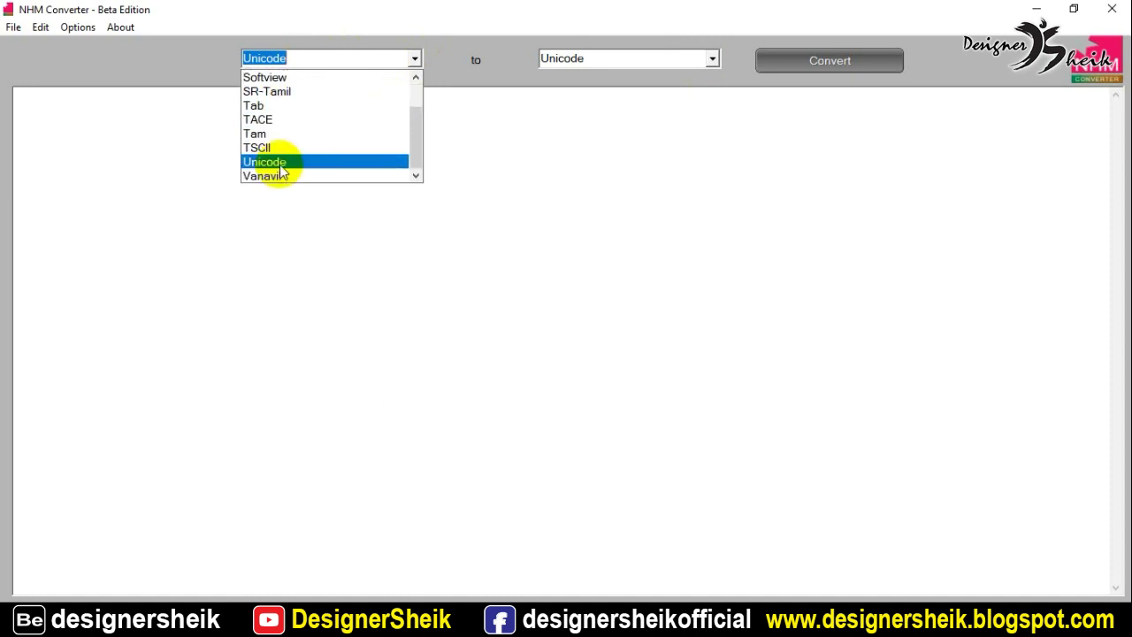
Review the available target encodings and set the output encoding to SR-Tamil
click(713, 60)
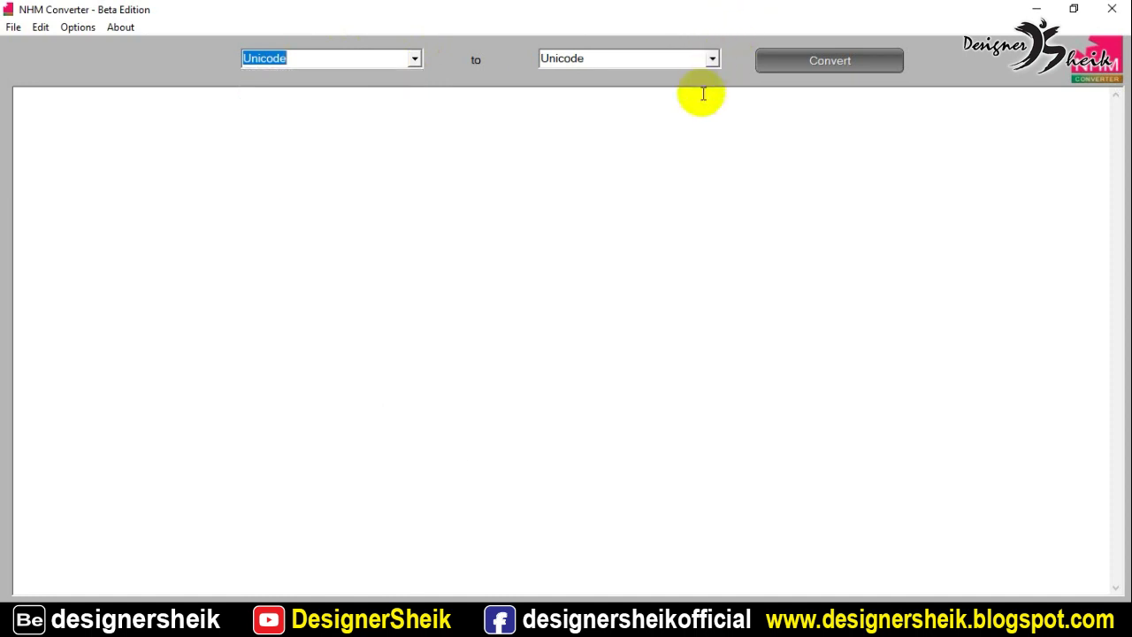
click(712, 59)
scroll(612, 155, up, 1)
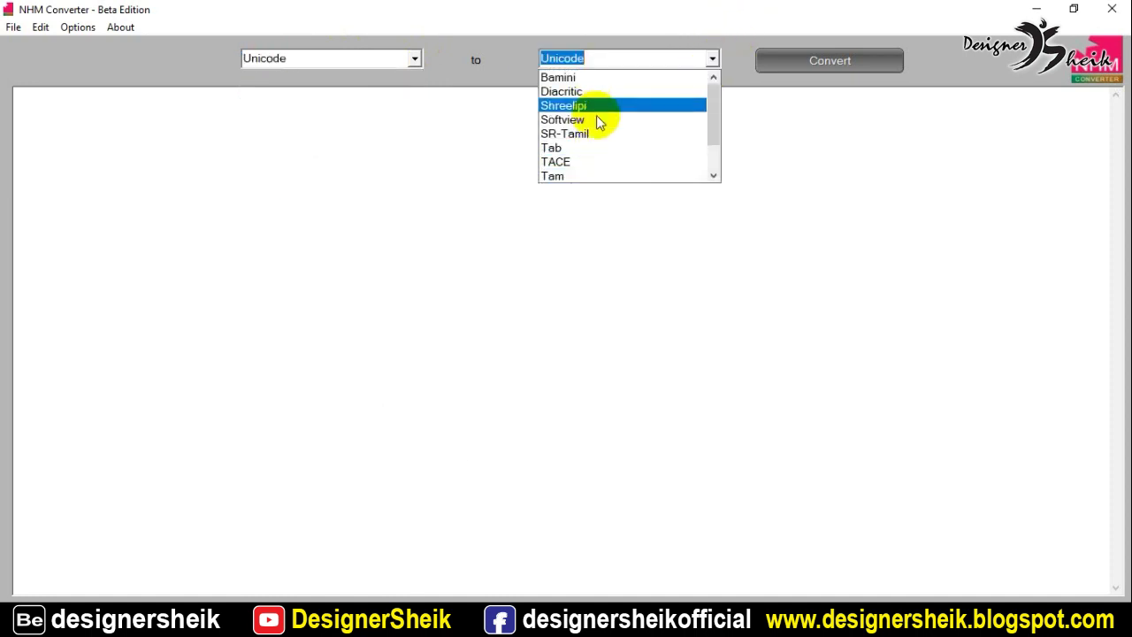
click(458, 156)
click(711, 60)
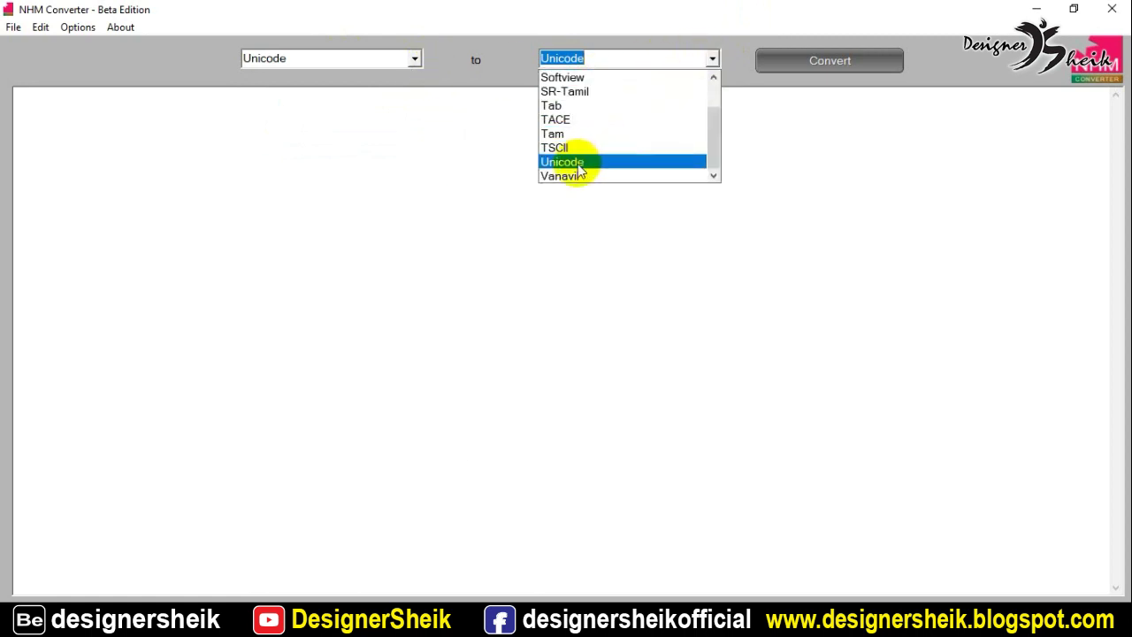
click(571, 92)
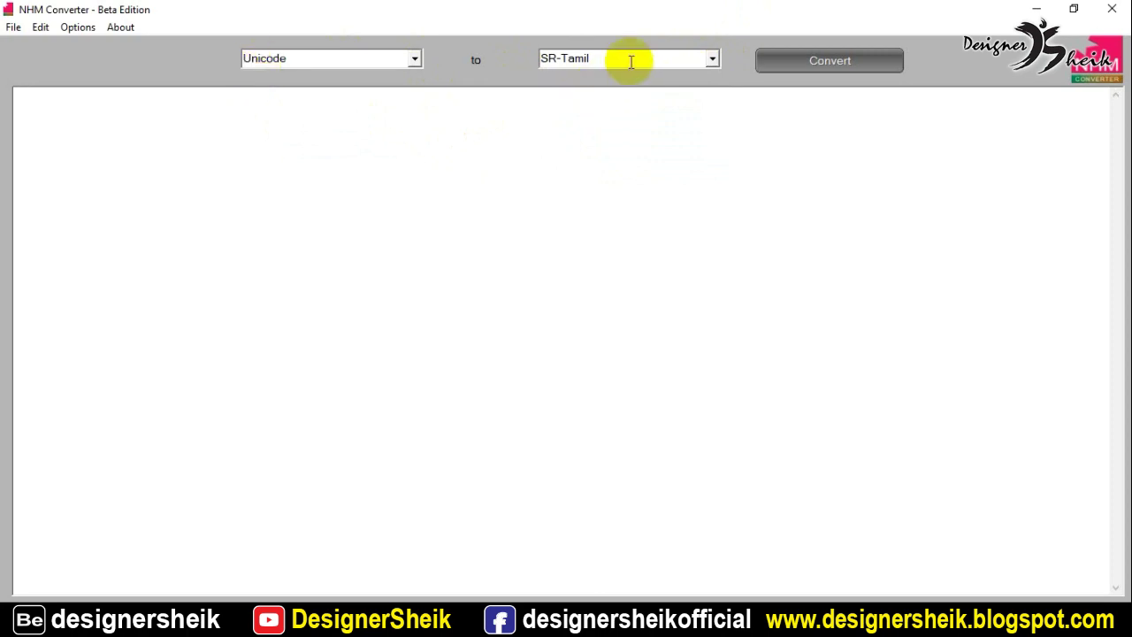
Switch to the Tamil Wikipedia article in Chrome and copy its two introductory paragraphs above the table of contents
click(114, 610)
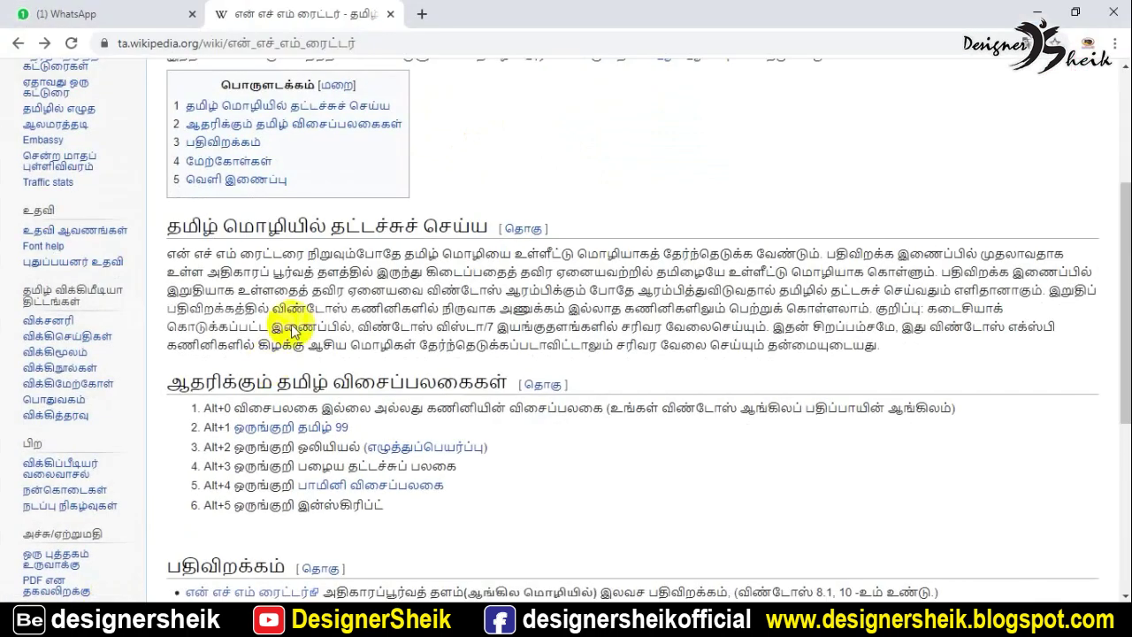
scroll(305, 309, up, 2)
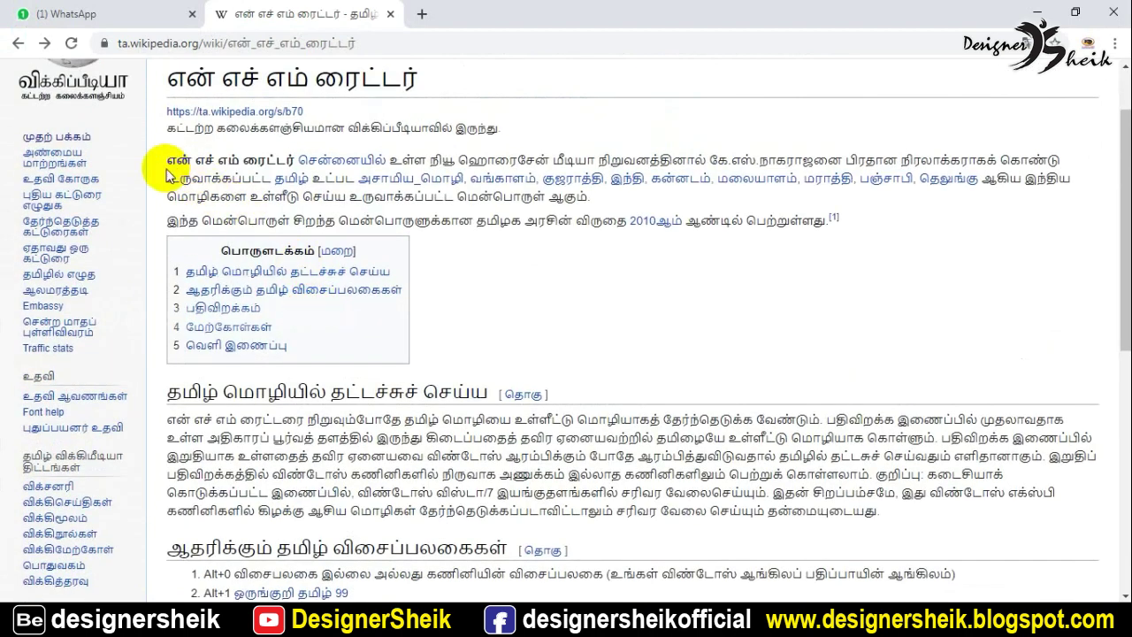
drag(168, 160, 863, 219)
key(ctrl+c)
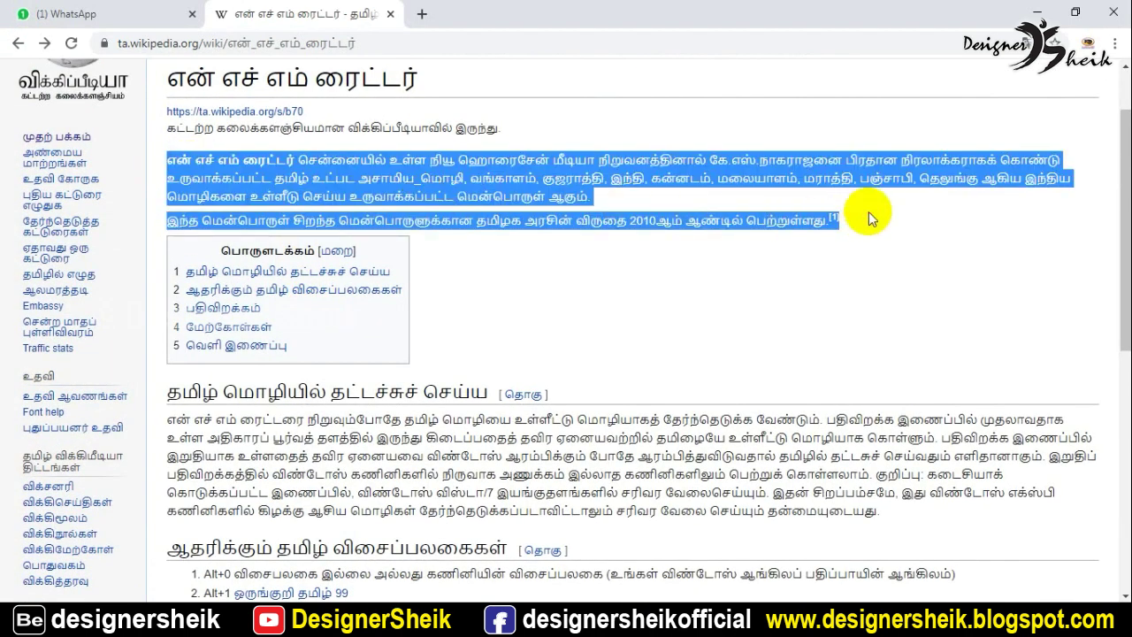
Paste the copied paragraphs into NHM Converter and convert them from Unicode to SR-Tamil
click(312, 590)
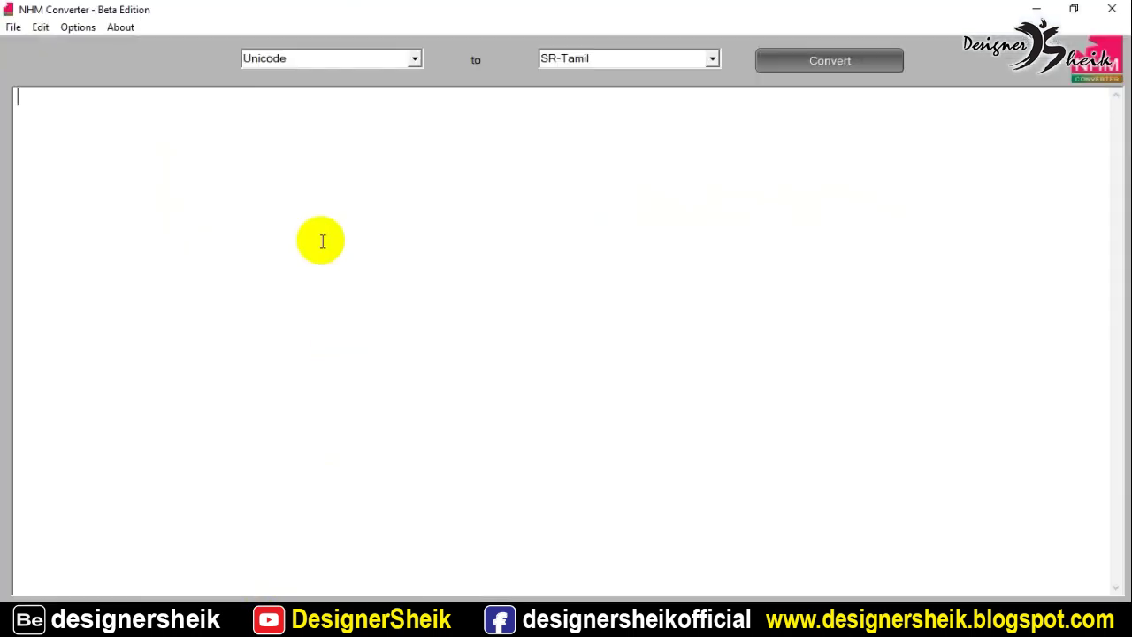
key(ctrl+v)
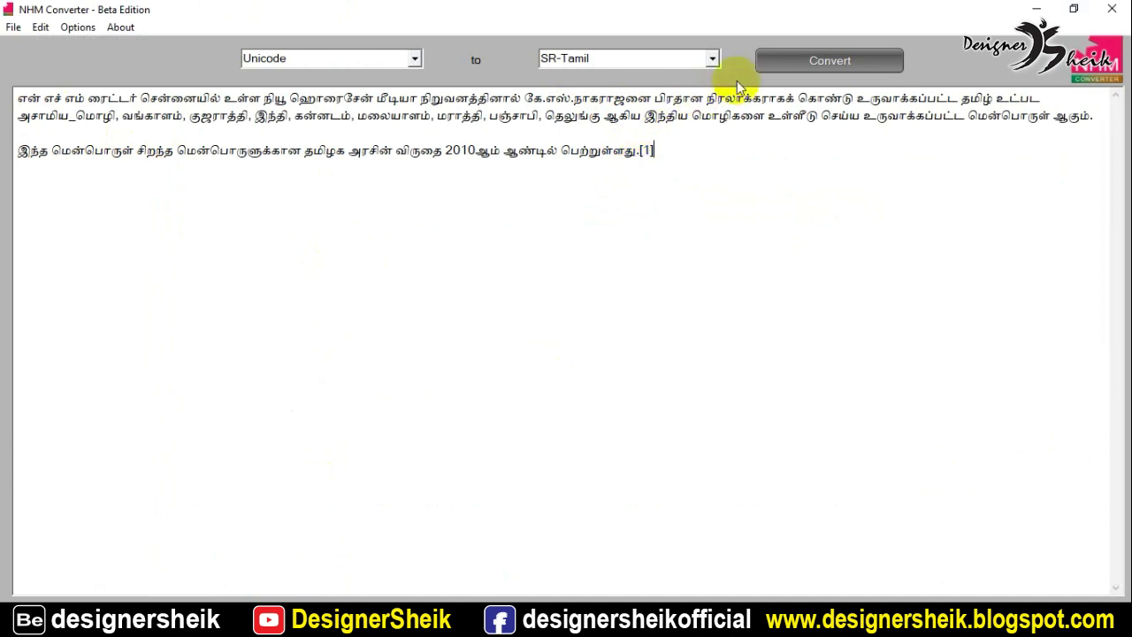
click(791, 64)
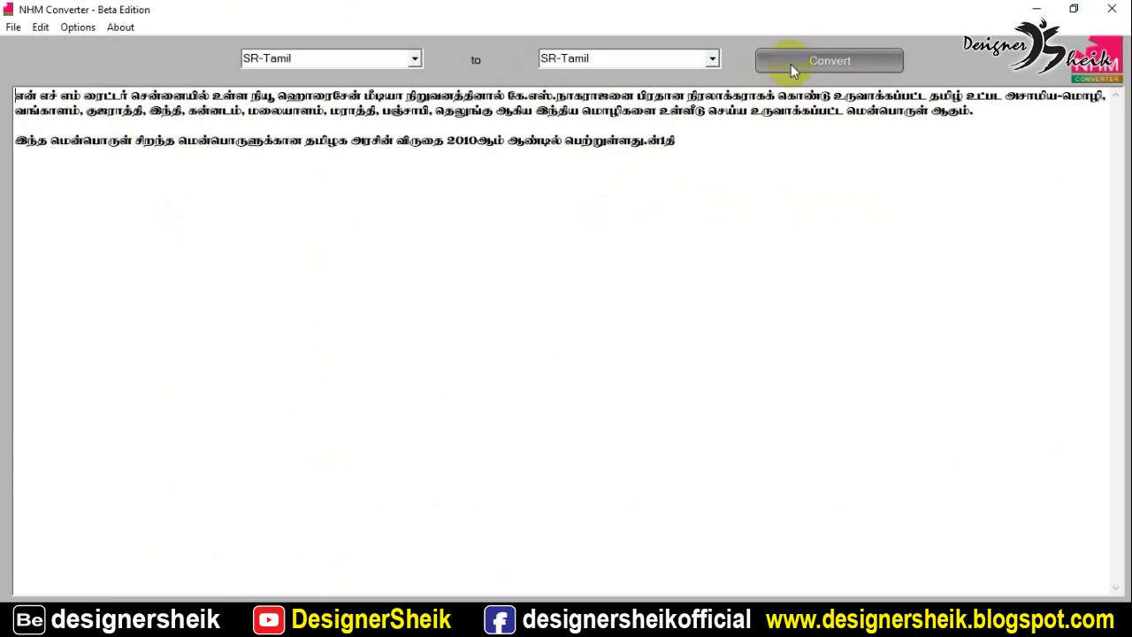
Copy the converted text and paste it over all the existing text in the Illustrator text frame
drag(14, 90, 702, 168)
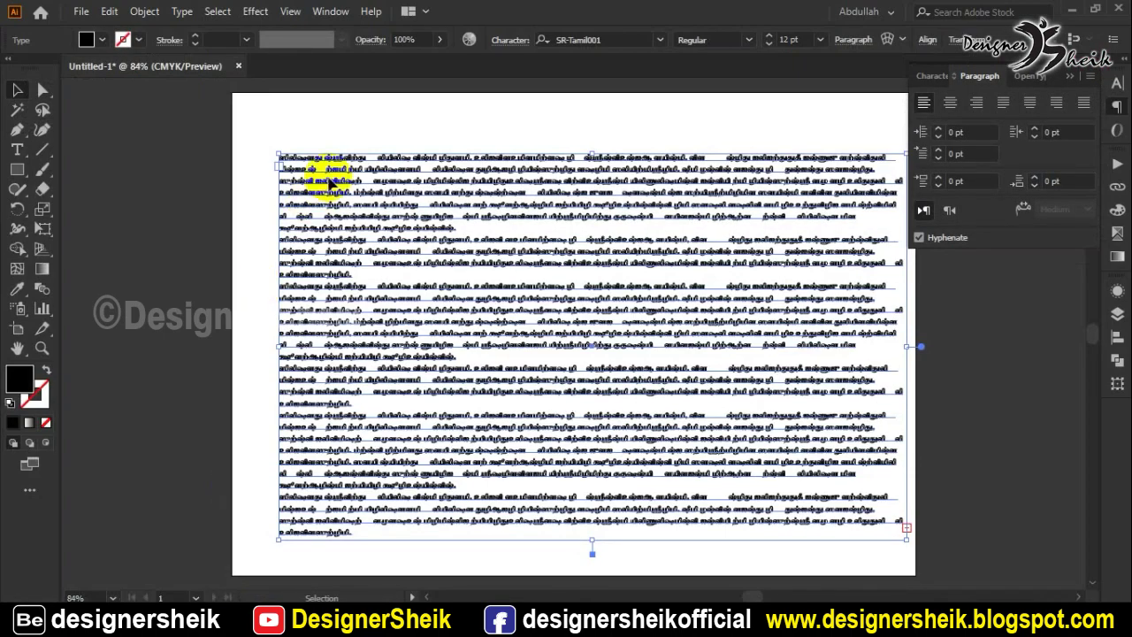
double_click(330, 183)
key(ctrl+a)
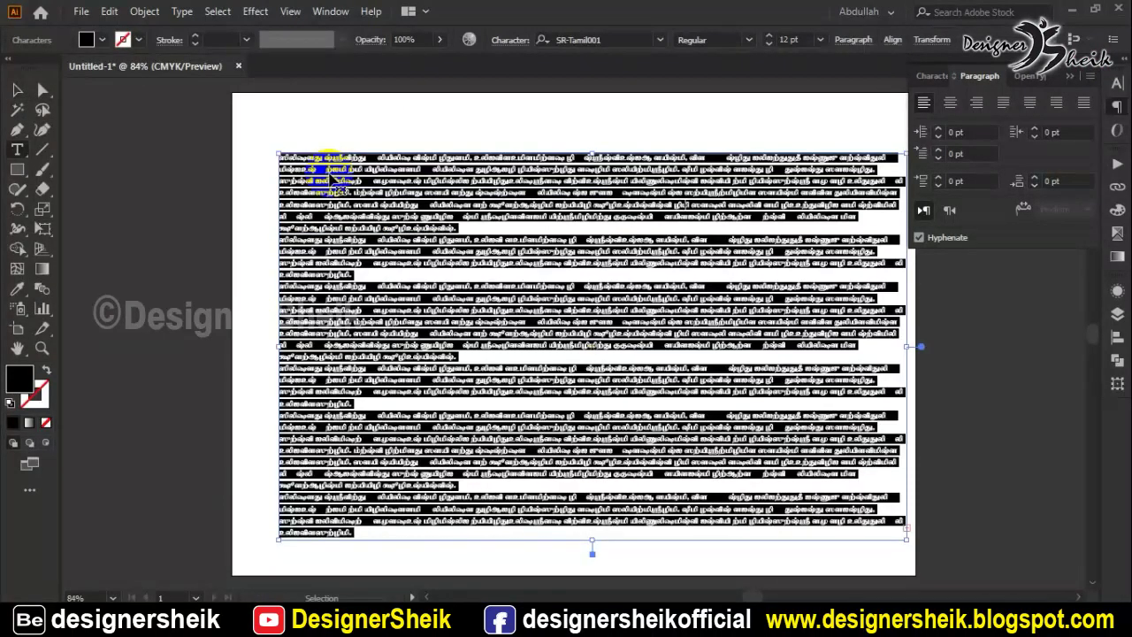
key(ctrl+v)
key(ctrl+a)
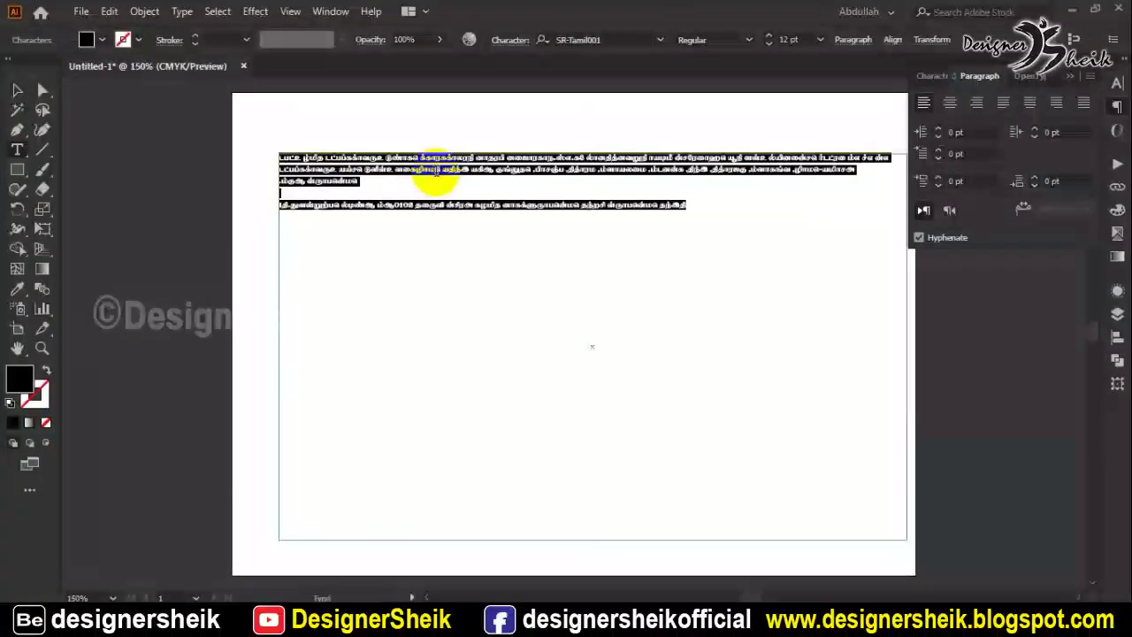
Switch the text frame to Adobe Single-line Composer, check the Tamil text up close, and collapse the paragraph settings
key(ctrl+1)
click(17, 90)
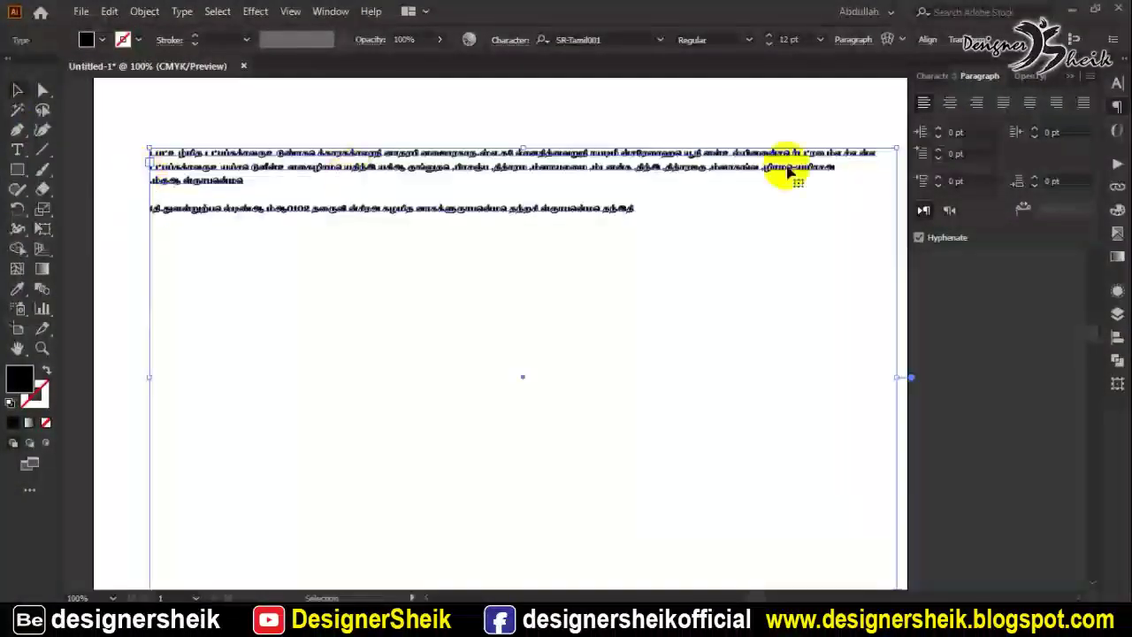
click(1087, 77)
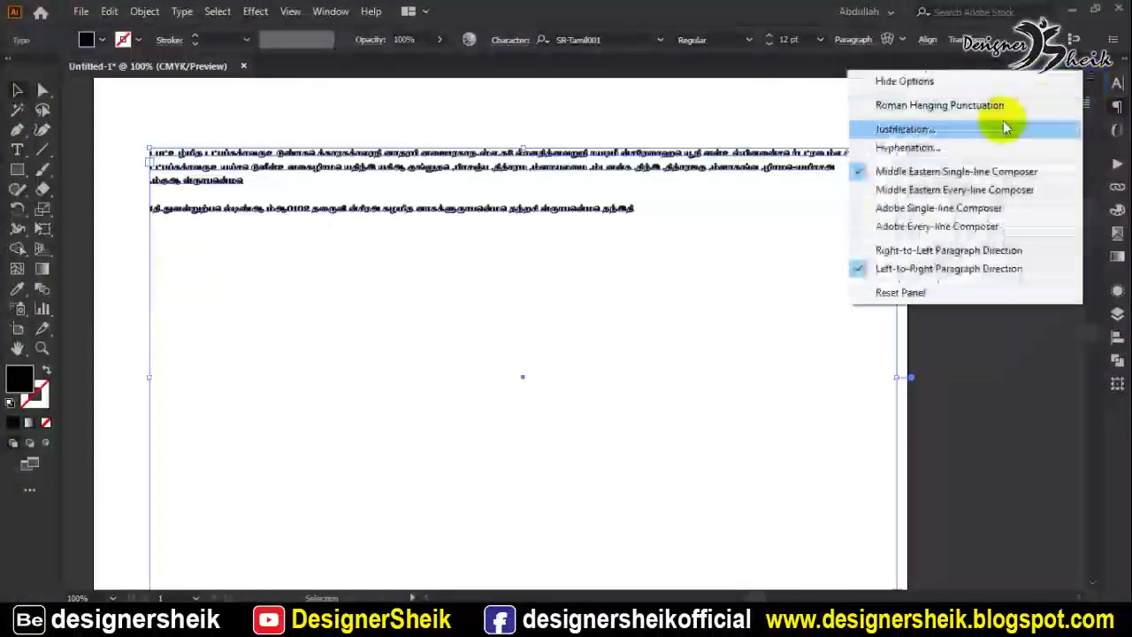
click(926, 209)
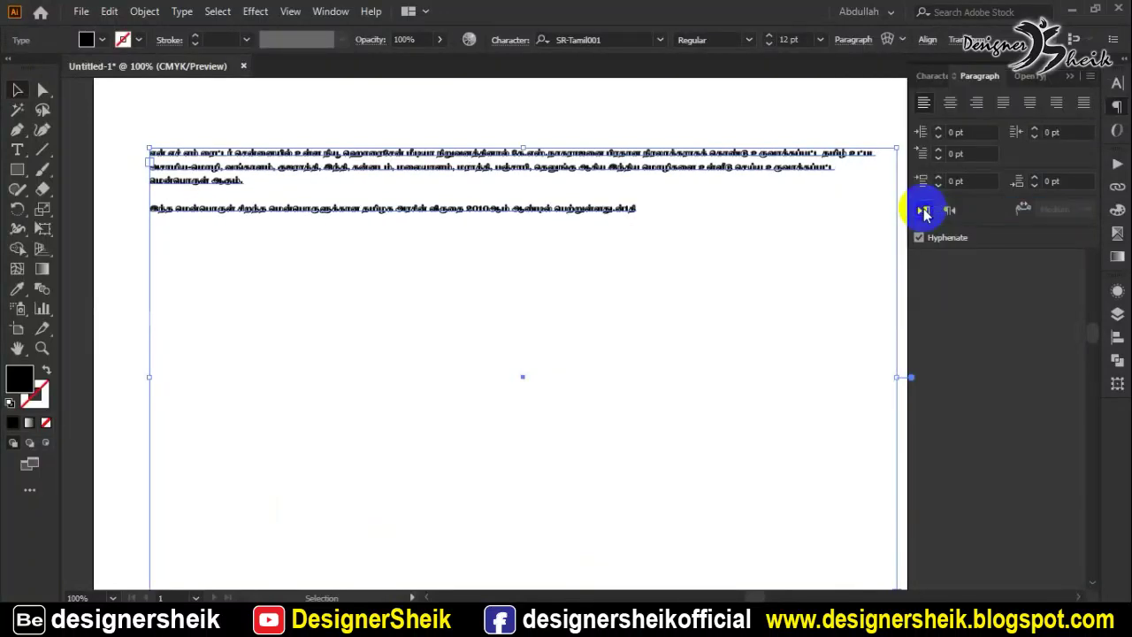
scroll(153, 159, up, 2)
click(189, 122)
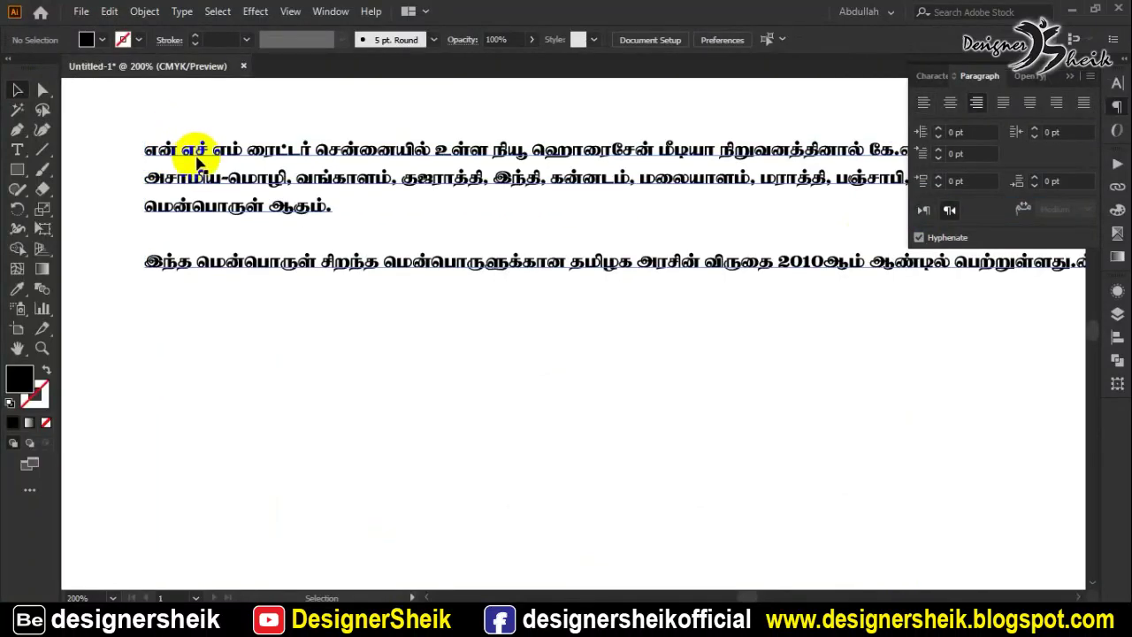
scroll(196, 168, down, 3)
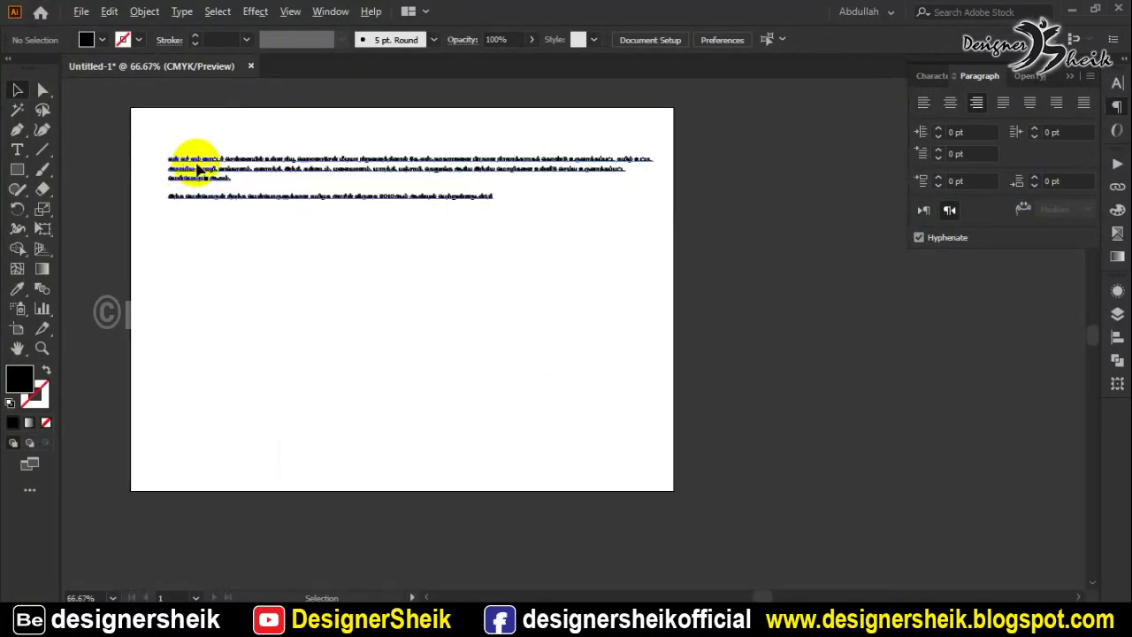
scroll(183, 172, up, 2)
click(203, 166)
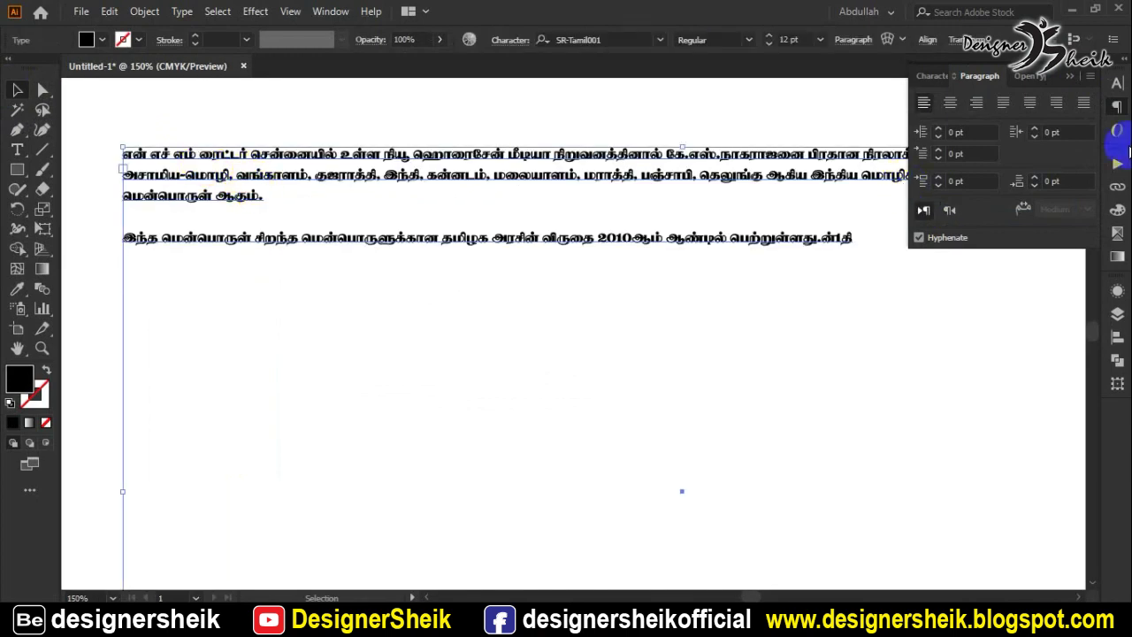
click(1077, 77)
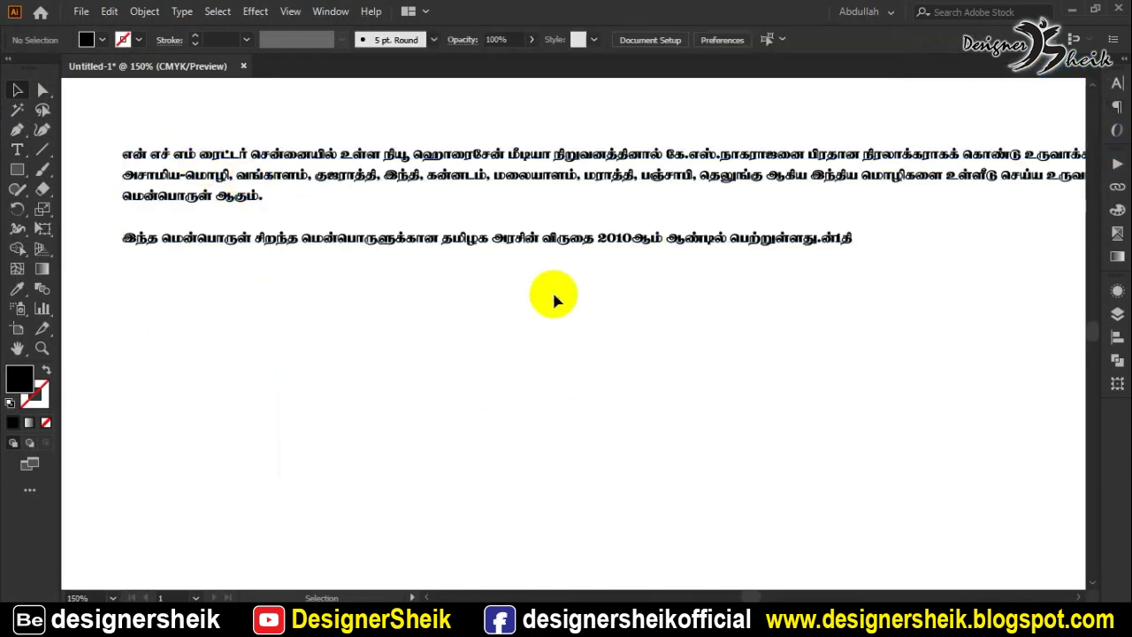
Select all the text in the frame and increase its font size to 21 pt
triple_click(552, 237)
key(ctrl+a)
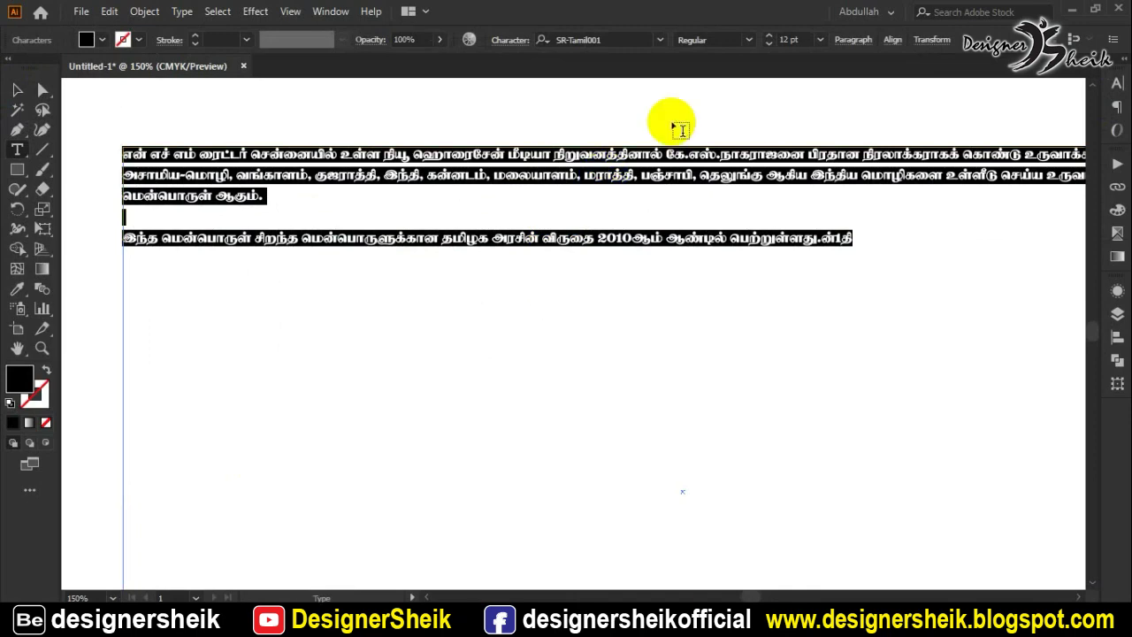
triple_click(768, 37)
triple_click(768, 36)
triple_click(768, 36)
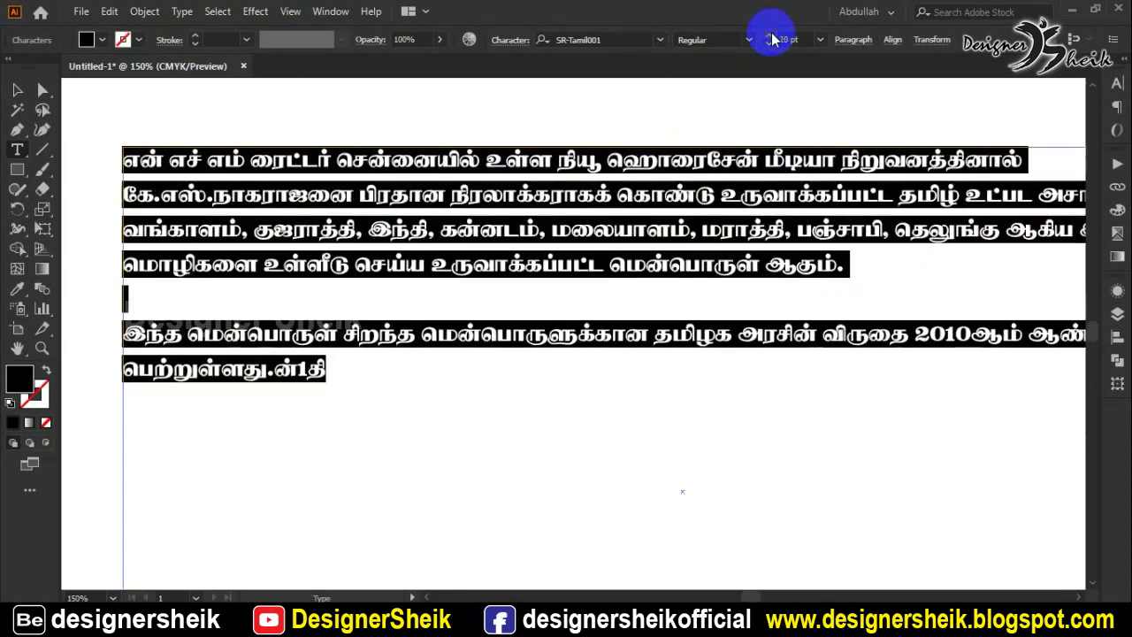
key(ctrl+0)
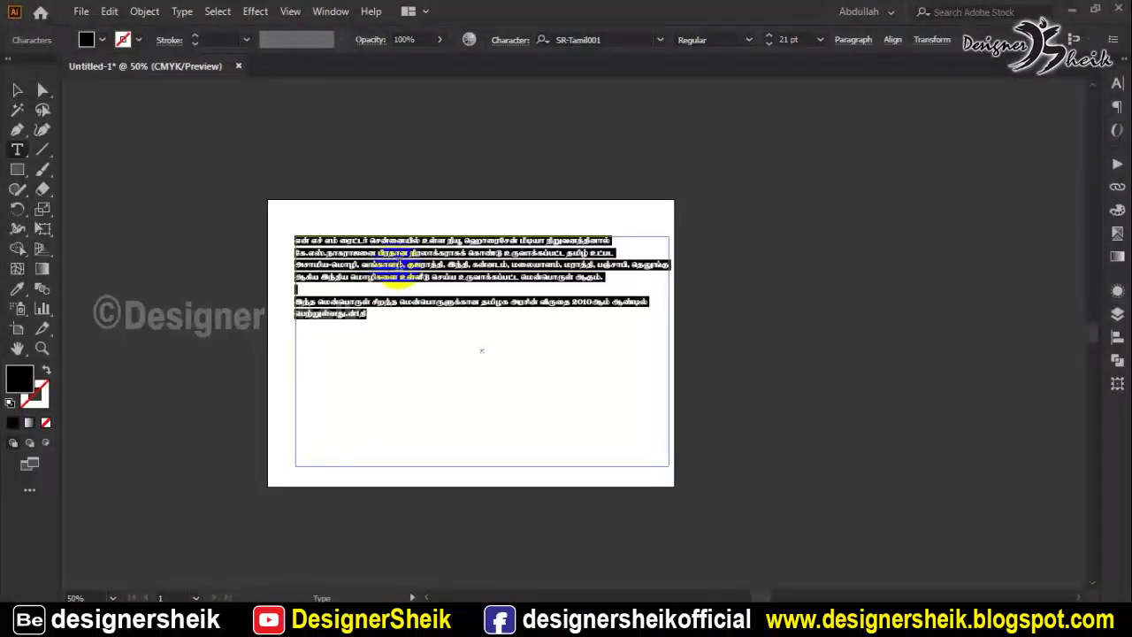
key(ctrl+1)
Select all the Tamil text in the frame, try other SR-Tamil fonts on it, and settle on SR-Tamil057
click(422, 265)
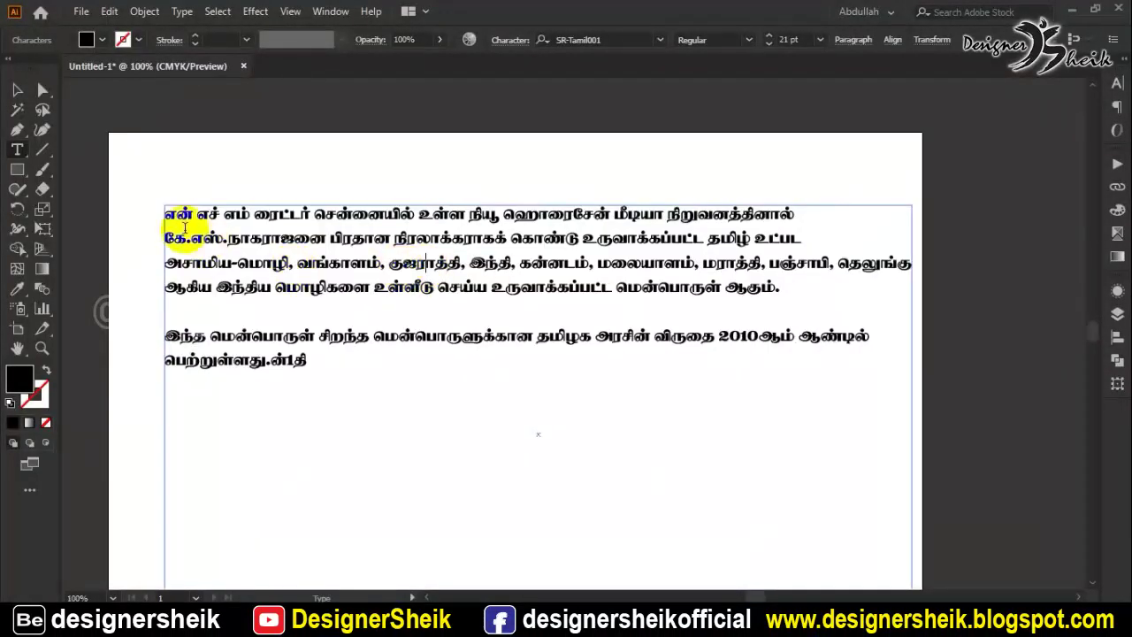
drag(176, 213, 154, 195)
click(598, 40)
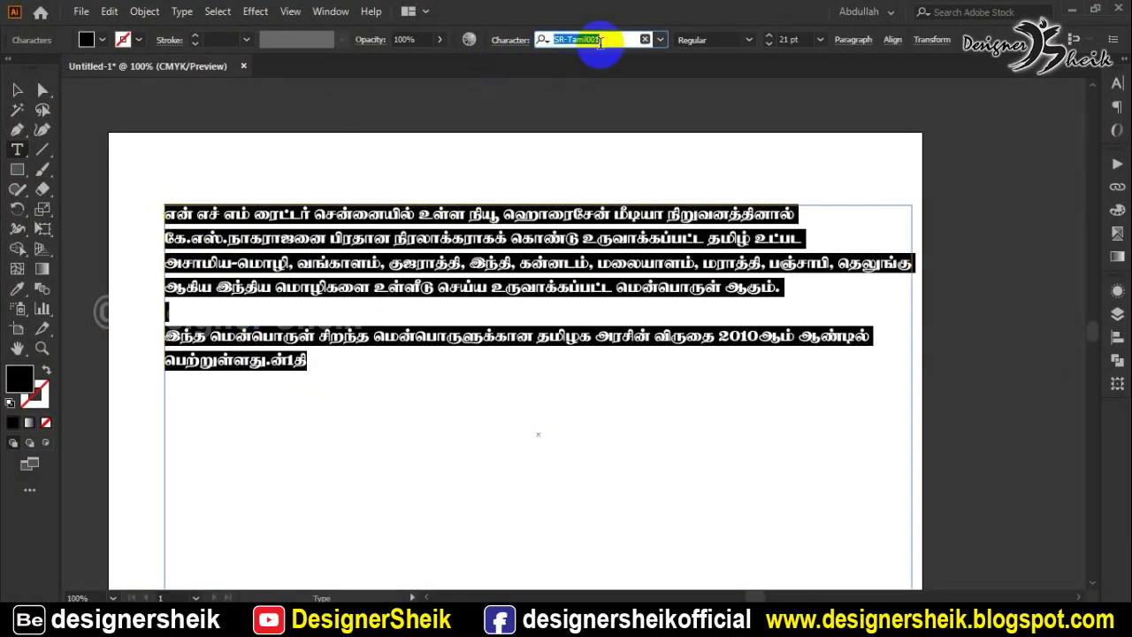
key(Down)
key(Down)
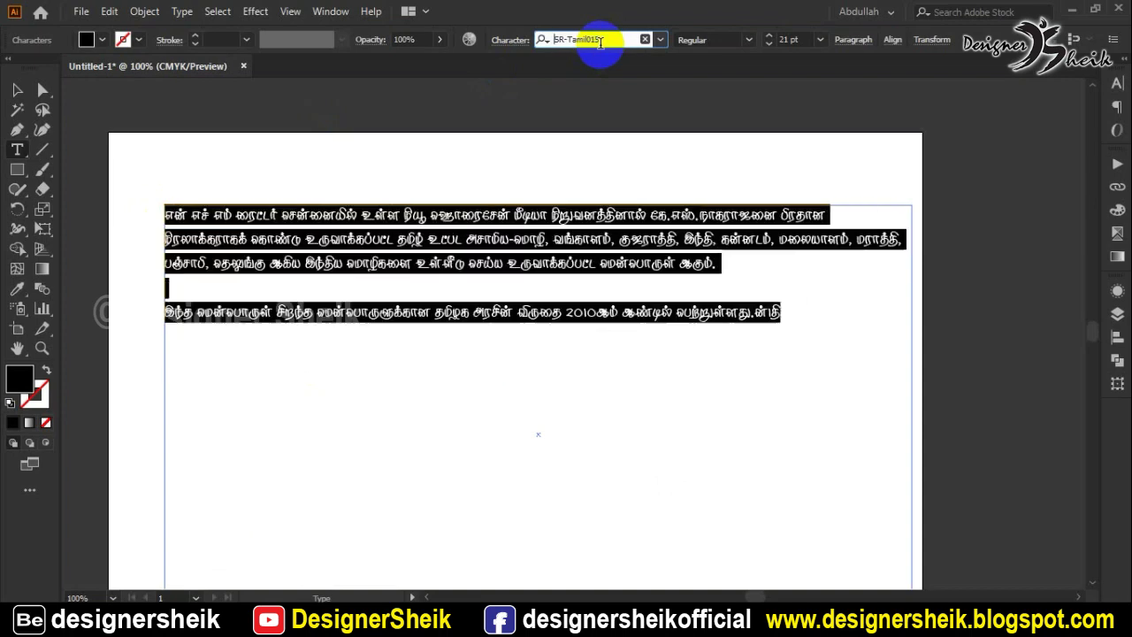
key(Down)
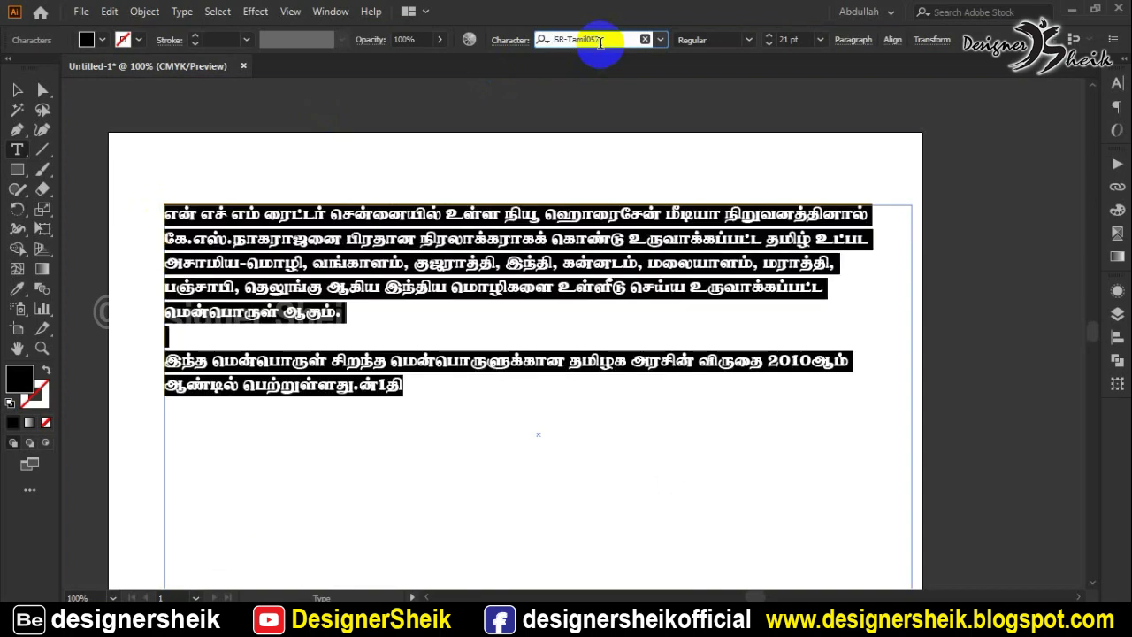
click(523, 212)
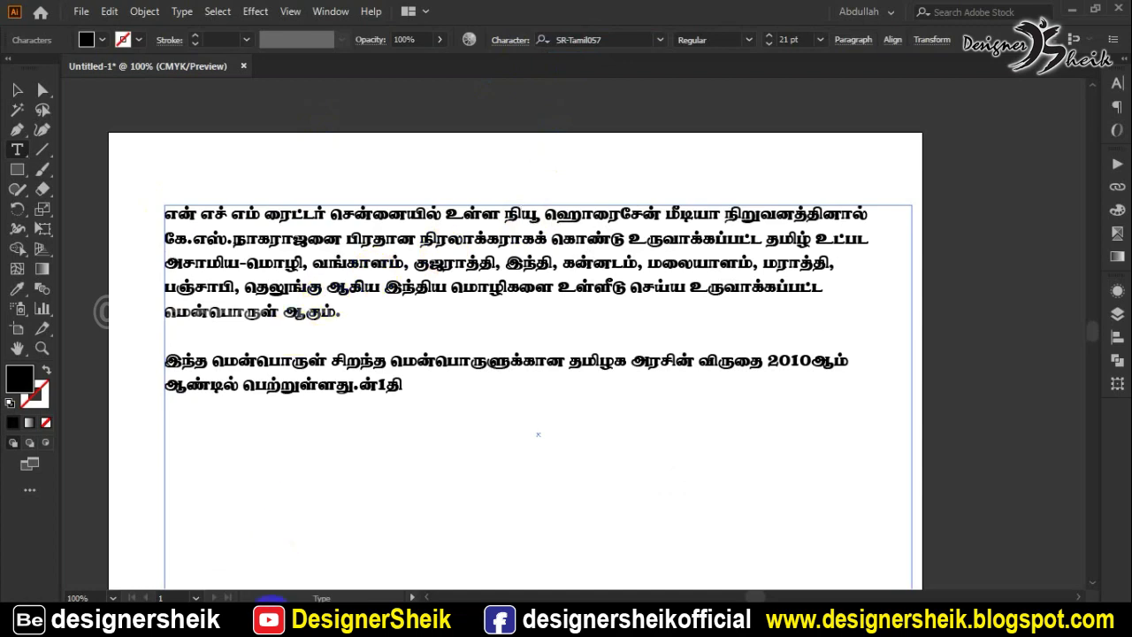
Switch to Photoshop, paste the converted SR-Tamil text into the empty text frame, and commit the text layer
mouse_move(264, 623)
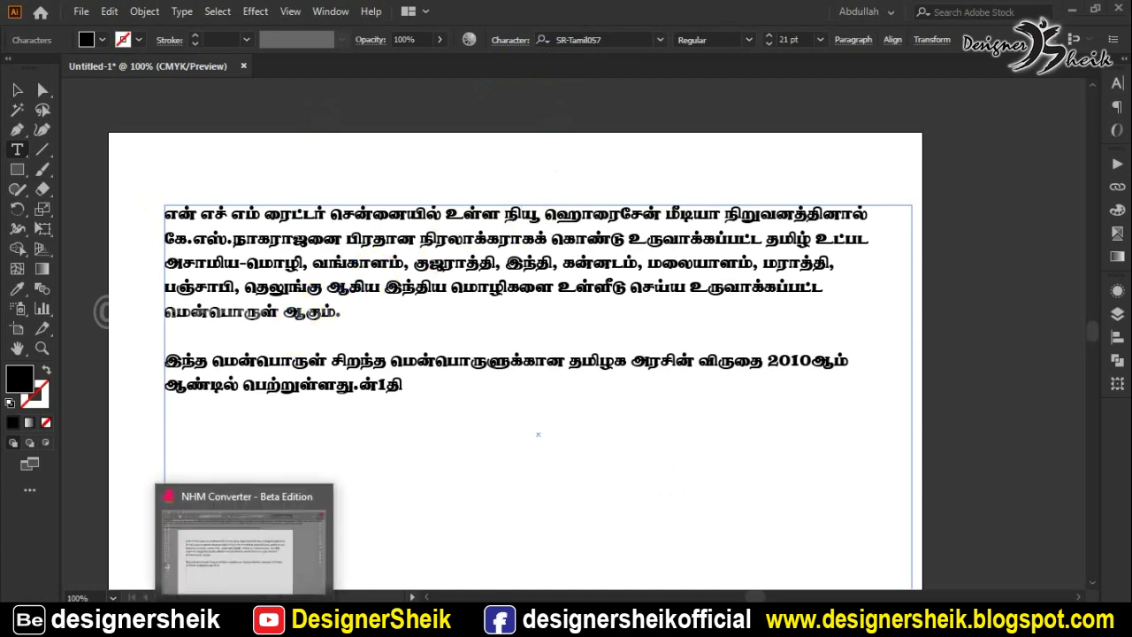
click(275, 565)
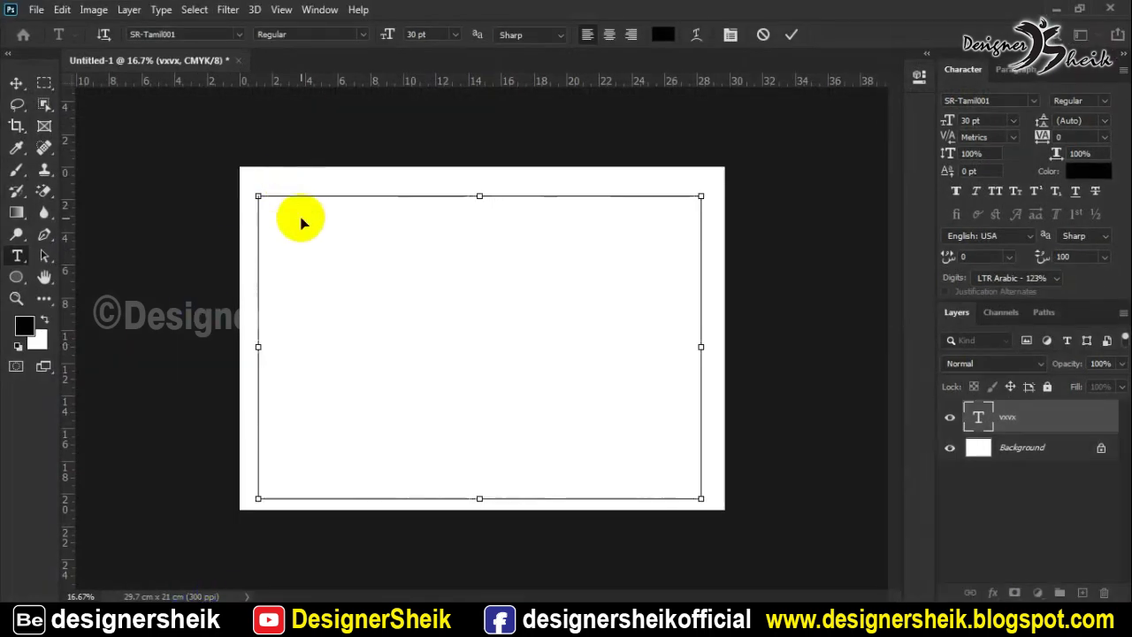
key(ctrl+v)
key(ctrl+a)
click(306, 212)
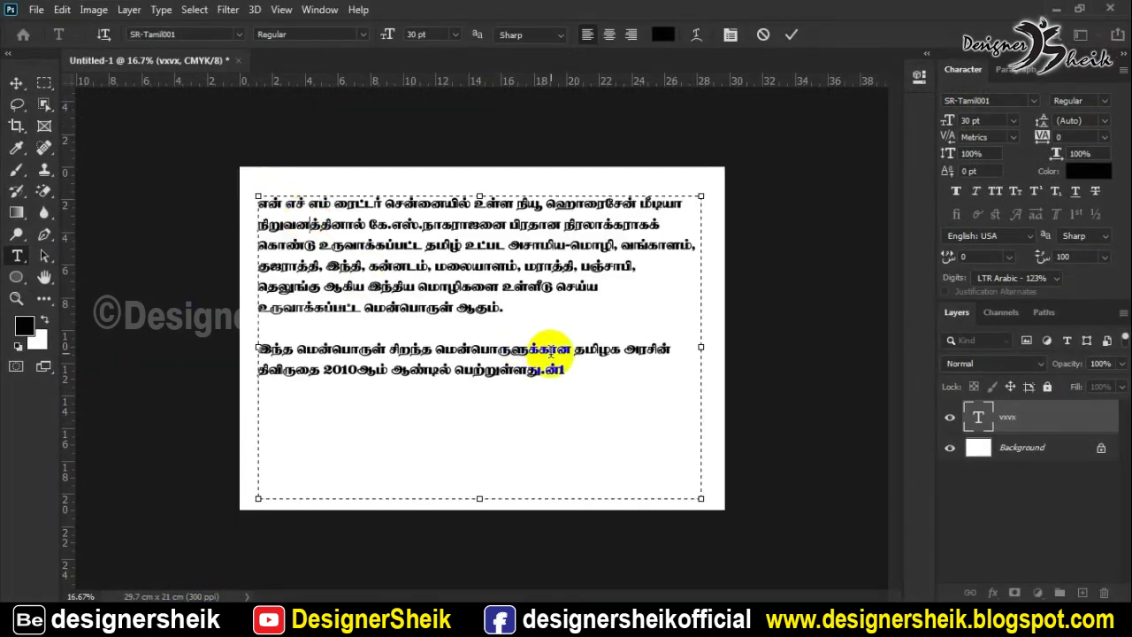
drag(566, 371, 258, 201)
click(259, 200)
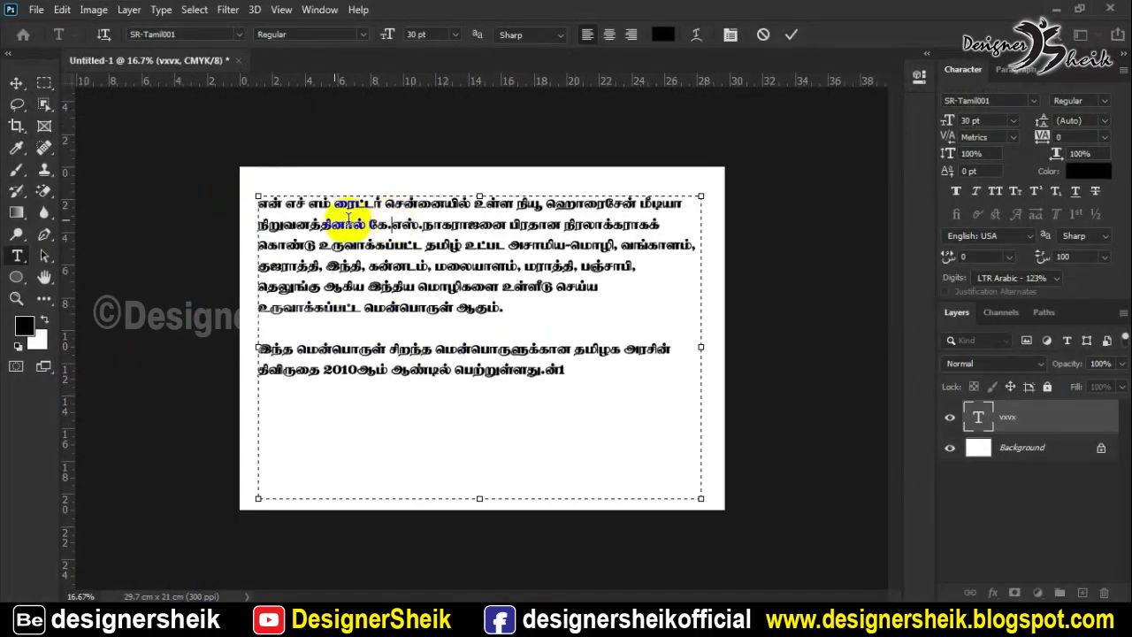
click(16, 82)
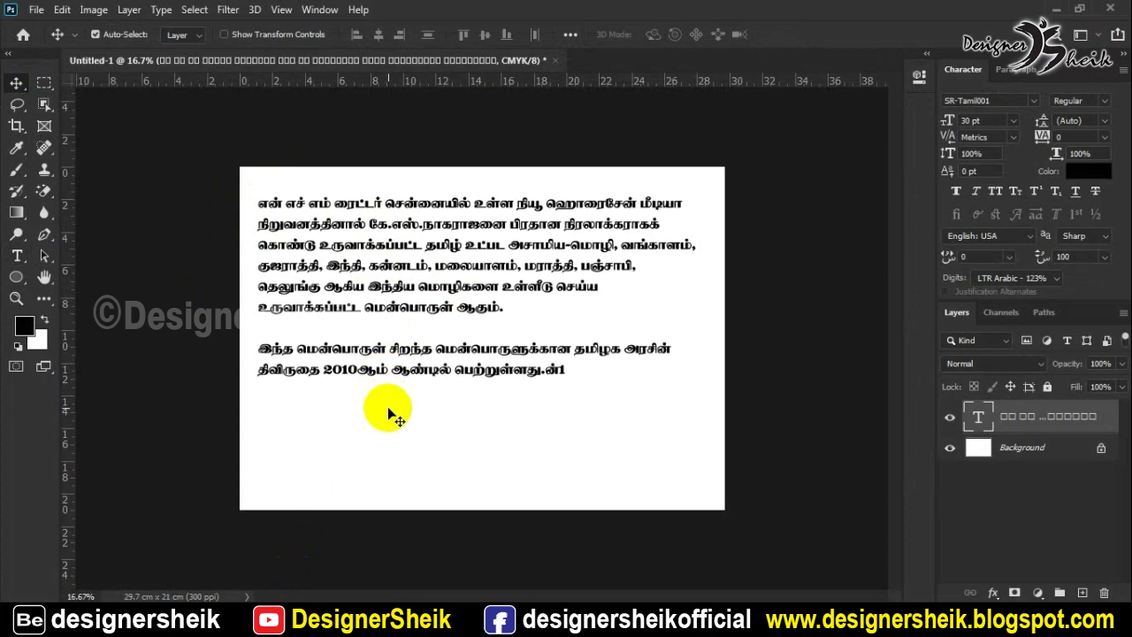
Reopen the Photoshop text layer for editing and copy all of its SR-Tamil text
double_click(402, 354)
click(305, 348)
drag(564, 367, 259, 347)
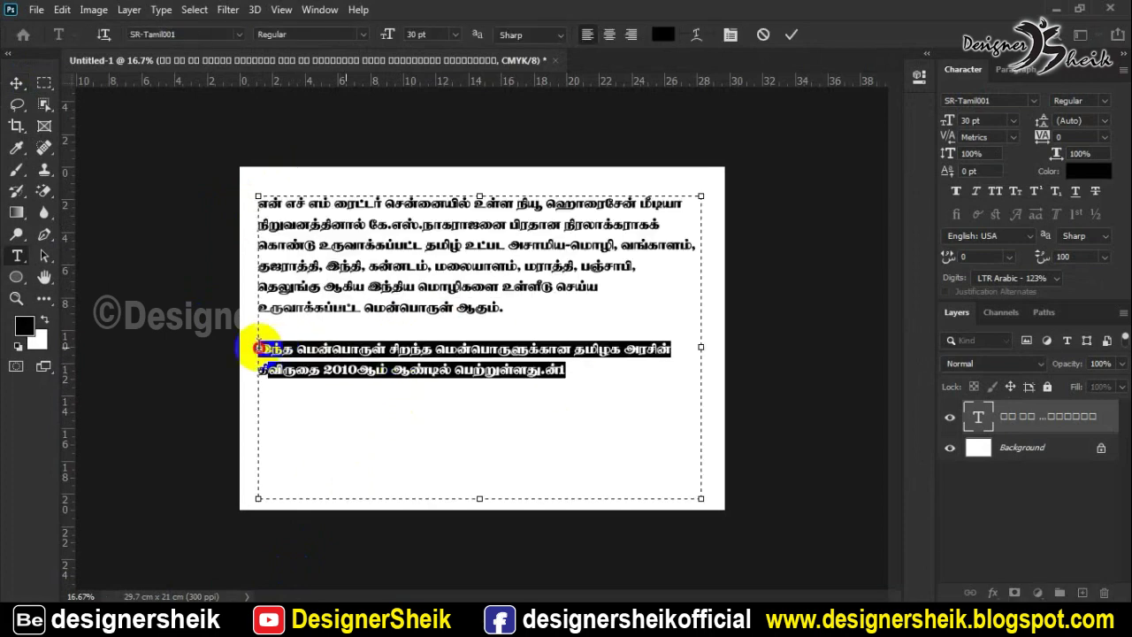
drag(566, 370, 226, 347)
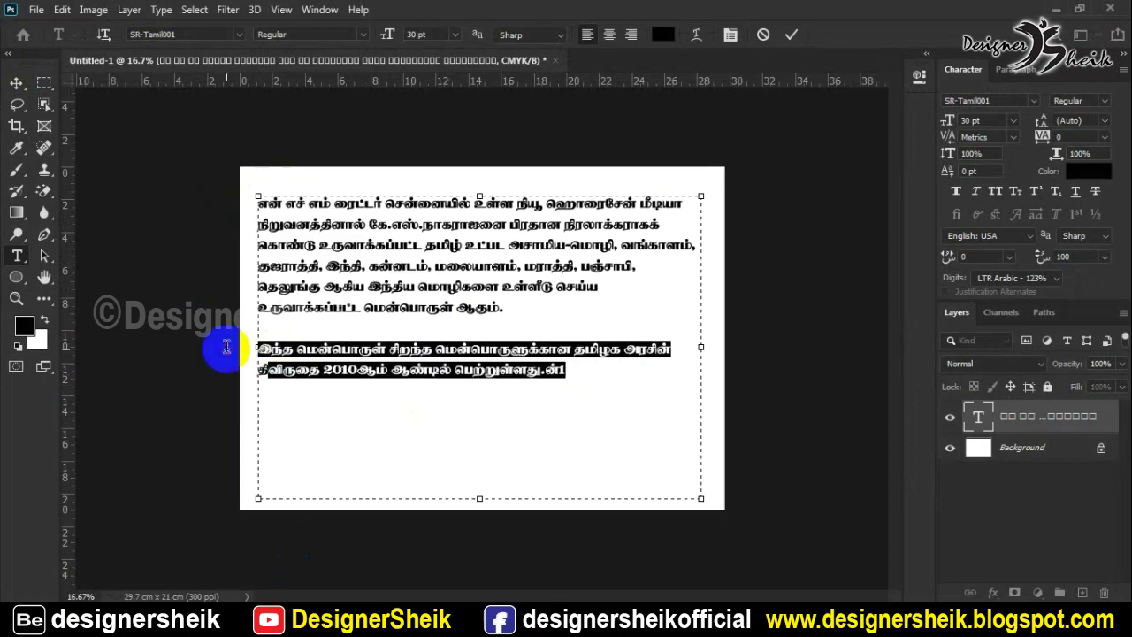
click(455, 366)
drag(586, 374, 244, 201)
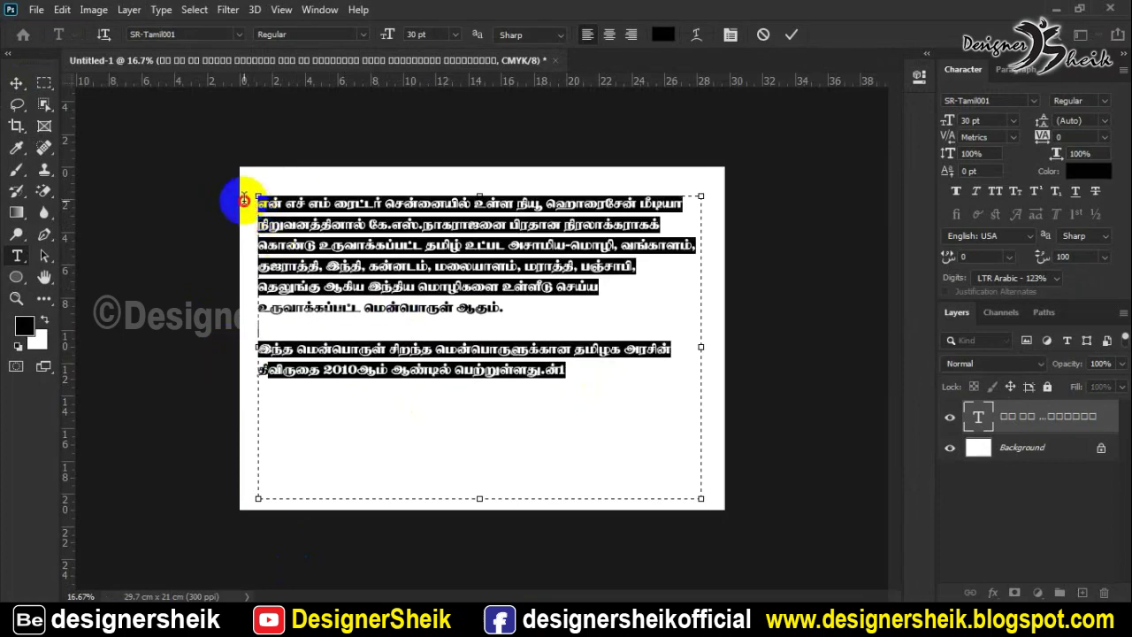
click(380, 296)
key(ctrl+a)
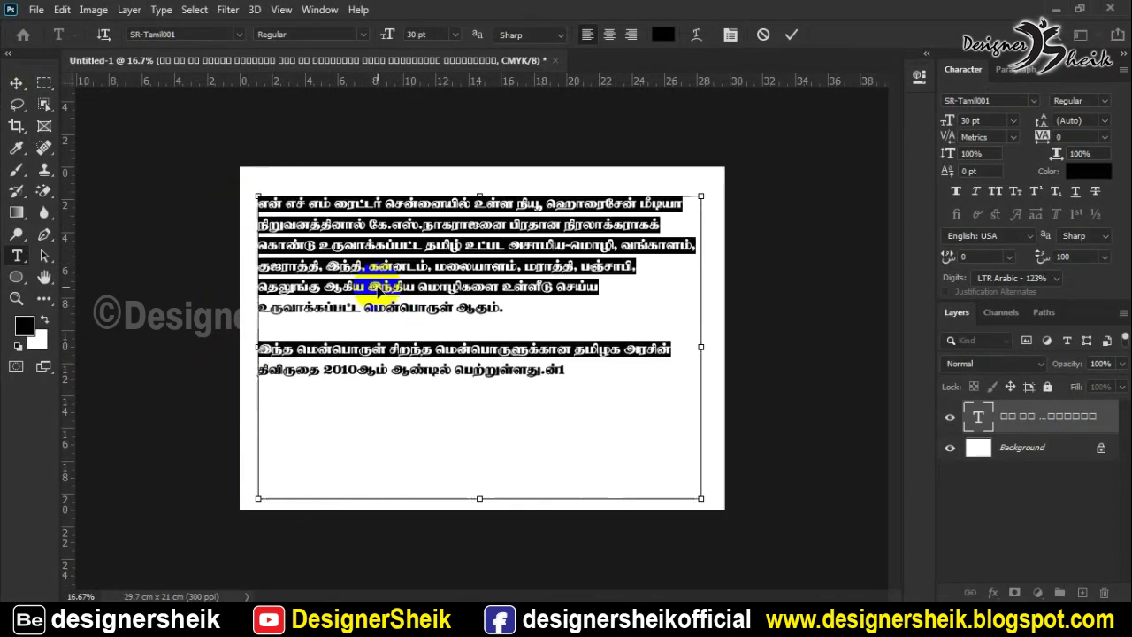
Switch to NHM Converter and replace all of its text with the text copied from Photoshop
click(124, 619)
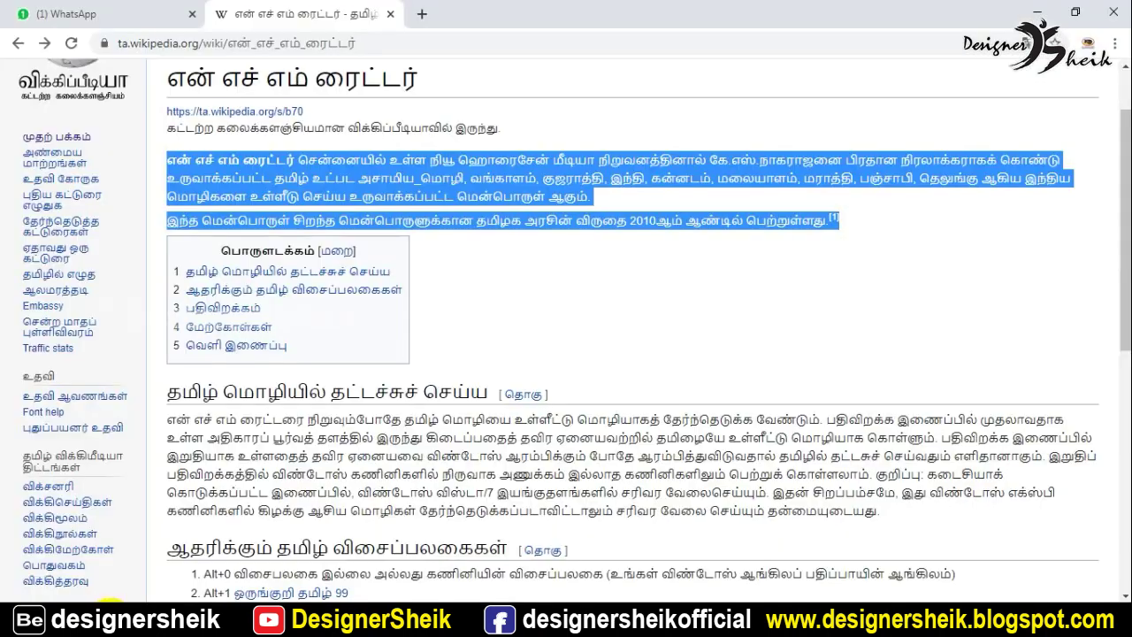
click(237, 598)
click(351, 235)
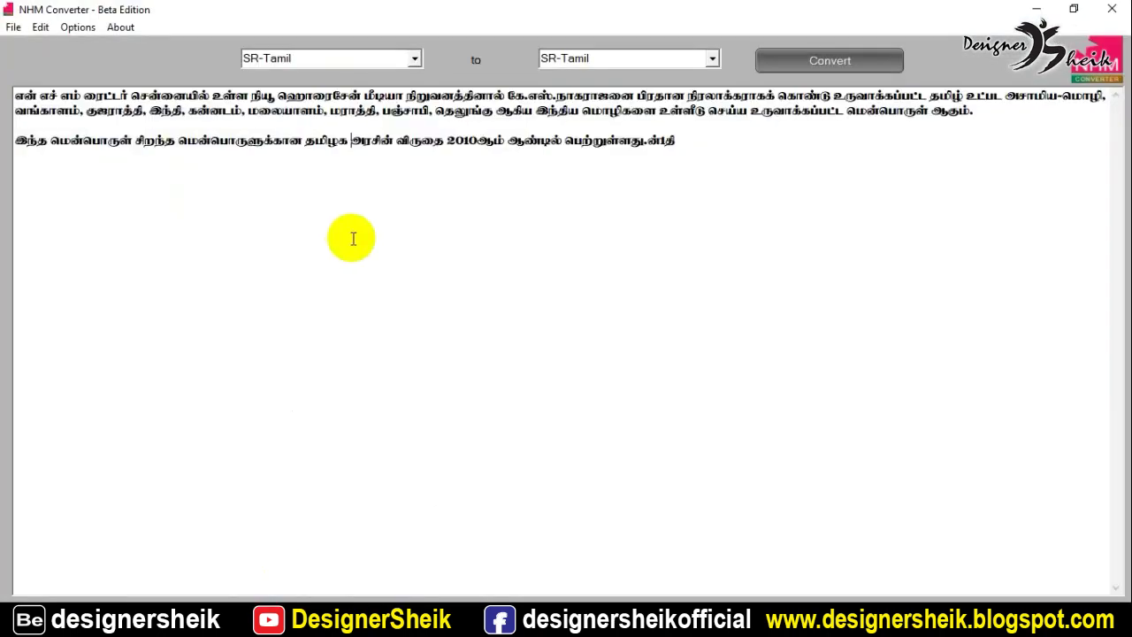
key(ctrl+a)
key(ctrl+v)
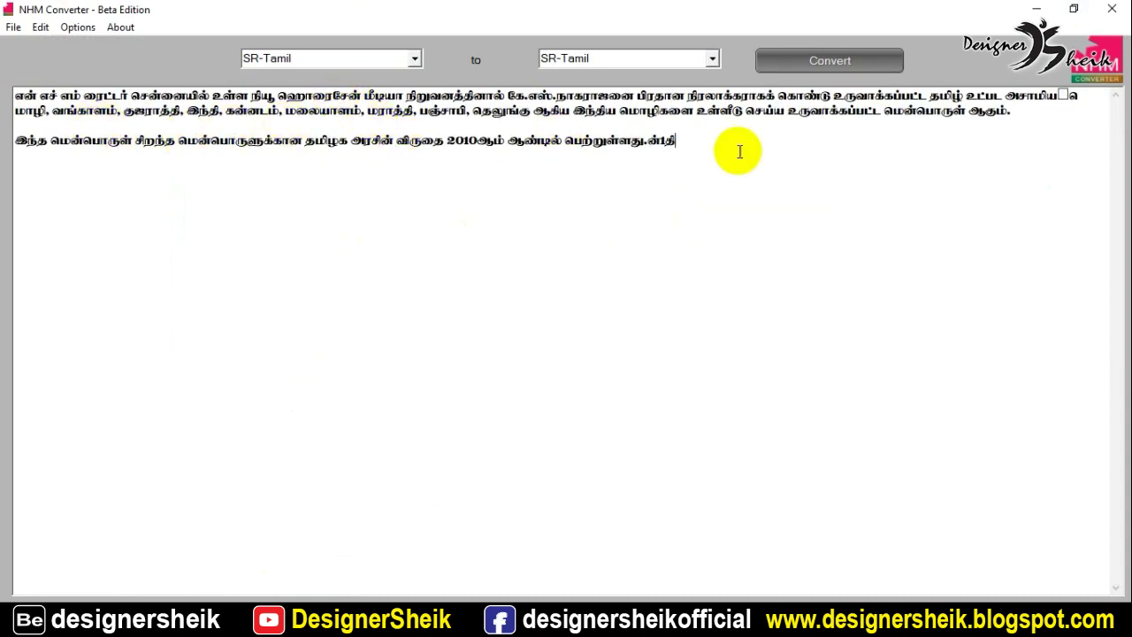
Try to convert the pasted Photoshop text from SR-Tamil to Unicode
click(712, 58)
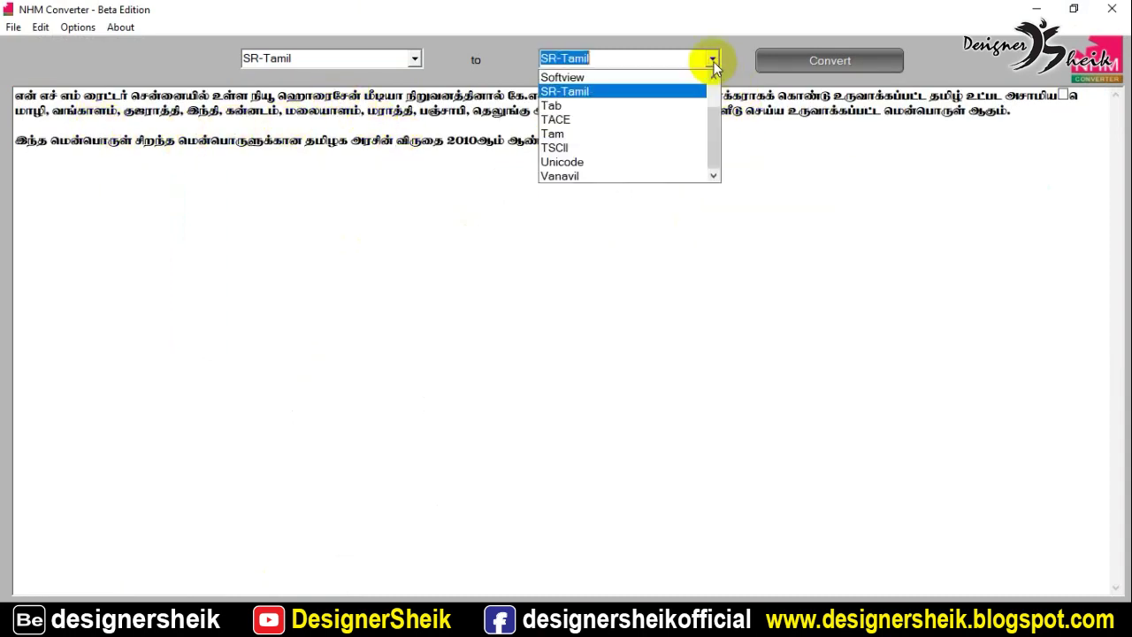
click(606, 164)
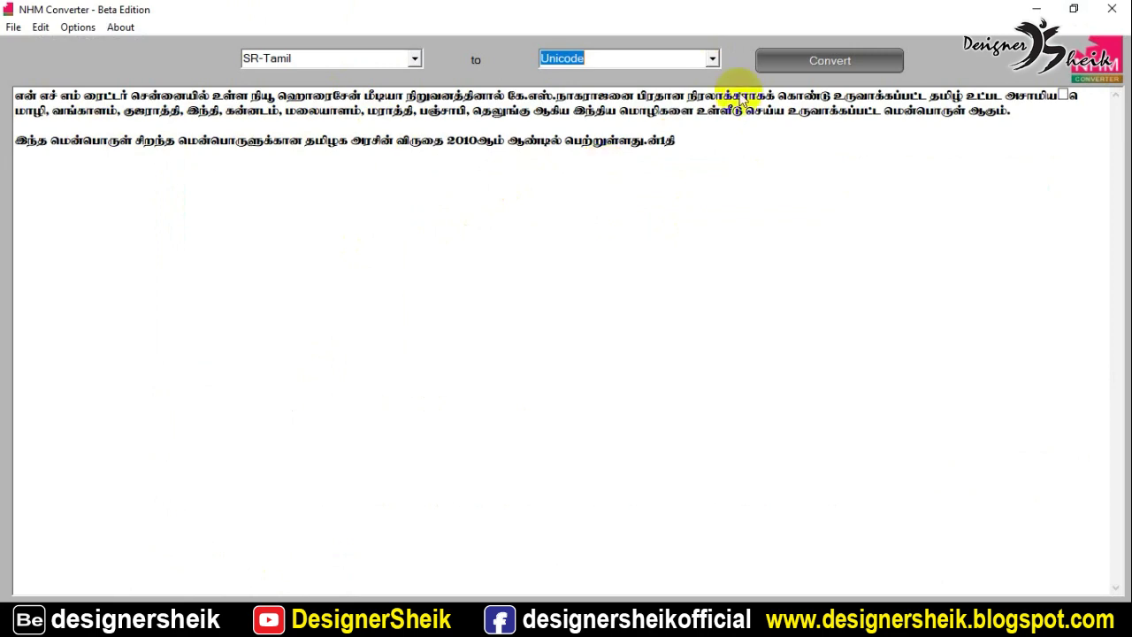
click(824, 67)
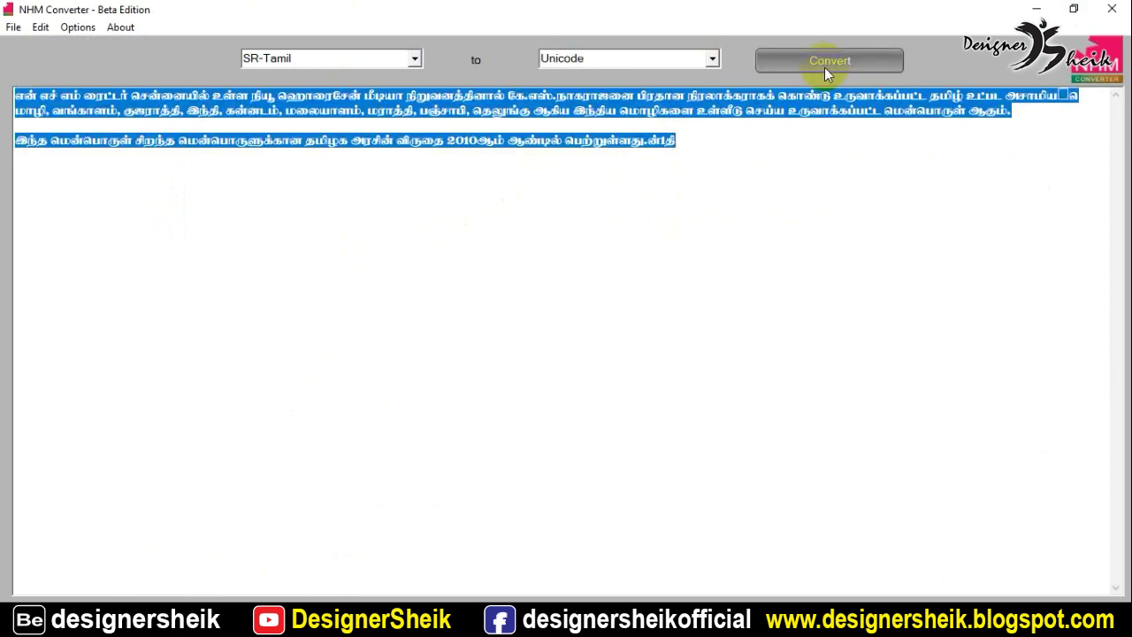
click(705, 164)
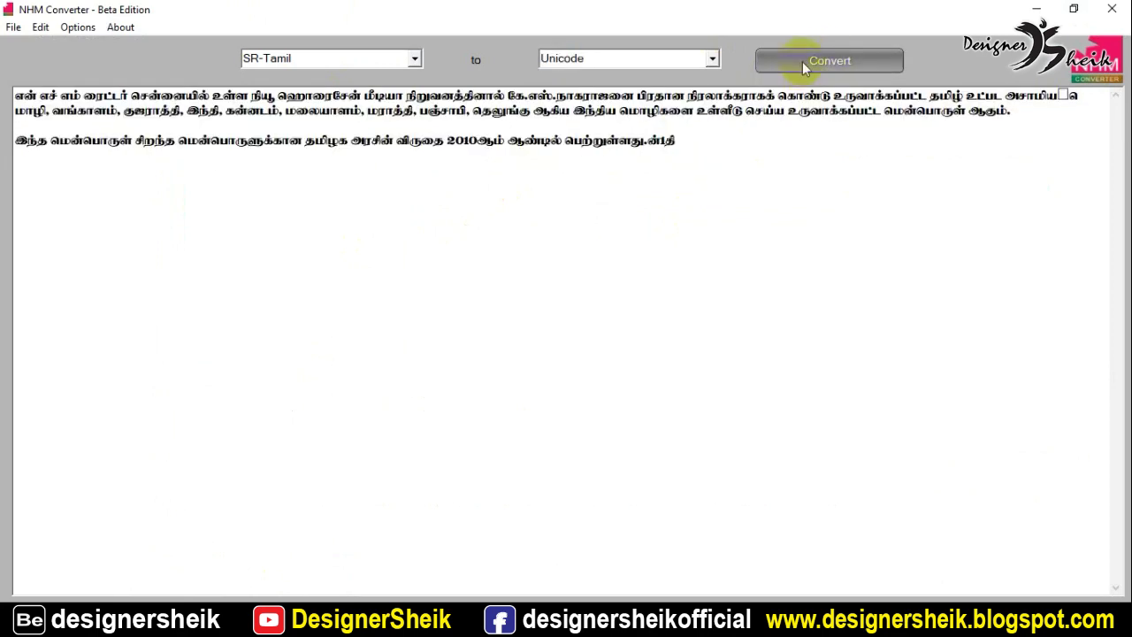
click(802, 61)
click(733, 149)
click(711, 59)
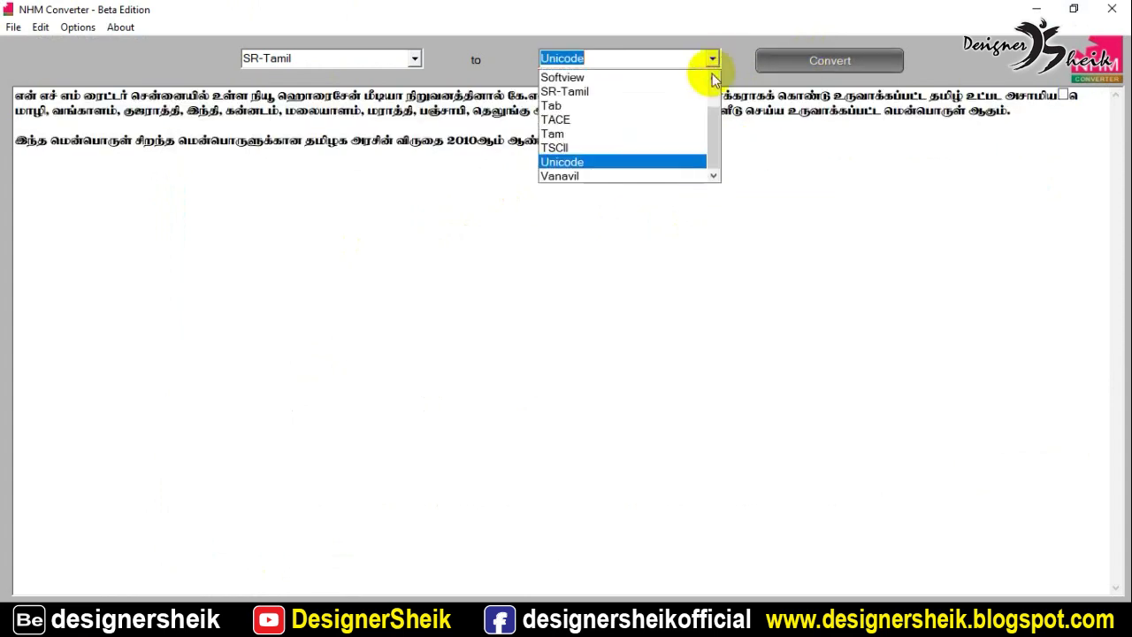
click(610, 161)
click(802, 63)
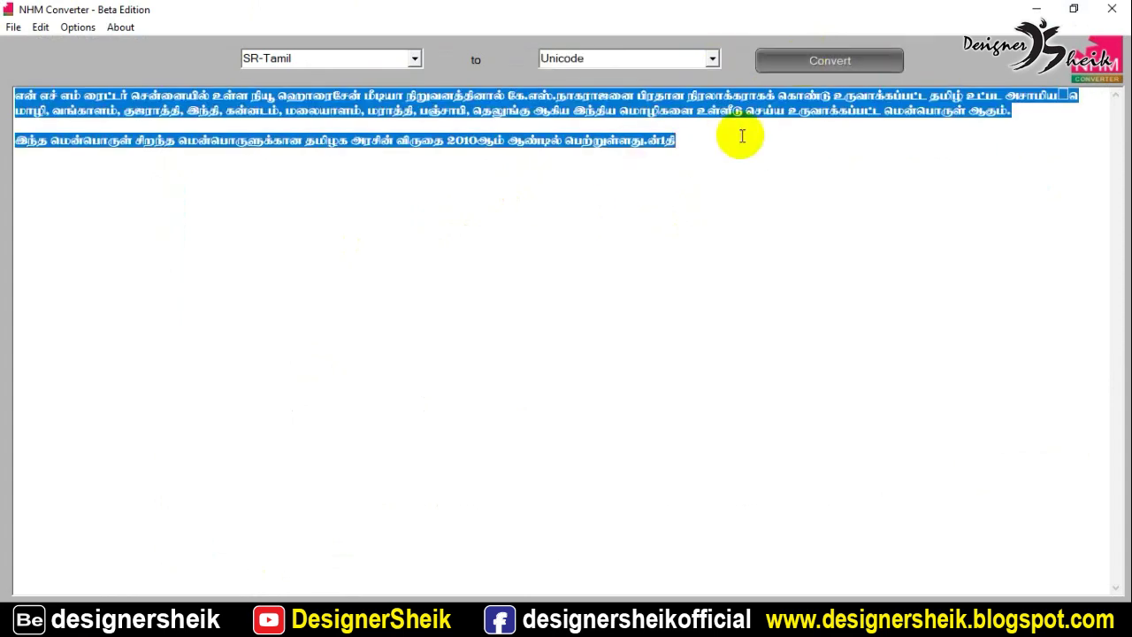
click(712, 155)
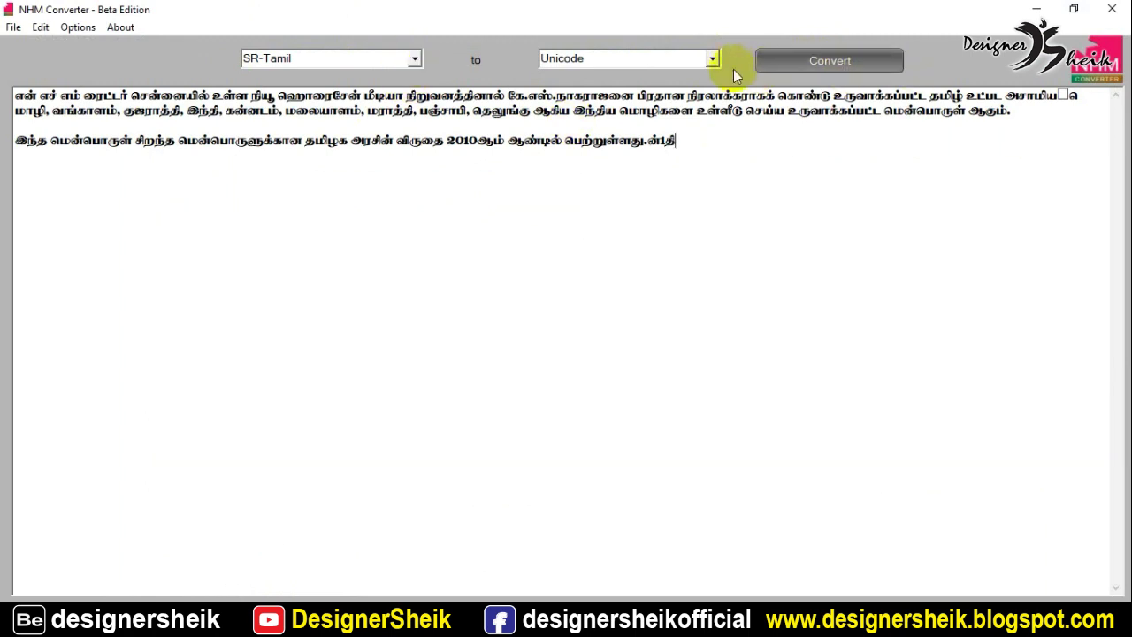
Clear the converter's text and paste in the Unicode Tamil paragraphs from the Wikipedia page
drag(710, 157, 3, 84)
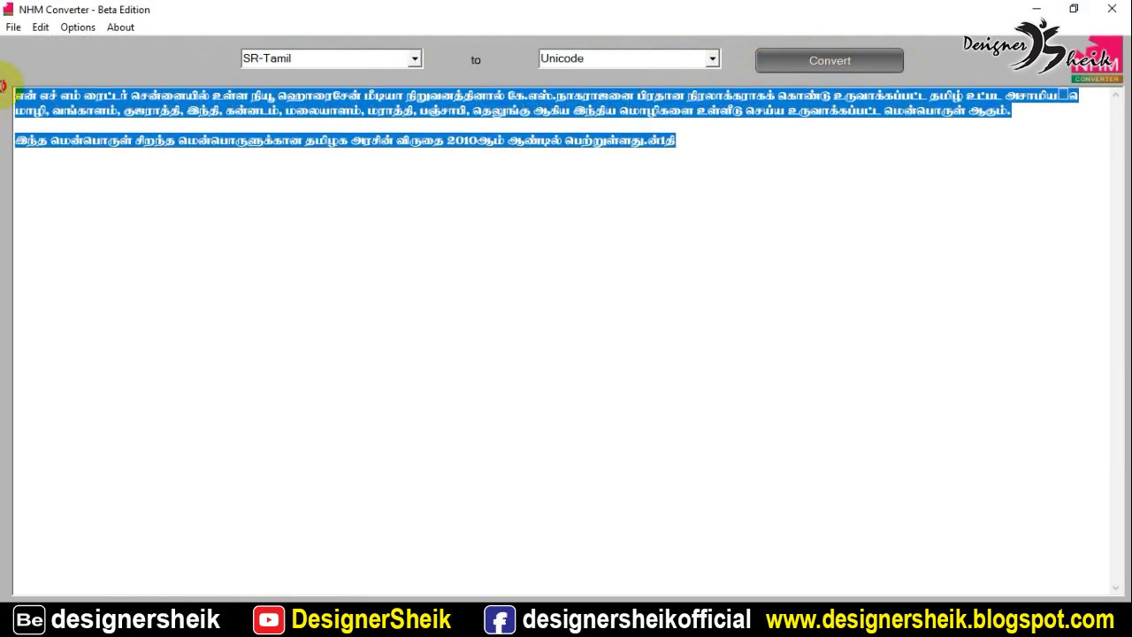
key(Delete)
click(123, 619)
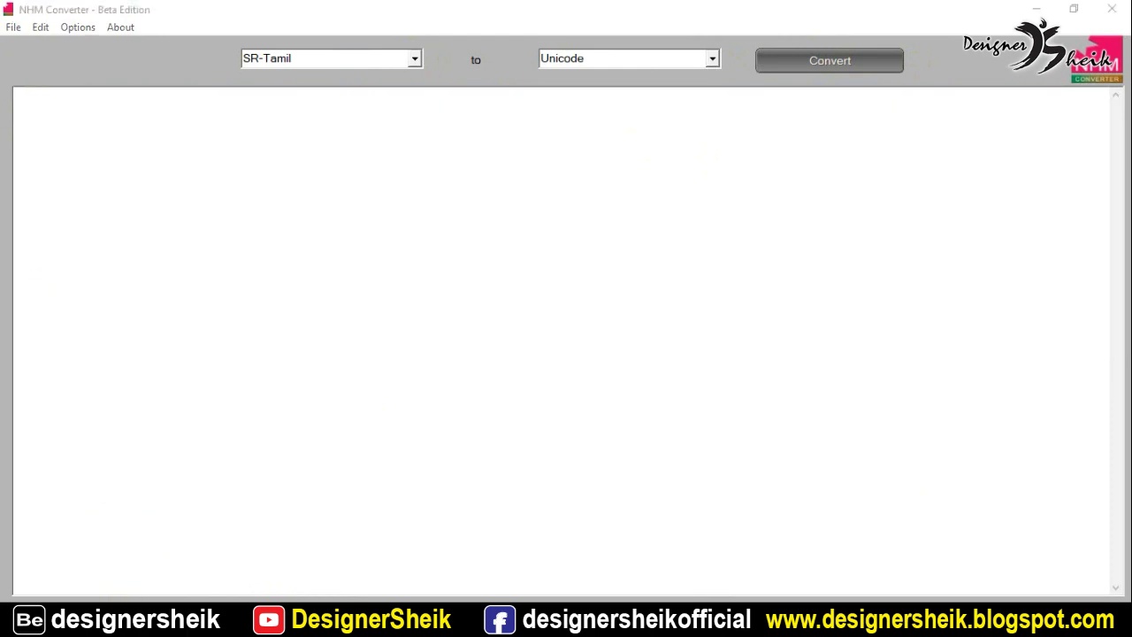
key(alt+Tab)
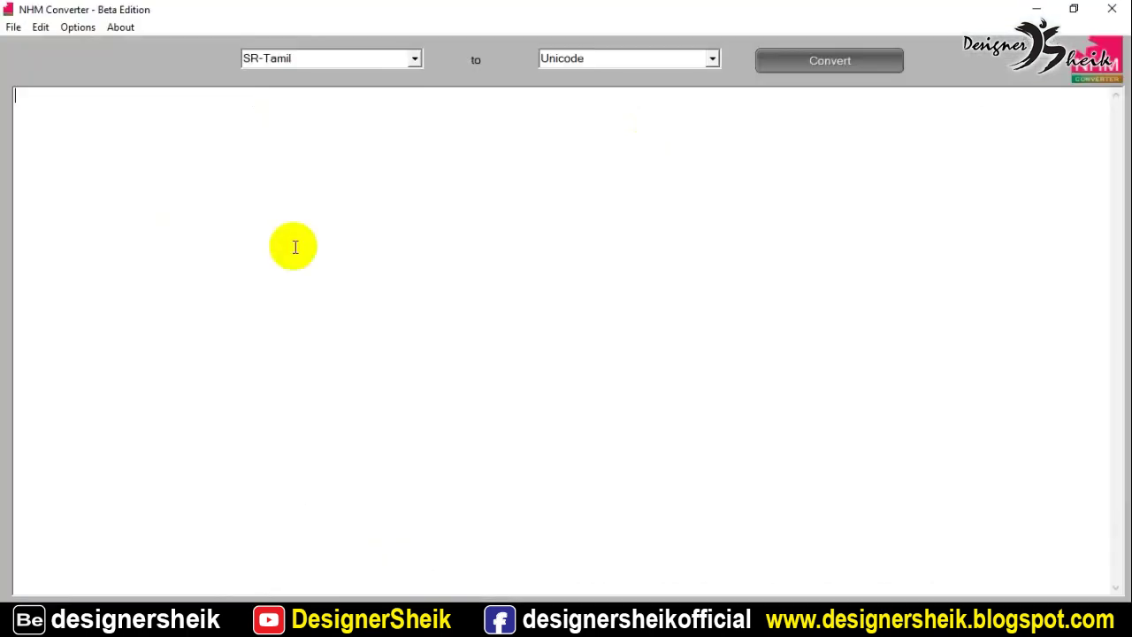
key(ctrl+v)
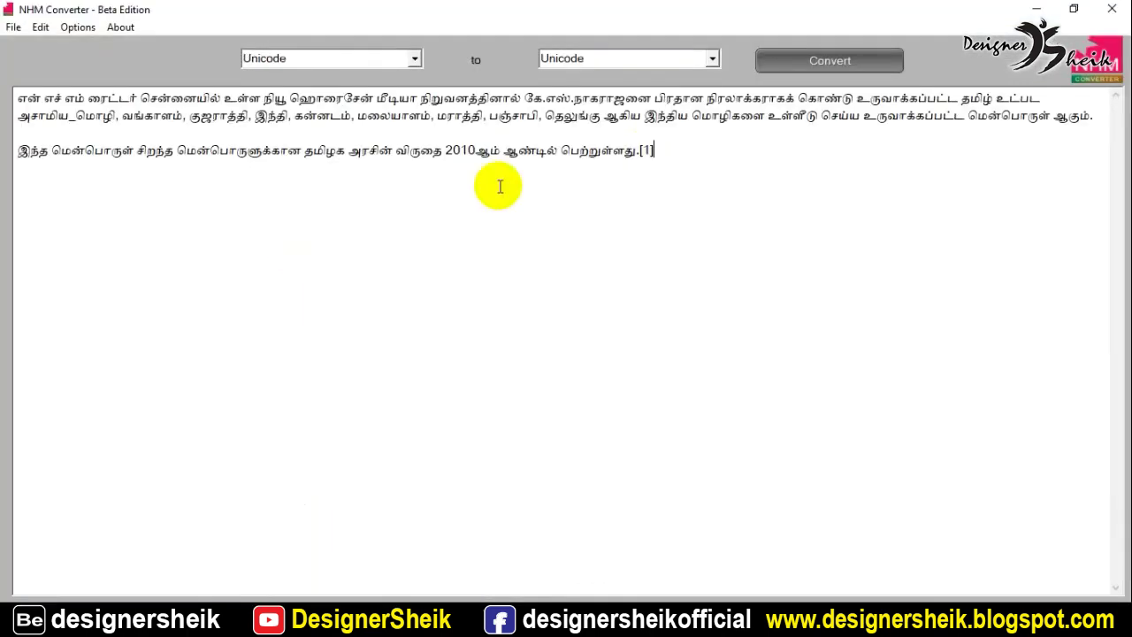
Convert the Wikipedia paragraphs from Unicode to SR-Tamil, choosing SR-Tamil instead of Tab as the target encoding
click(712, 58)
click(574, 105)
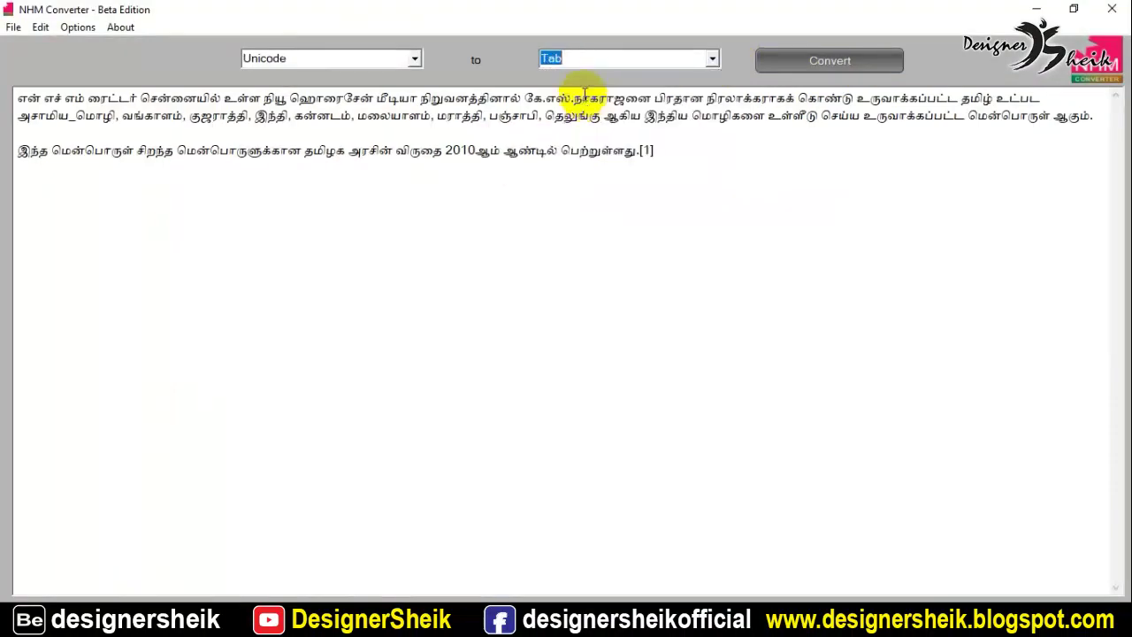
click(707, 58)
click(646, 92)
click(777, 60)
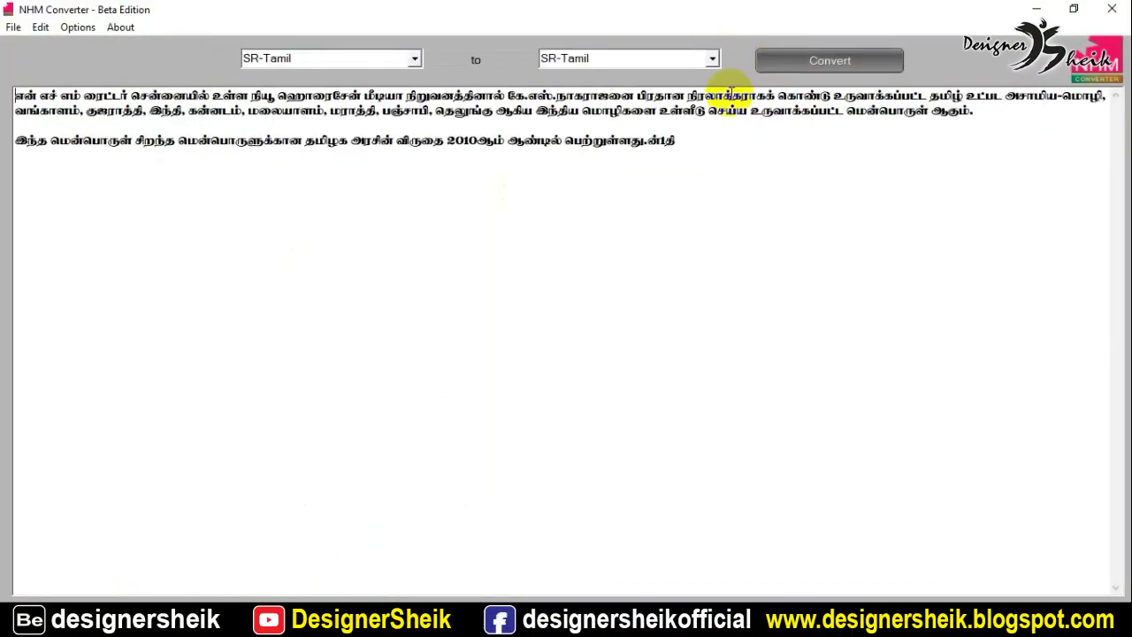
Convert the SR-Tamil paragraphs back to Unicode
click(711, 58)
click(658, 162)
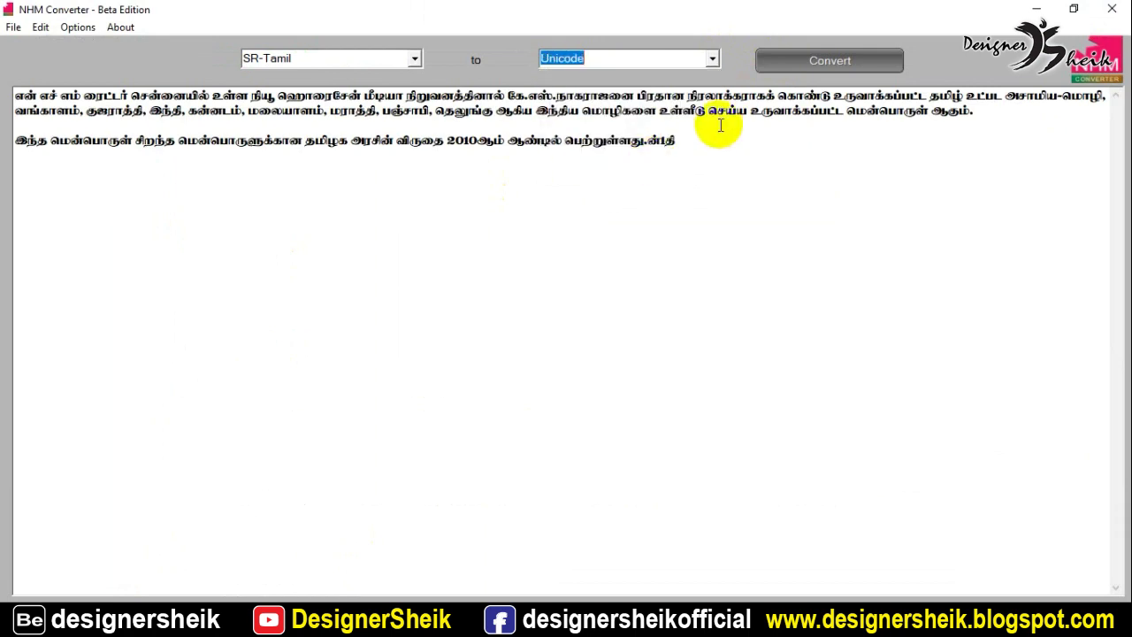
click(804, 62)
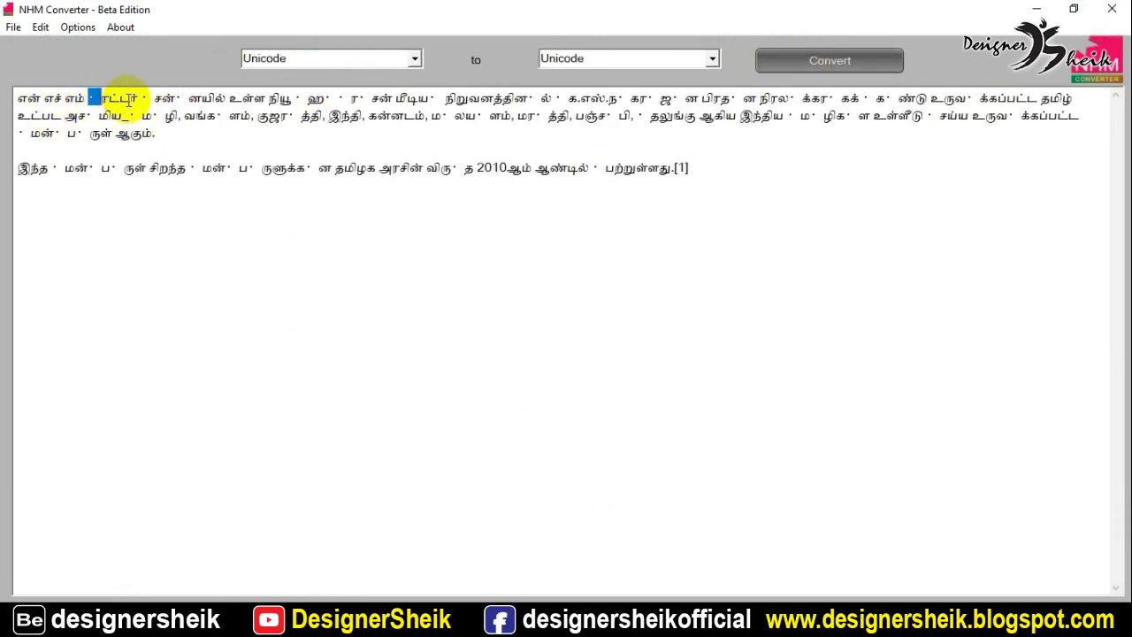
Check the vowel signs and the closing reference mark in the reconverted Unicode text, and delete all the text
double_click(146, 98)
double_click(339, 99)
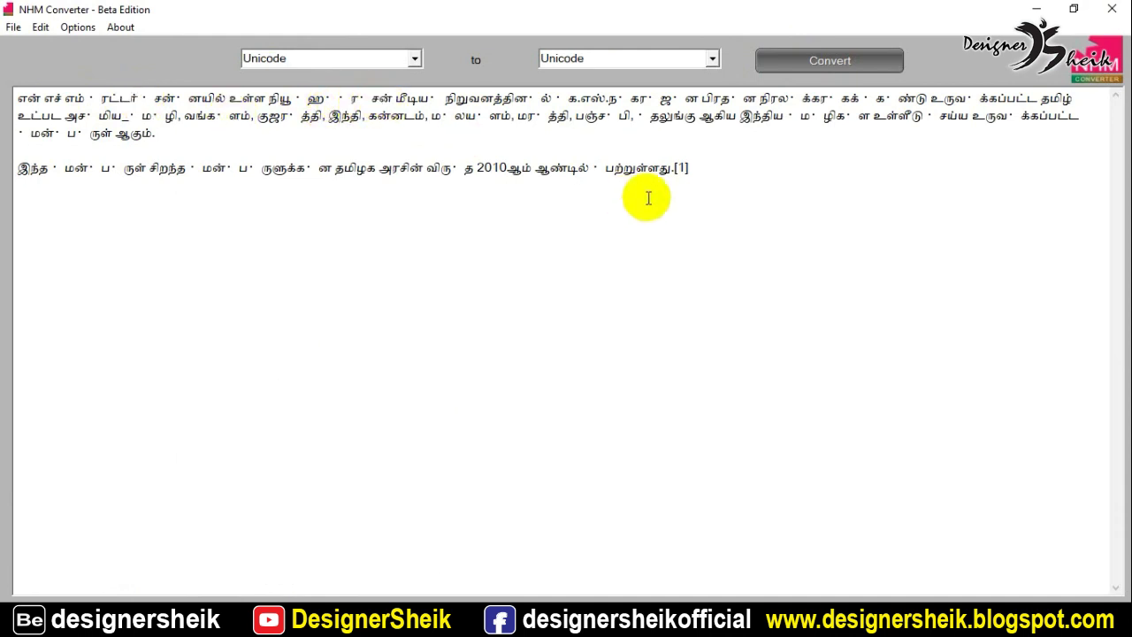
double_click(677, 167)
click(721, 190)
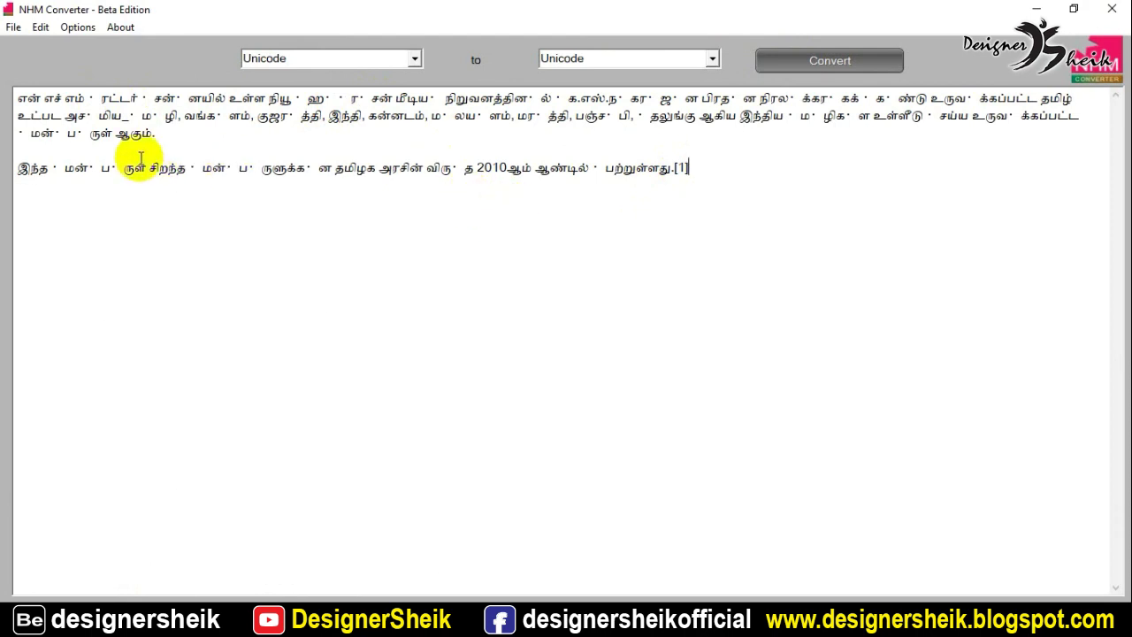
drag(18, 97, 752, 170)
key(Delete)
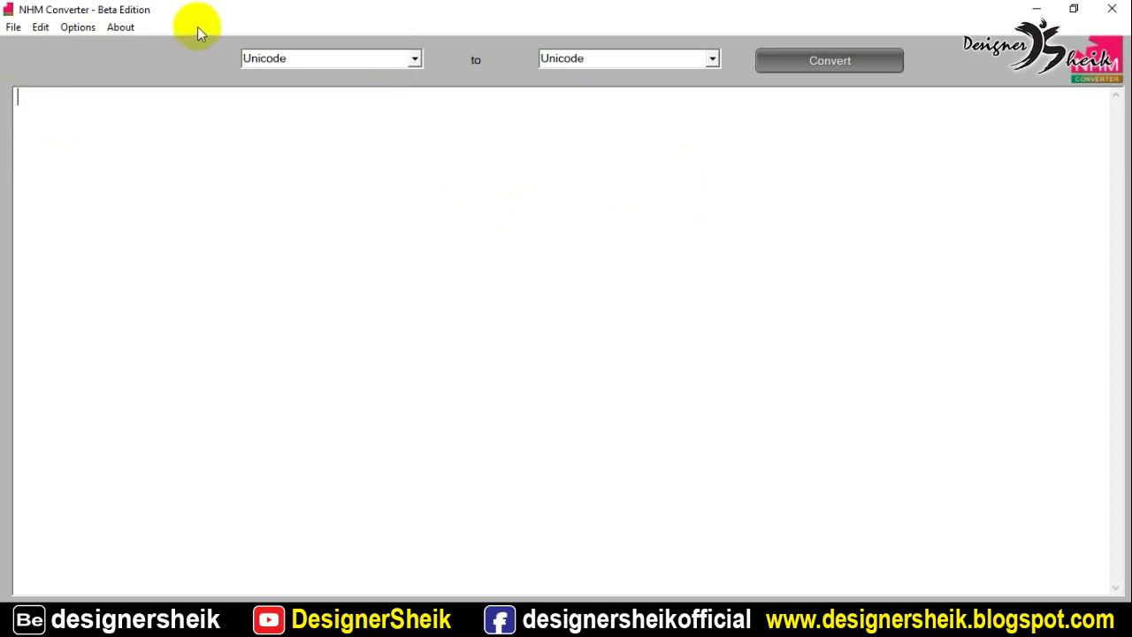
Switch to File Explorer and locate the SR-Tamil XML file in the NHM Final > SR-Tamil > SR Tamil NHM Converter folder
click(78, 27)
click(262, 212)
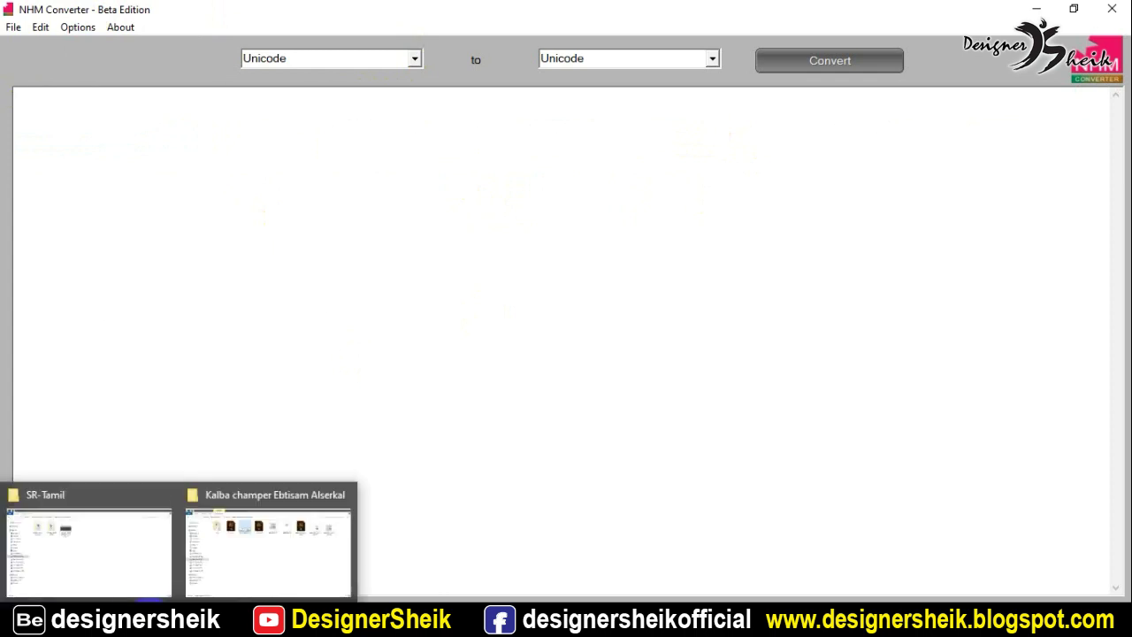
click(139, 575)
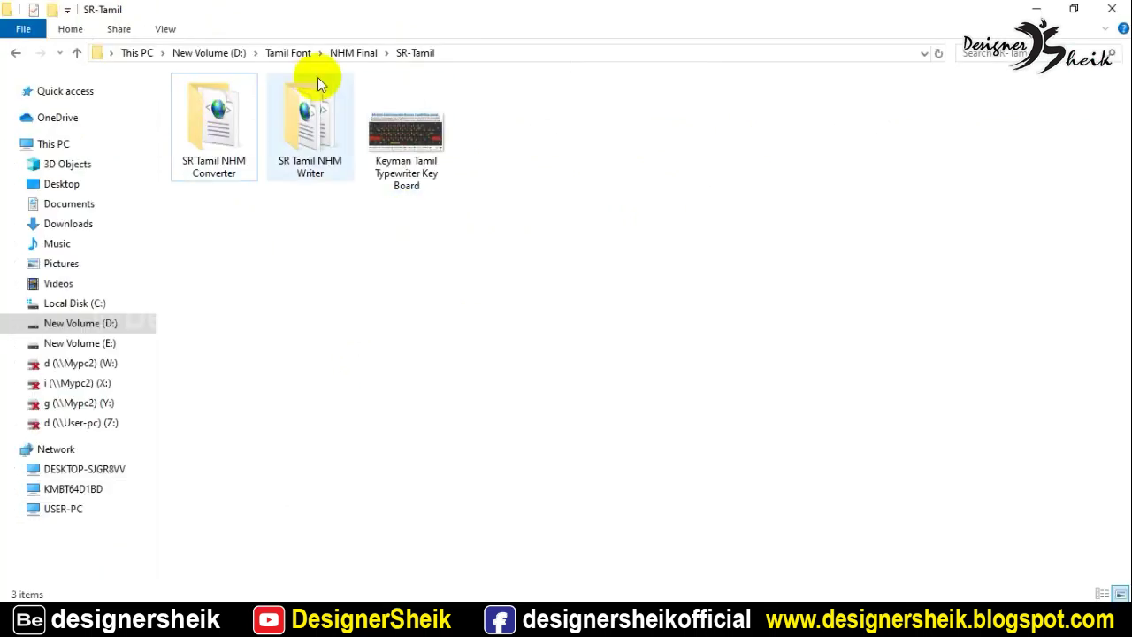
click(352, 52)
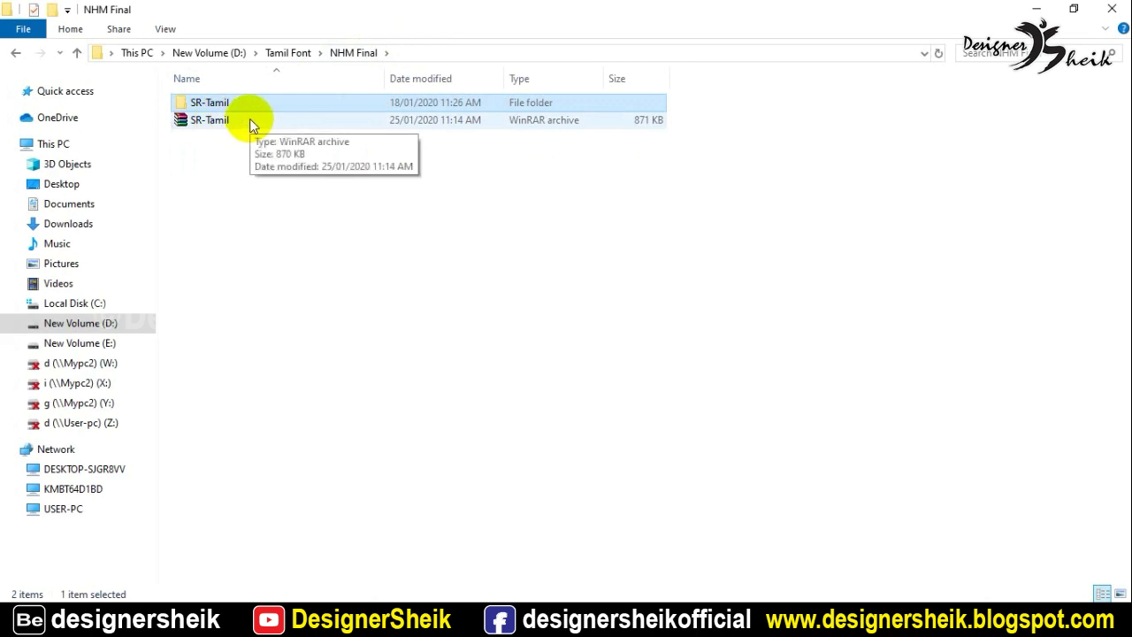
click(249, 122)
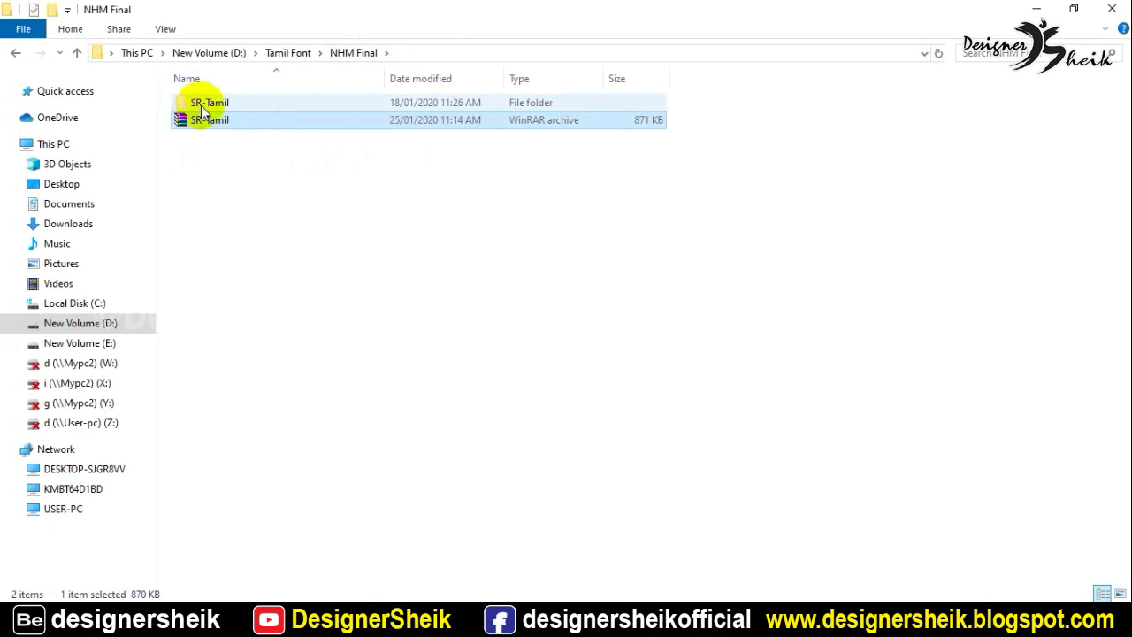
double_click(211, 103)
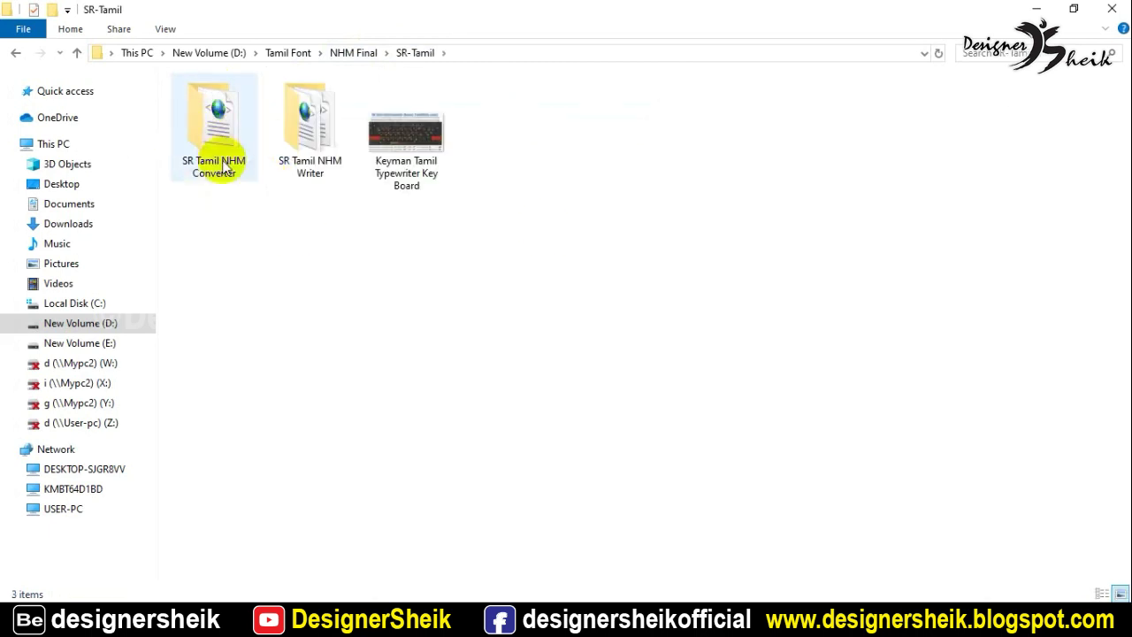
double_click(215, 132)
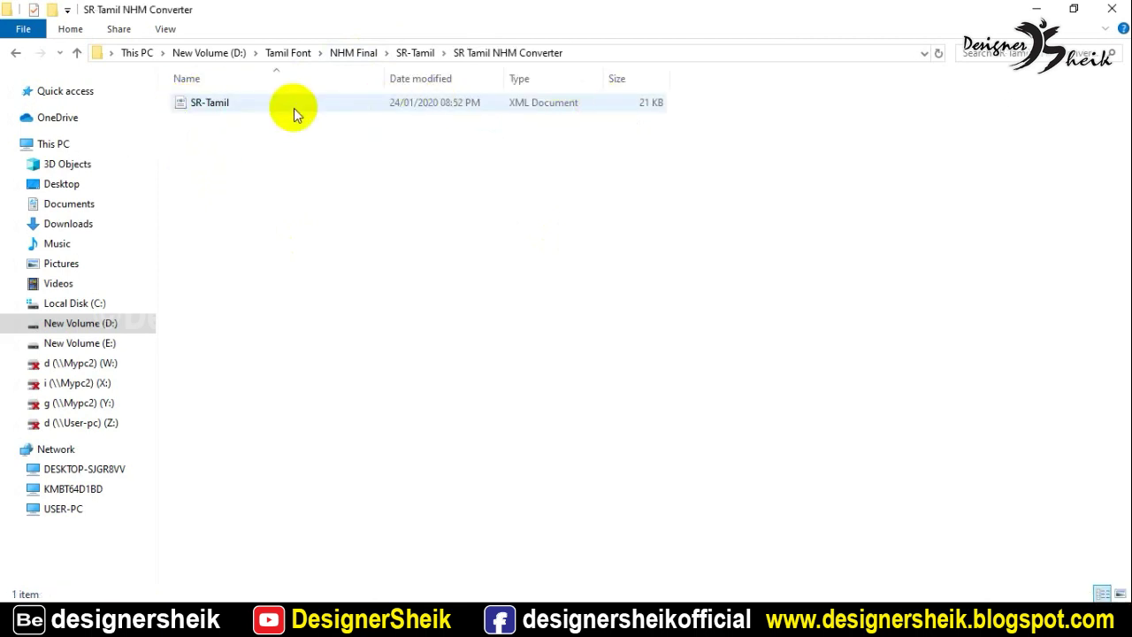
Return to NHM Converter and start importing an encoding definition from its settings
click(227, 623)
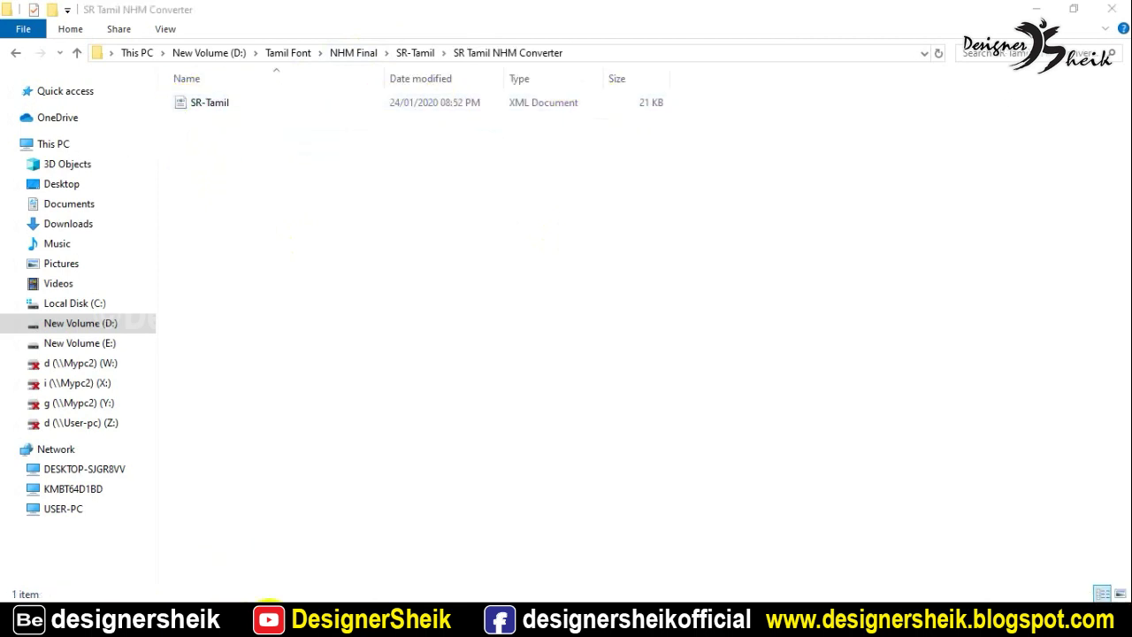
click(76, 27)
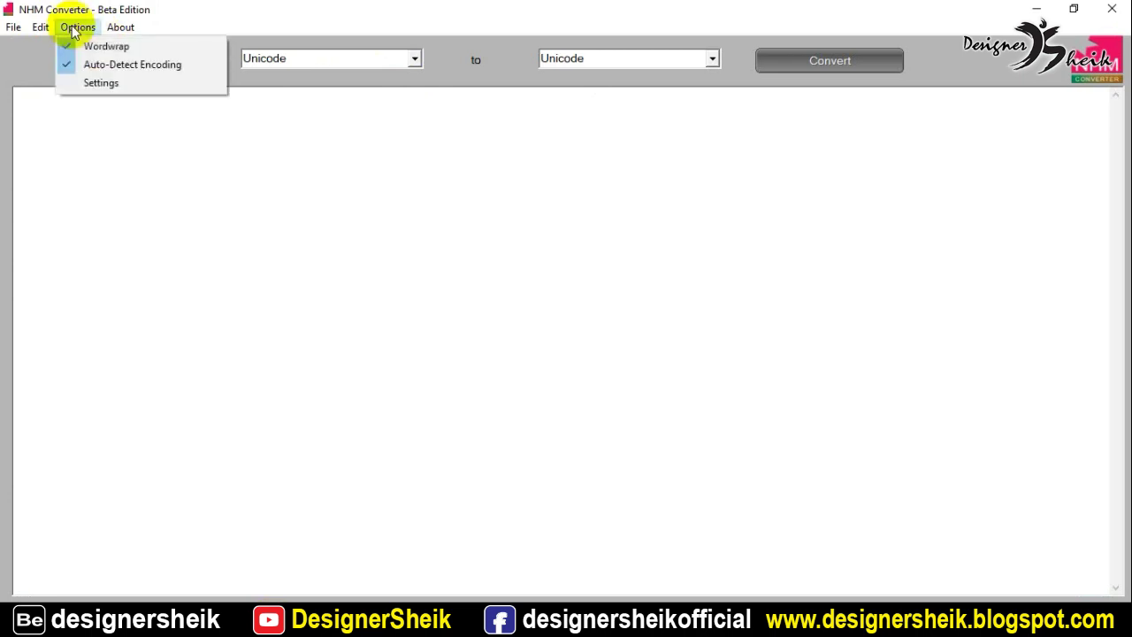
click(90, 82)
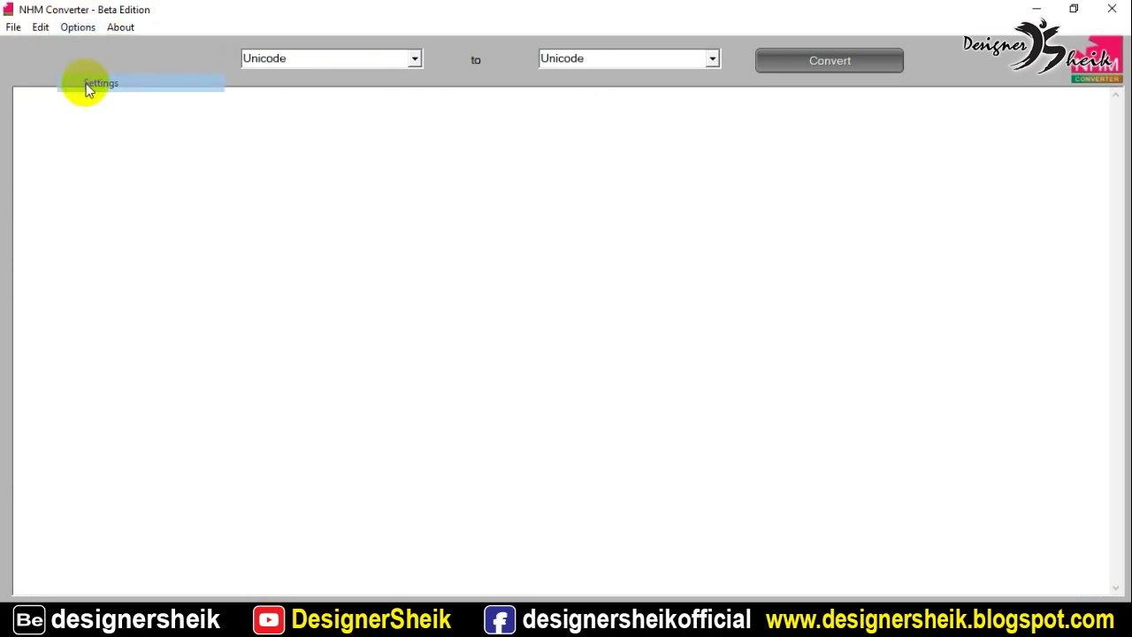
click(546, 412)
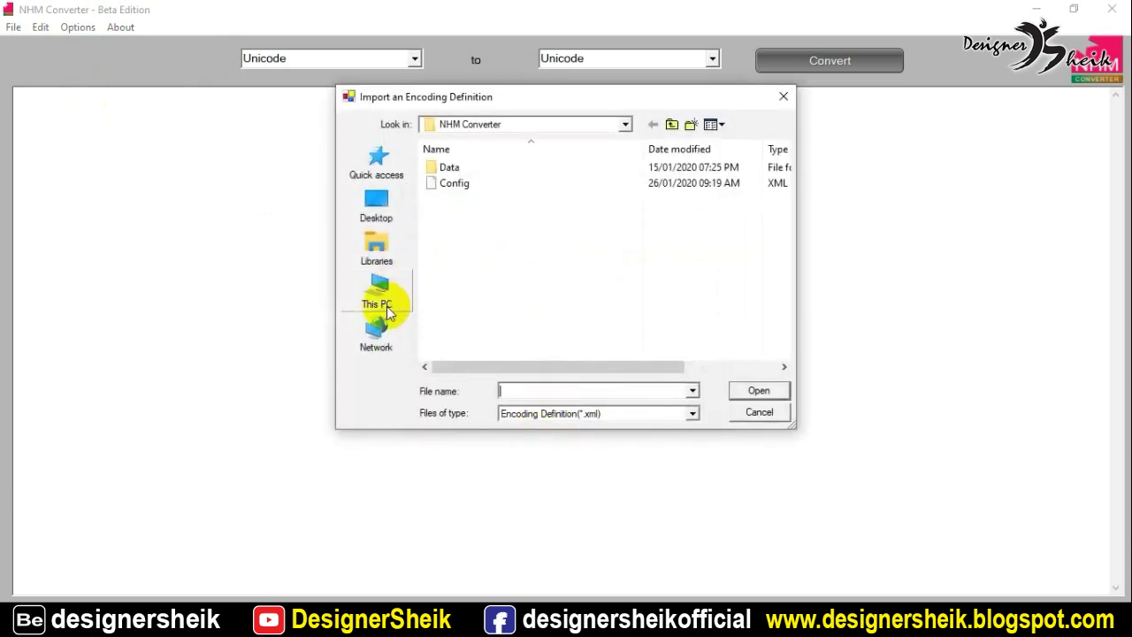
Import the SR-Tamil XML definition from D: > Tamil Font > NHM Final > SR-Tamil > SR Tamil NHM Converter, overwriting the existing one
click(385, 308)
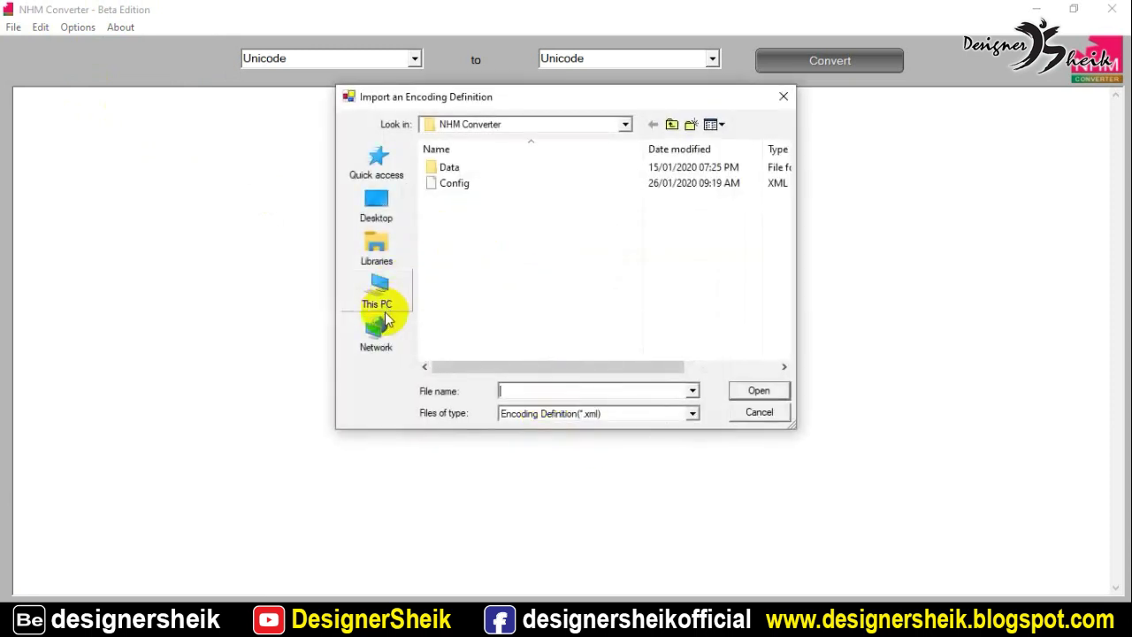
scroll(472, 277, down, 5)
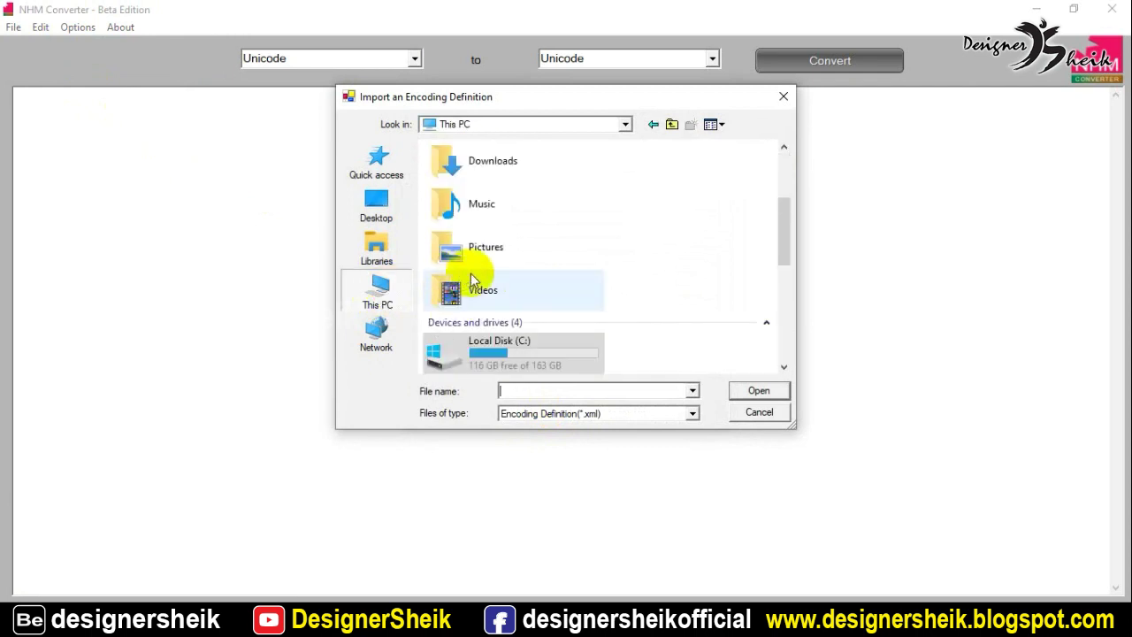
double_click(478, 292)
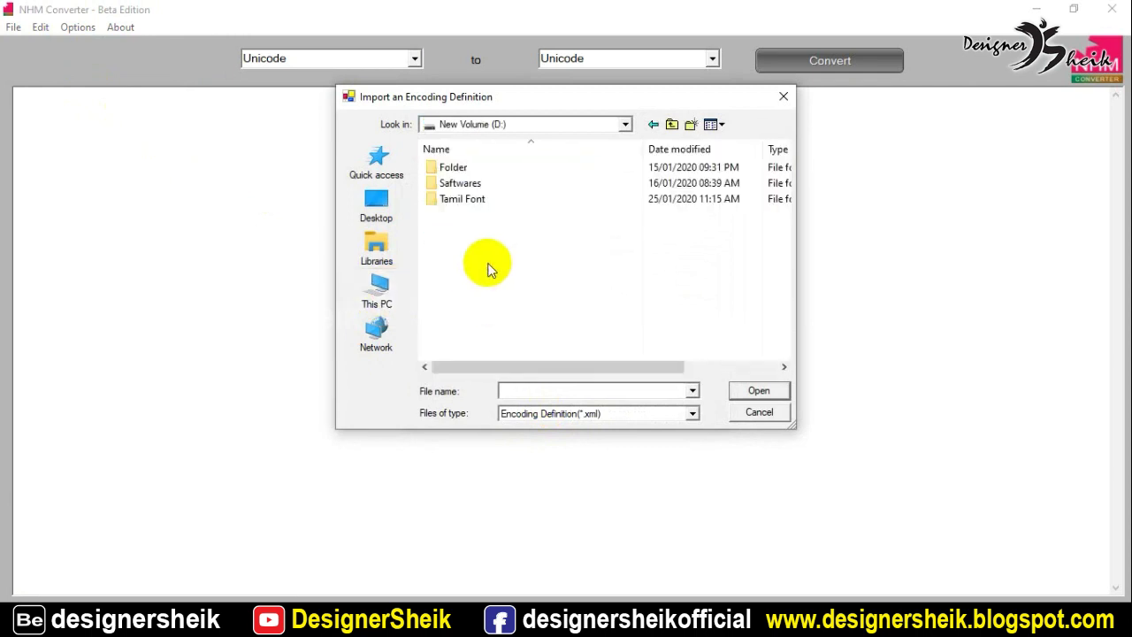
double_click(468, 196)
double_click(451, 231)
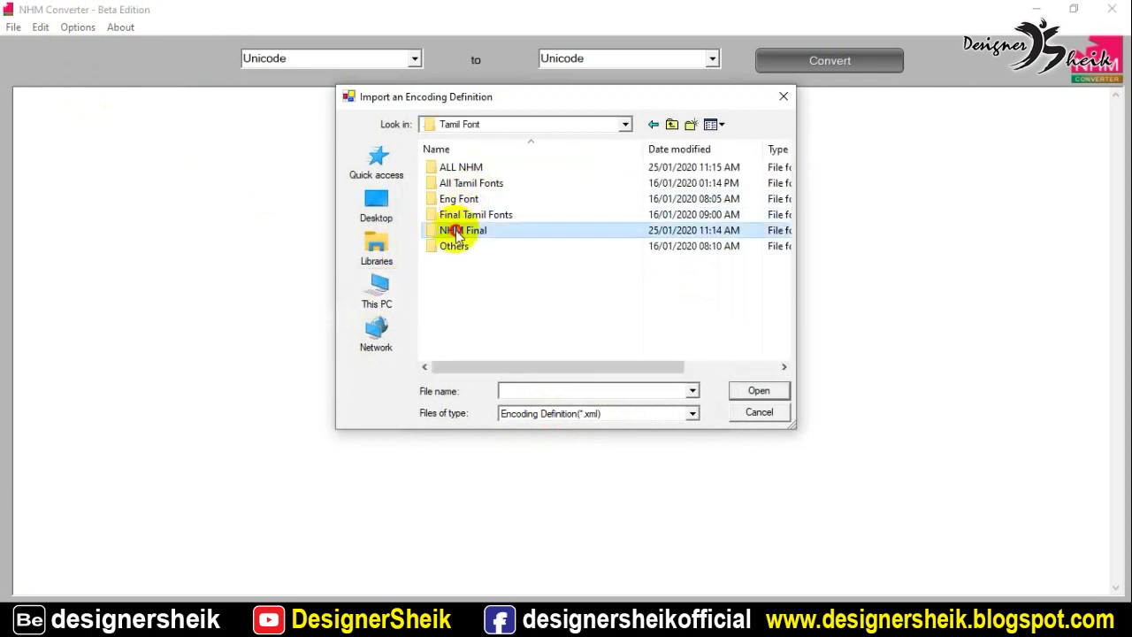
double_click(461, 169)
double_click(457, 169)
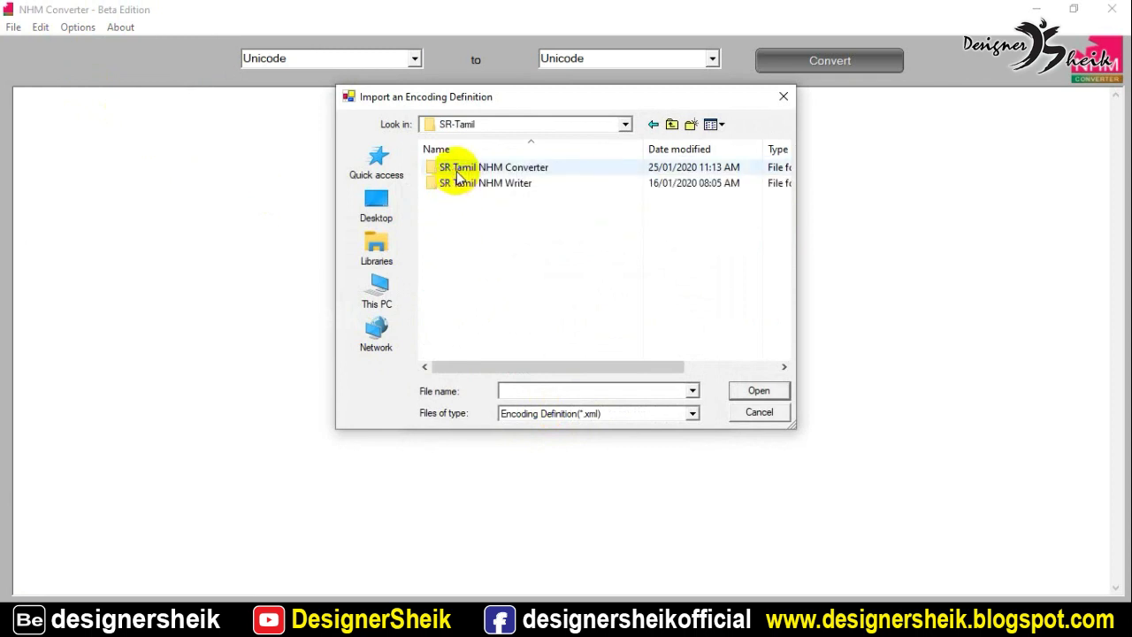
click(457, 171)
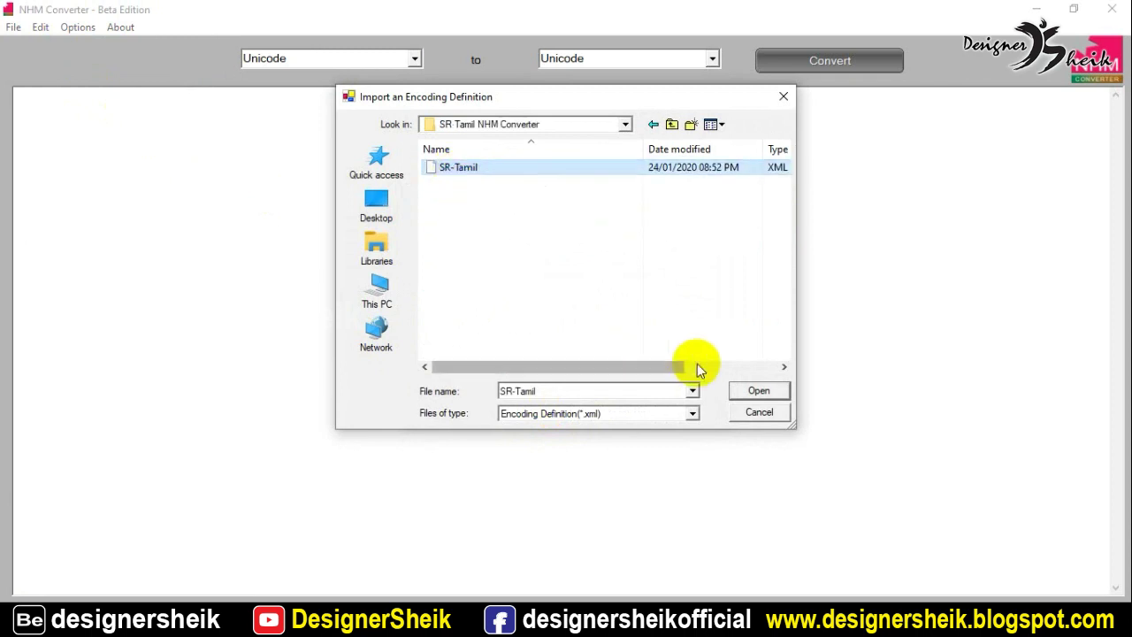
click(741, 390)
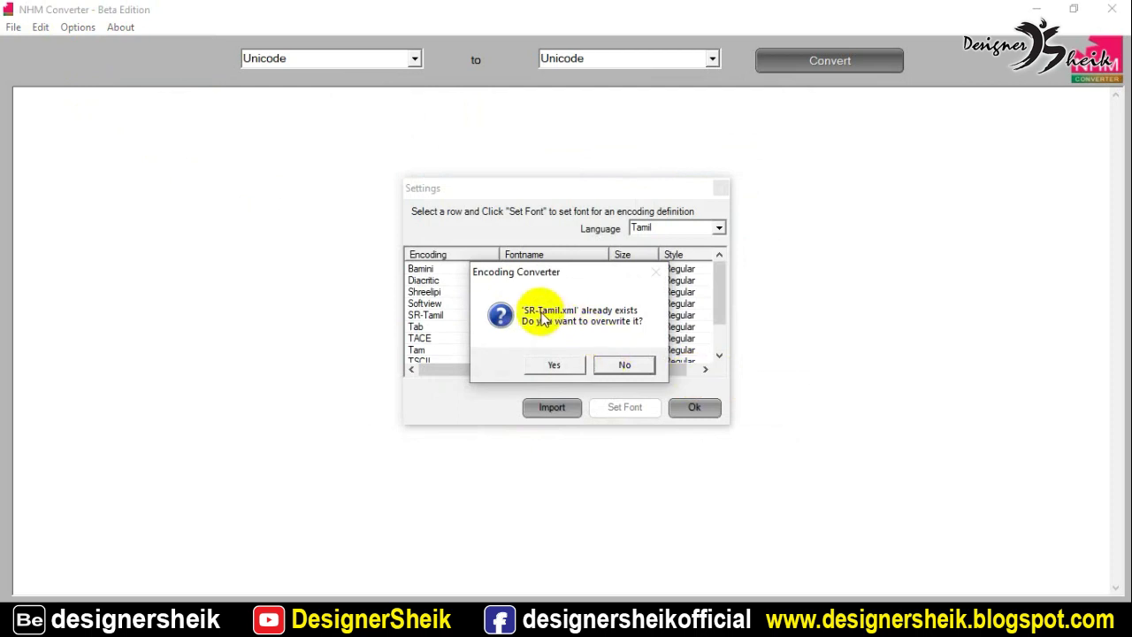
click(555, 365)
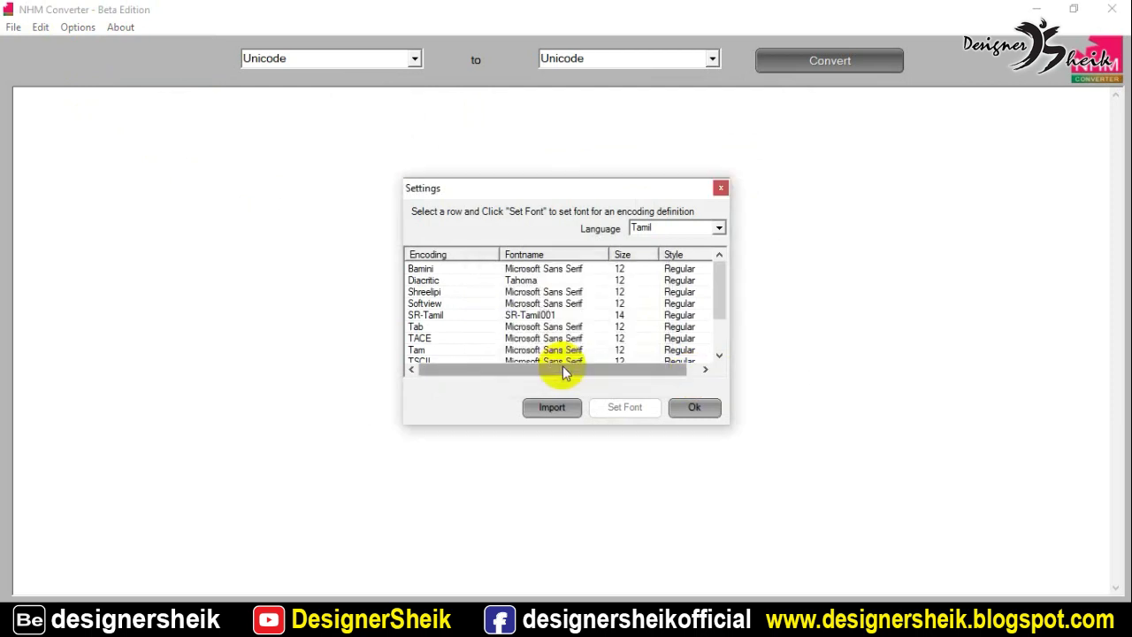
Set the font of the newly added SR-Tamil encoding at the end of the list to SR-Tamil001, Regular, size 14
click(528, 315)
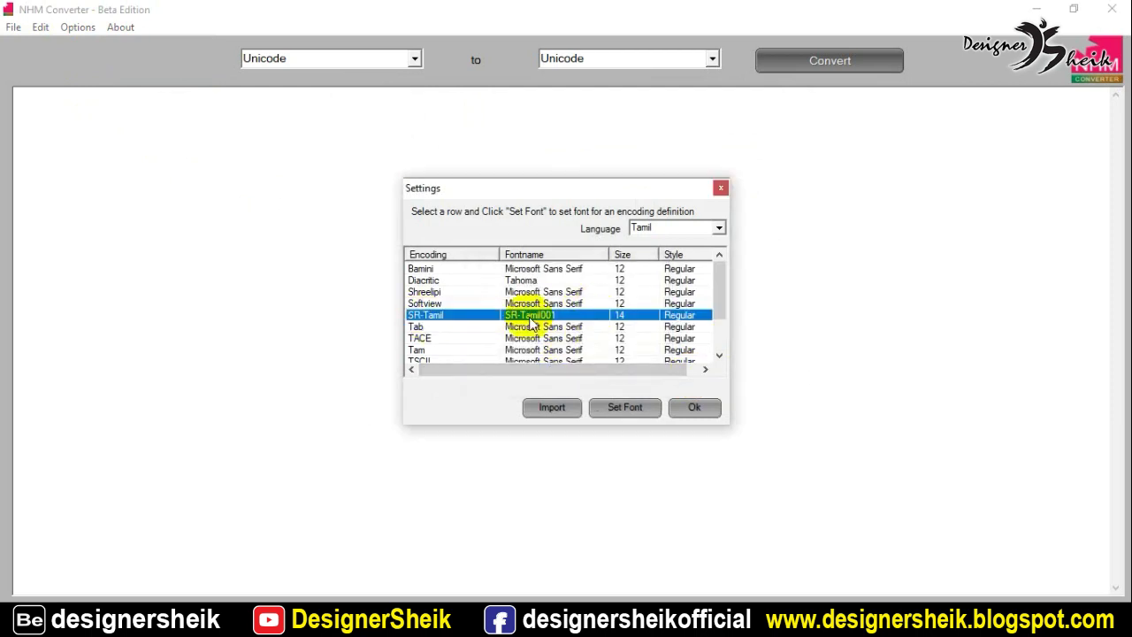
drag(719, 298, 716, 359)
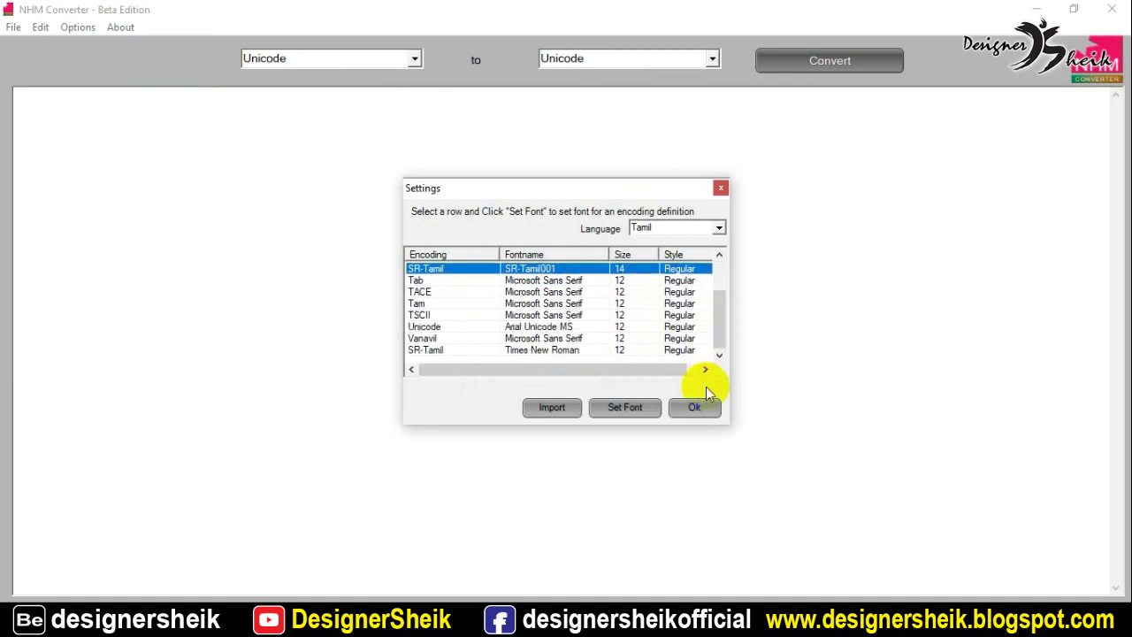
click(539, 351)
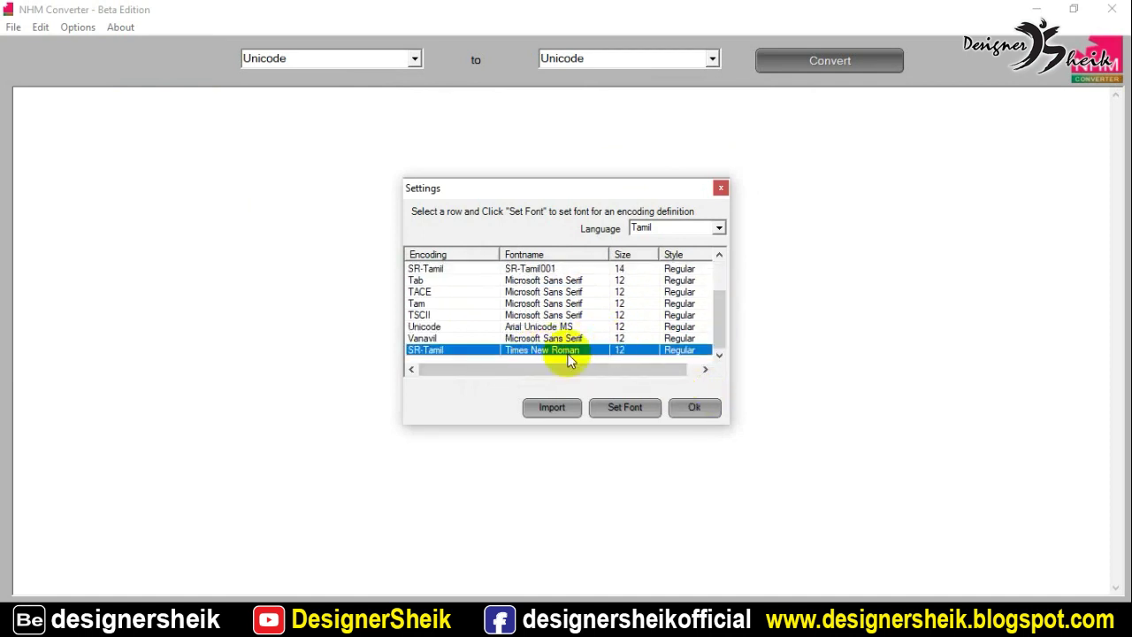
click(619, 410)
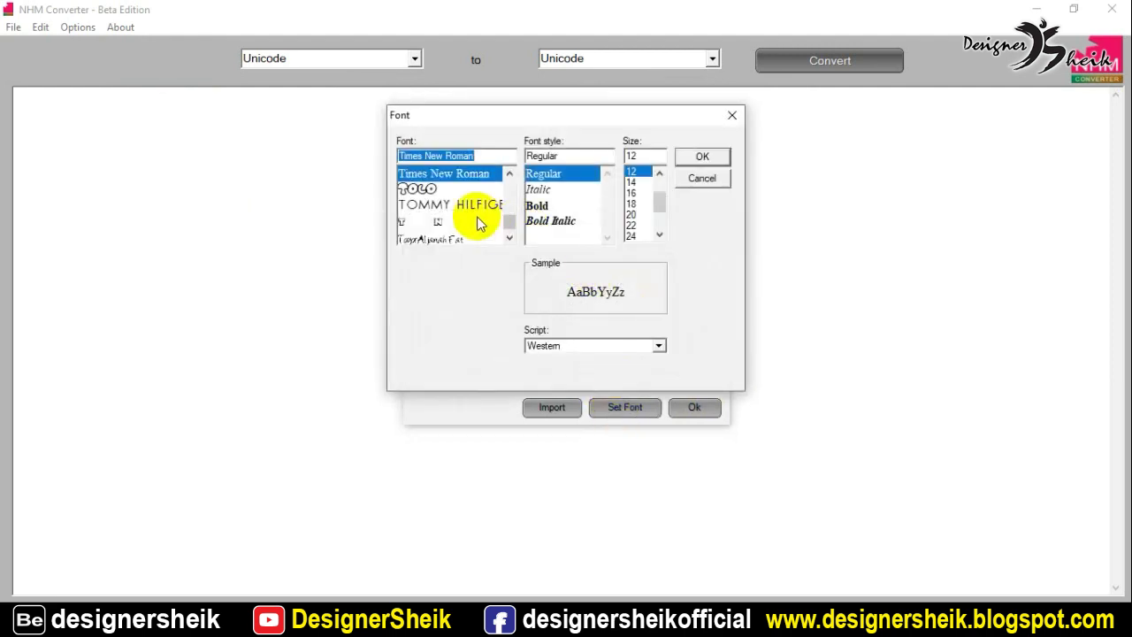
scroll(452, 209, down, 2)
scroll(452, 210, down, 1)
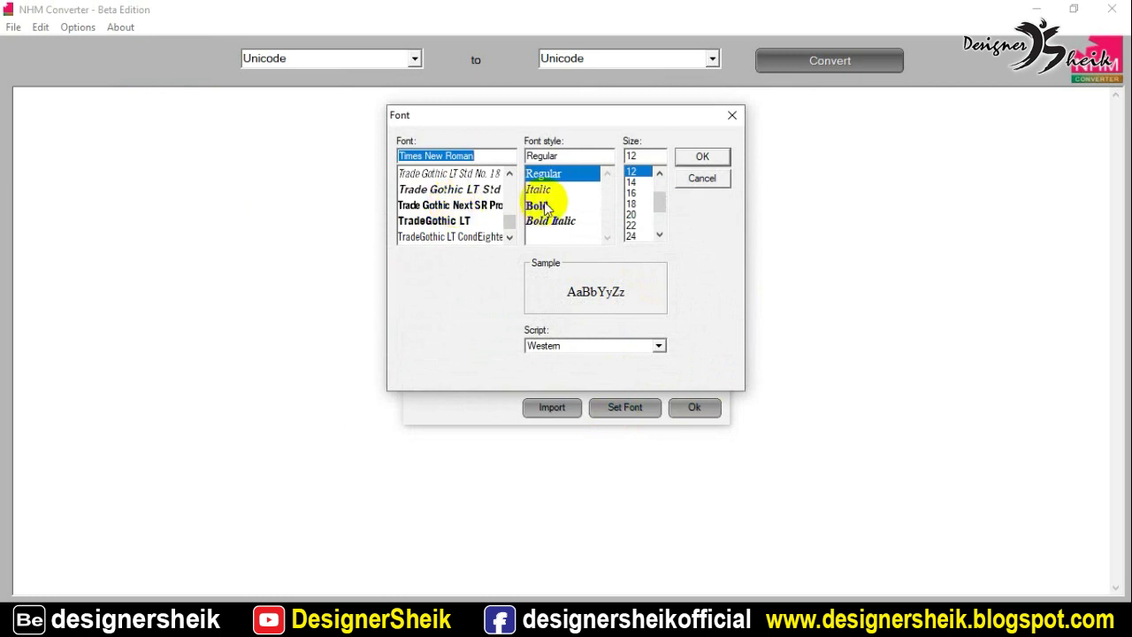
scroll(480, 219, down, 6)
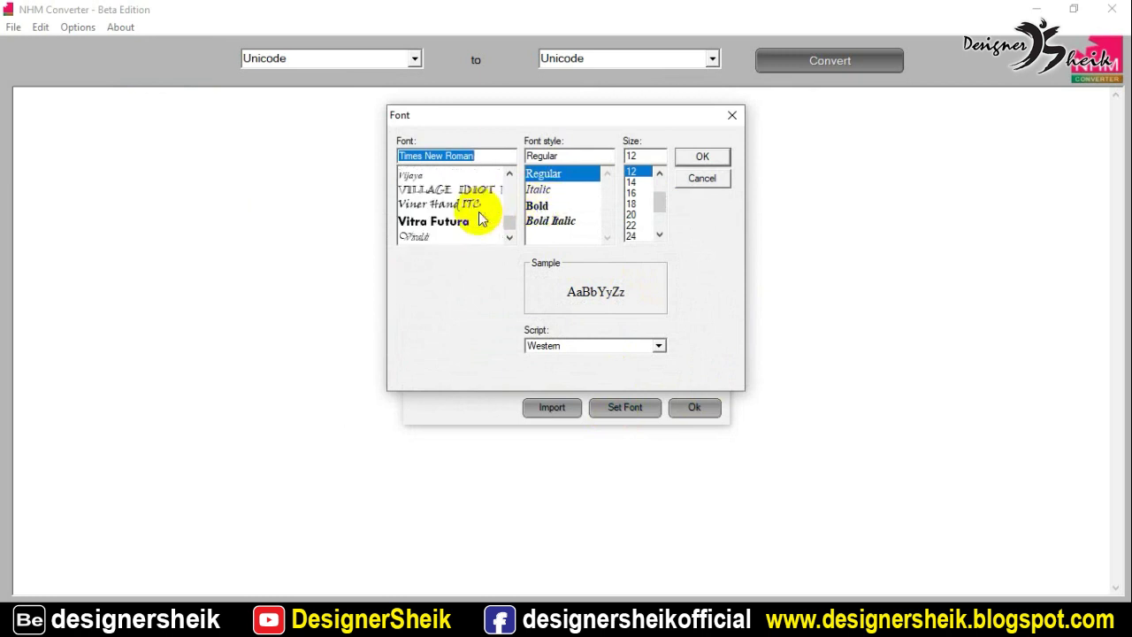
text(SR)
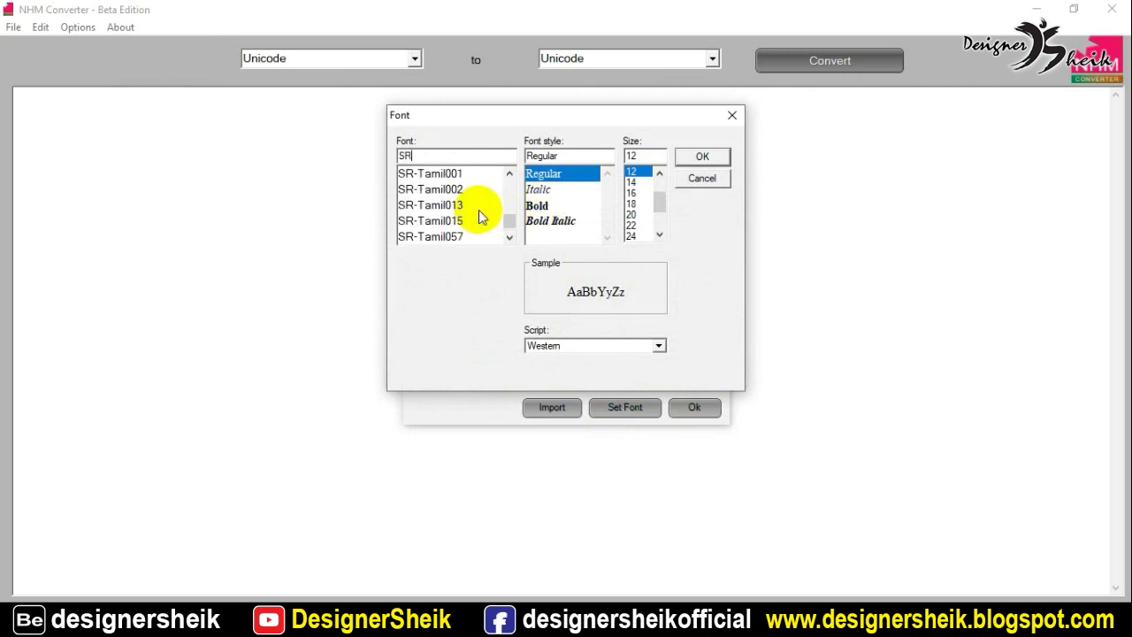
click(446, 174)
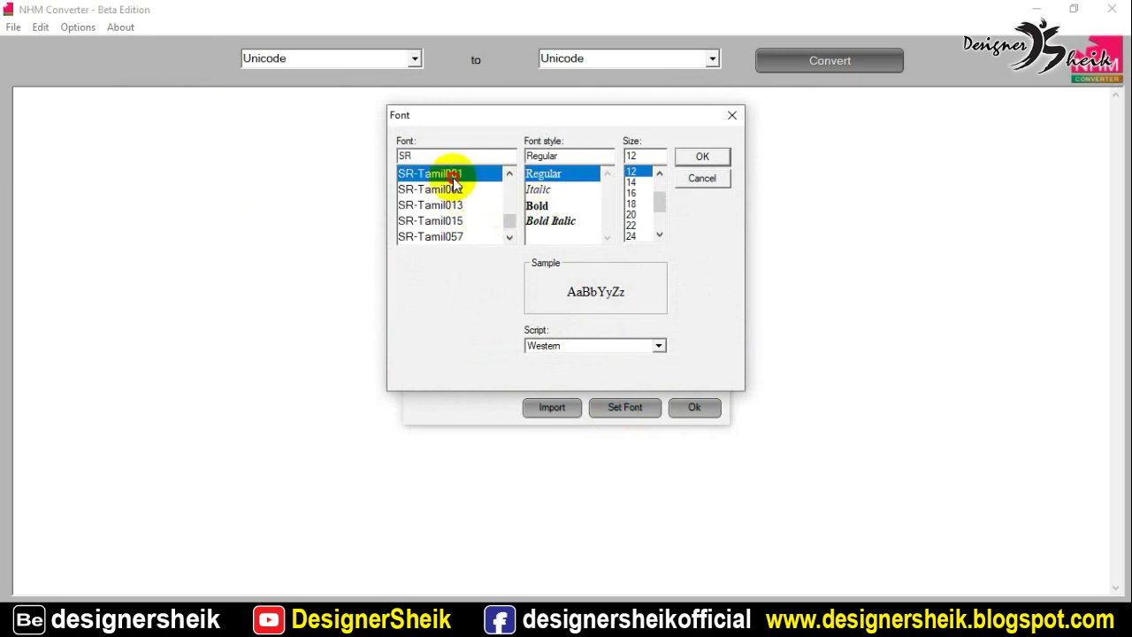
click(632, 172)
click(699, 157)
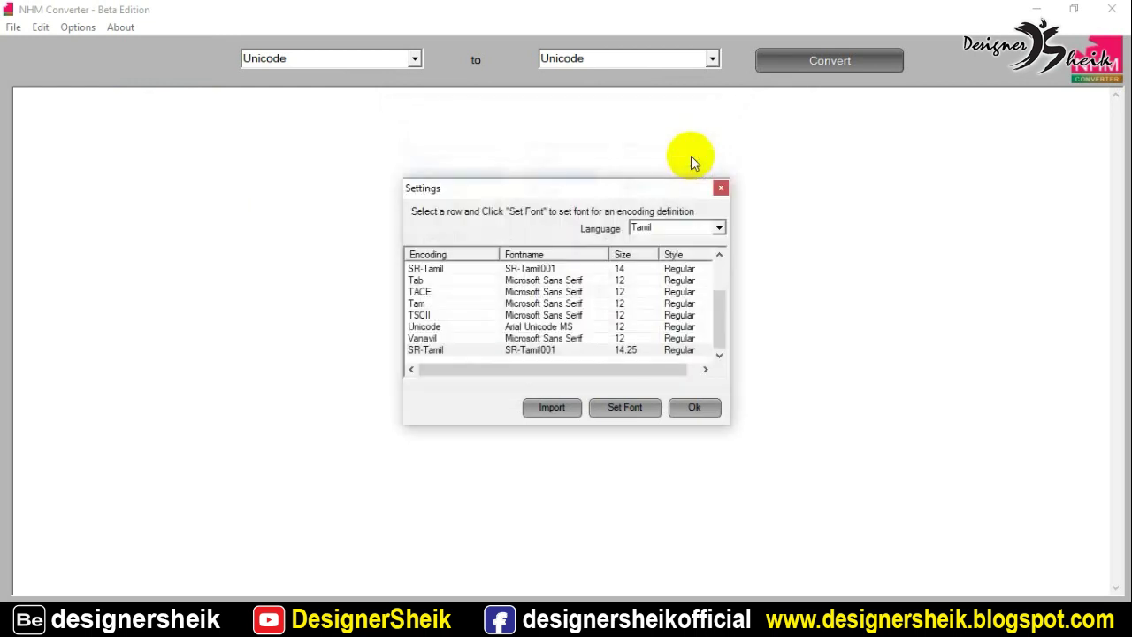
Accept the encoding settings, minimize File Explorer and relaunch NHM Converter from the desktop
click(687, 404)
click(635, 363)
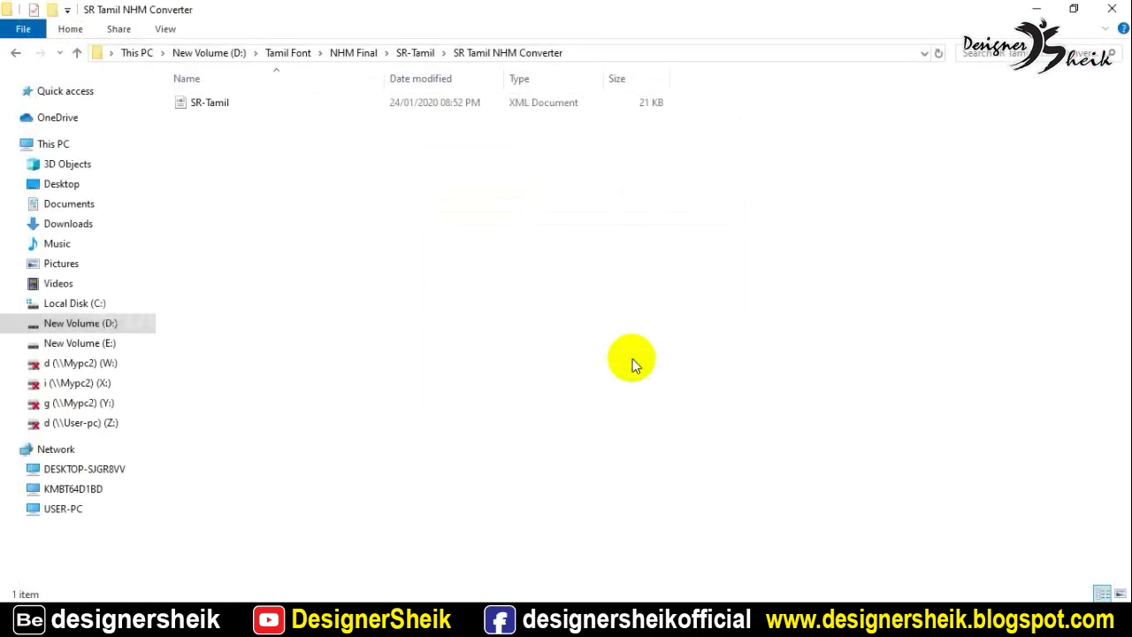
click(1037, 8)
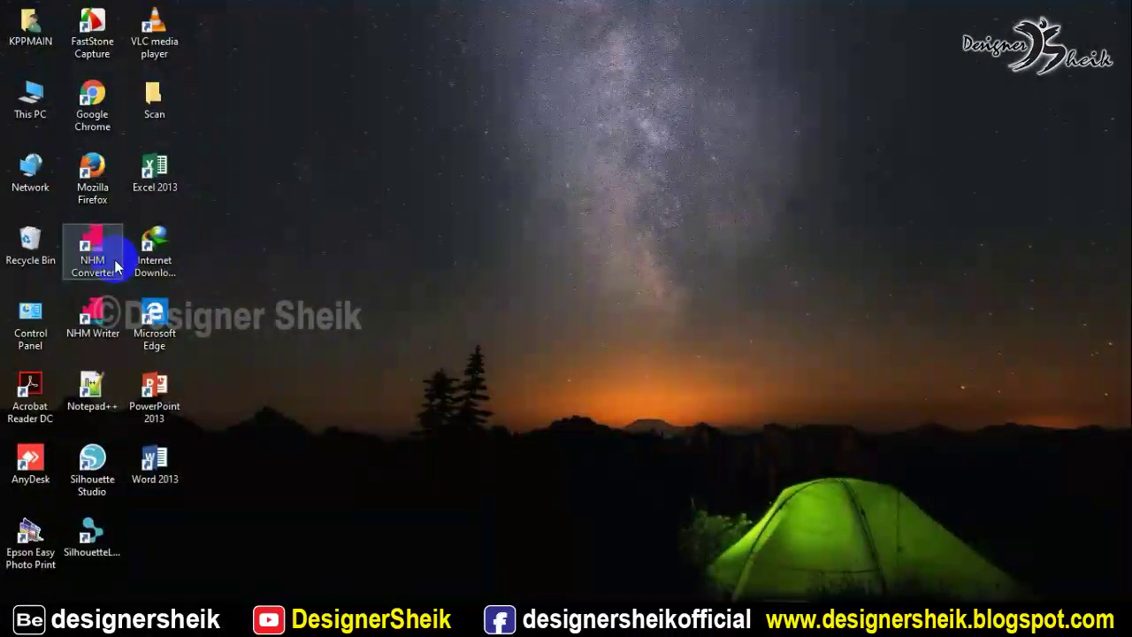
double_click(97, 255)
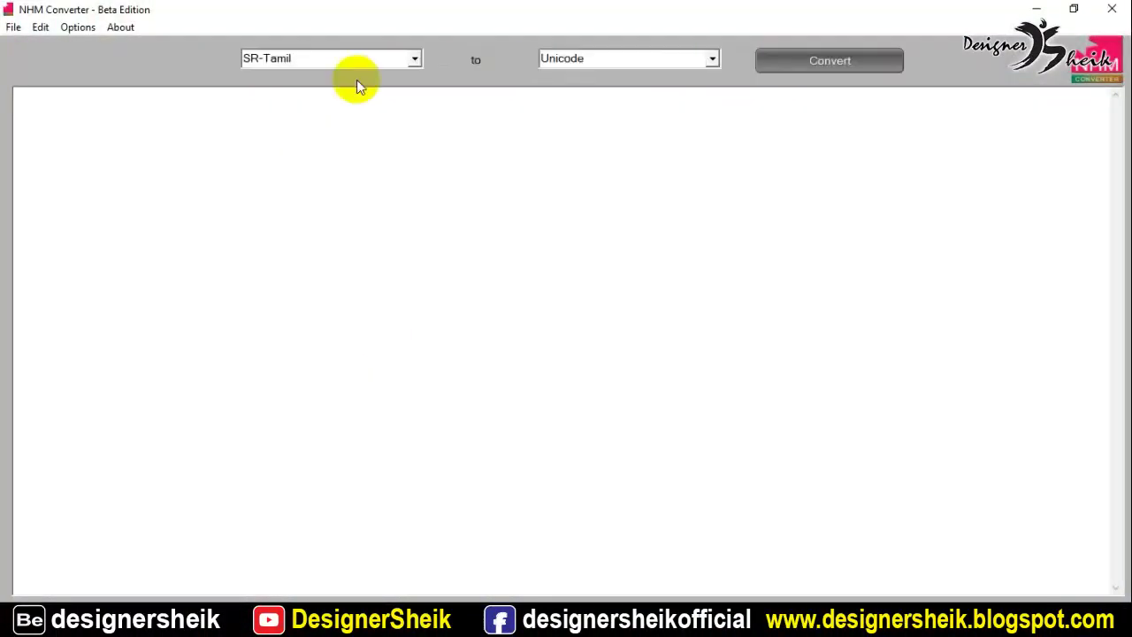
Check the source and target encoding lists of the converter for the SR-Tamil entry
click(413, 55)
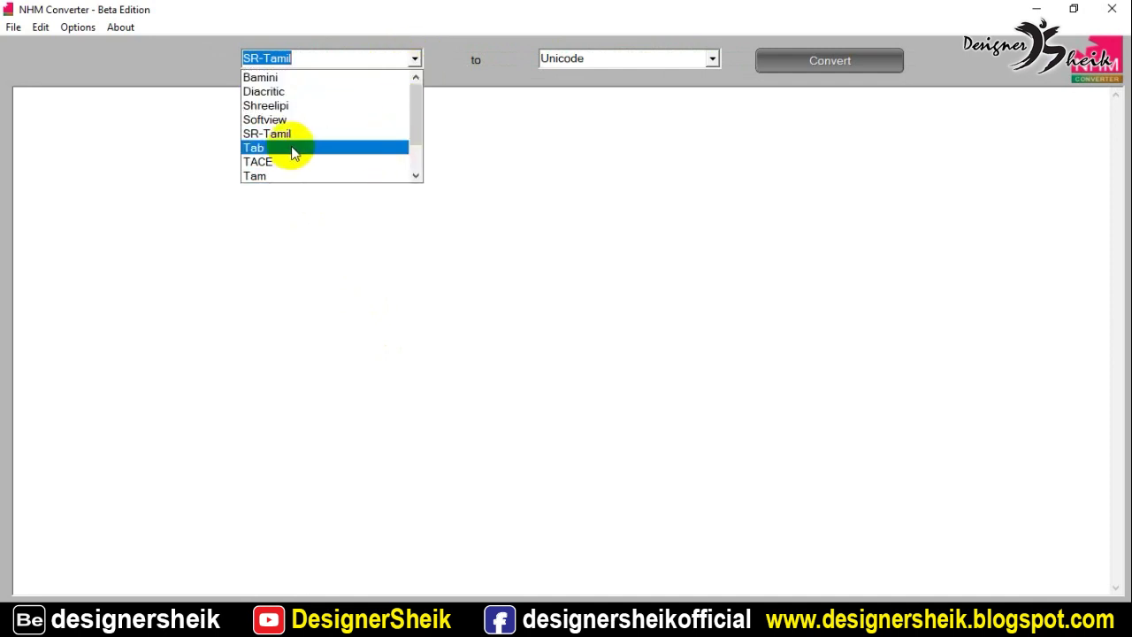
click(714, 57)
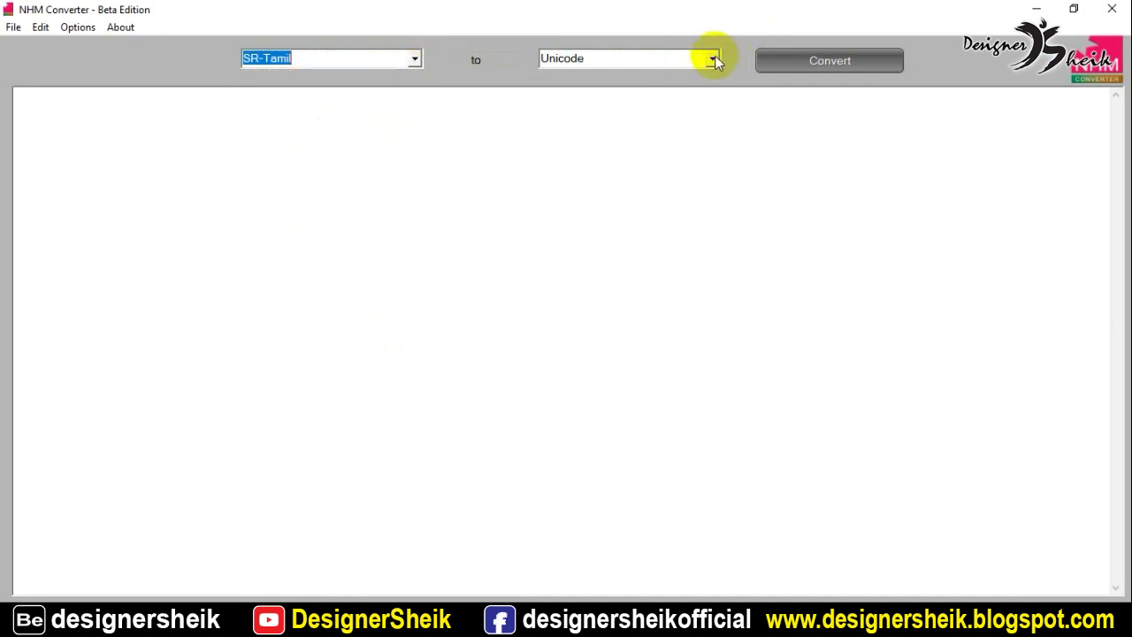
click(713, 56)
click(412, 204)
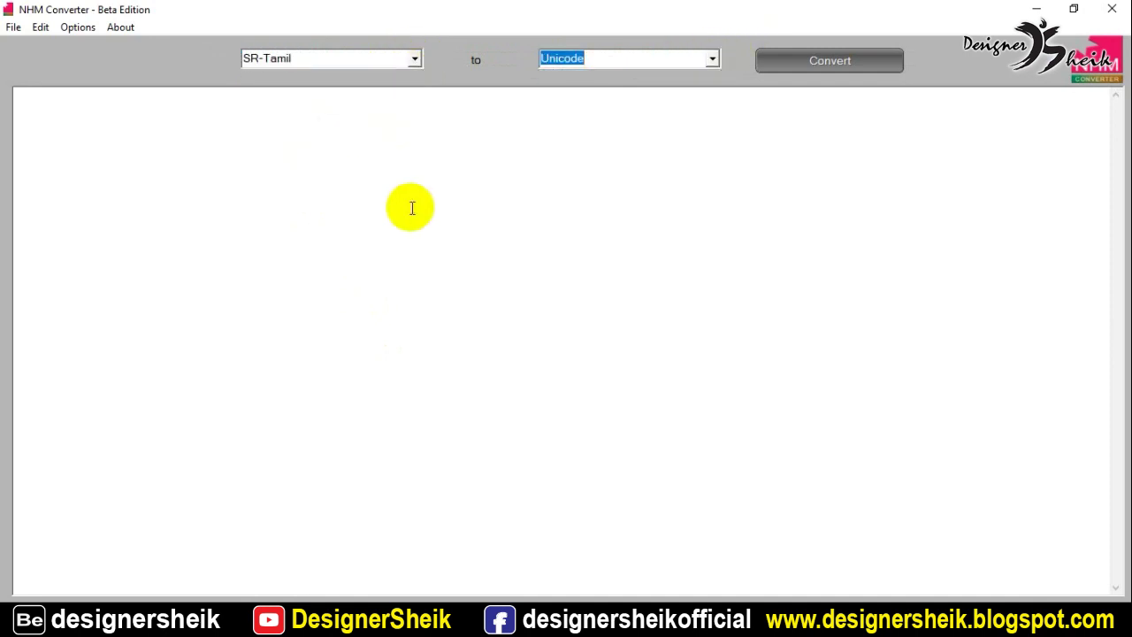
Paste the copied Tamil Wikipedia paragraphs from the browser into NHM Converter's empty text area
click(99, 609)
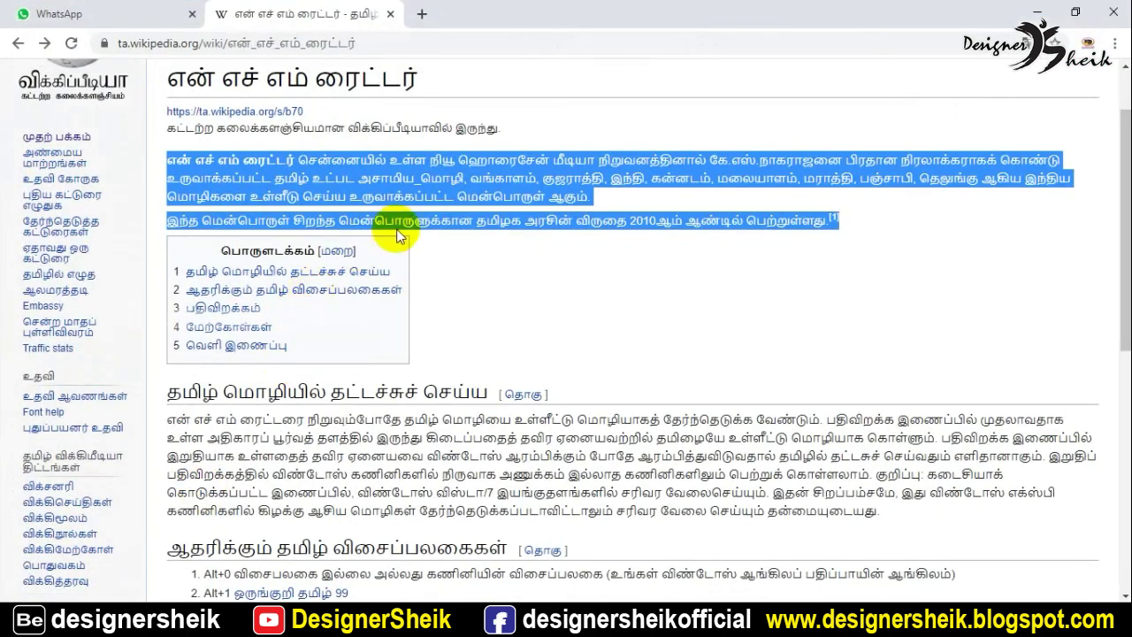
key(alt+Tab)
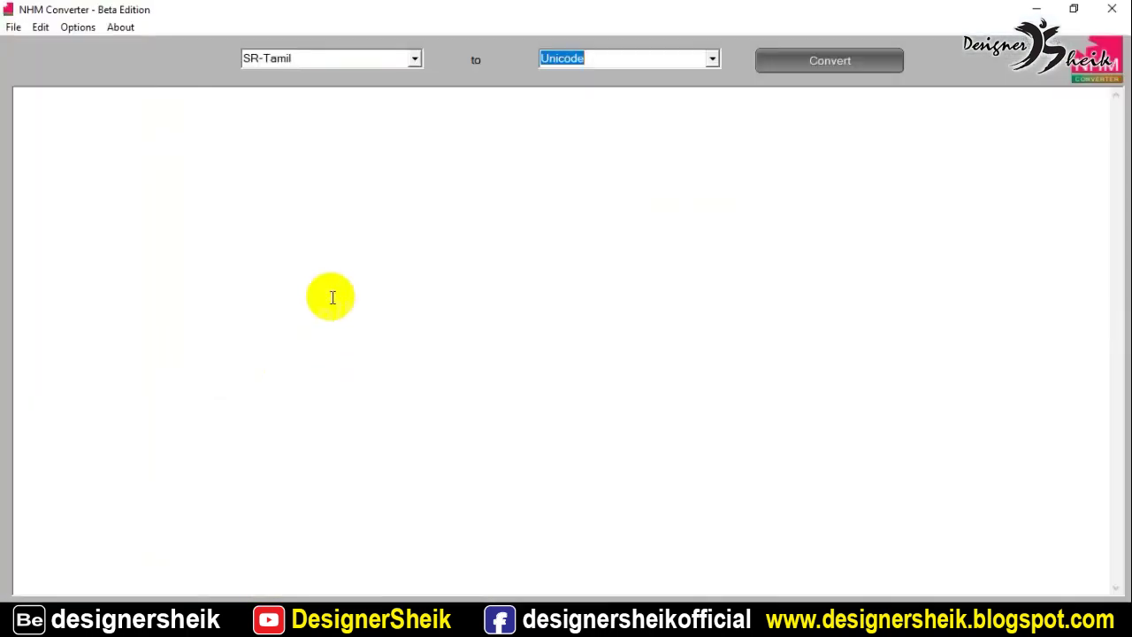
right_click(328, 295)
click(367, 356)
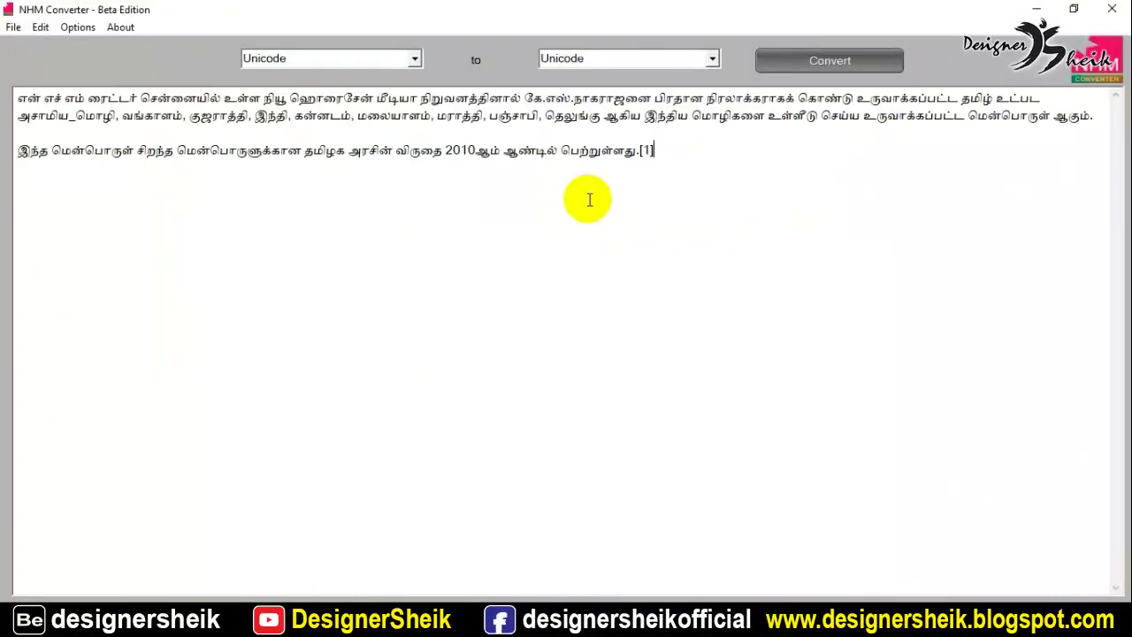
Convert the pasted Tamil paragraphs from Unicode to SR-Tamil and select the whole converted text
click(712, 58)
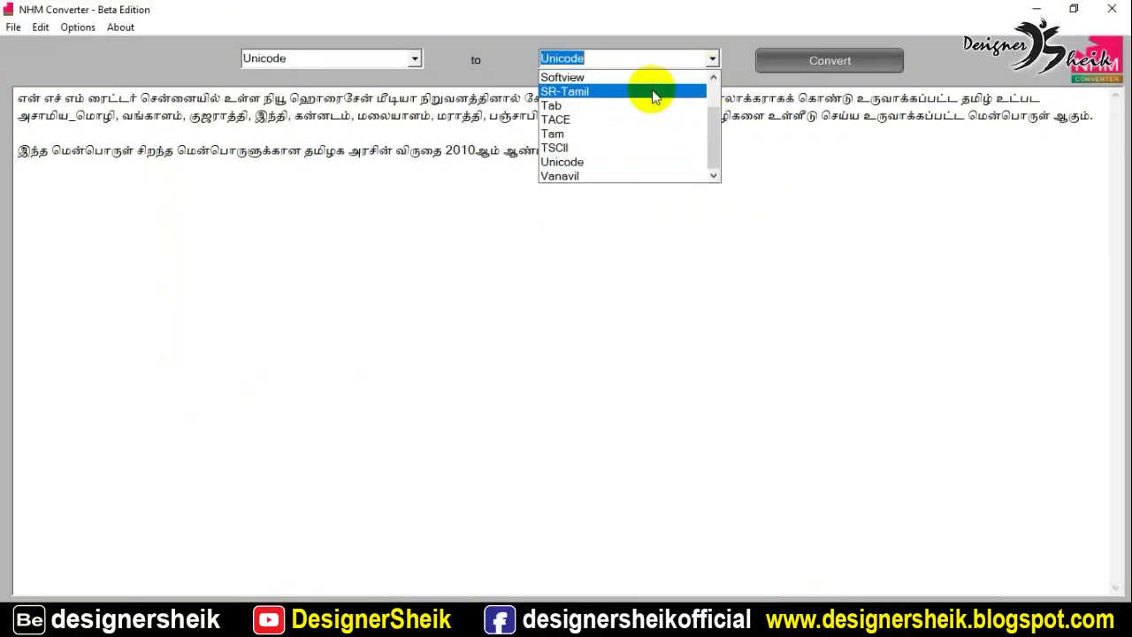
click(652, 88)
click(778, 61)
drag(735, 146, 20, 99)
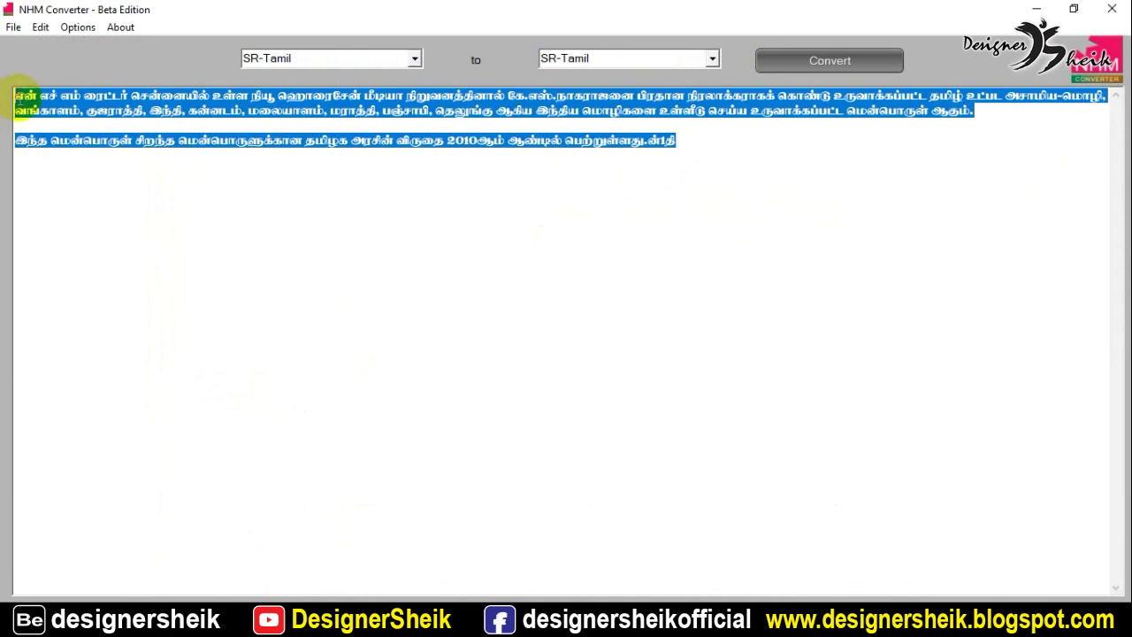
Convert the SR-Tamil text back to Unicode, highlight the whole result and clear the selection
click(711, 58)
click(591, 162)
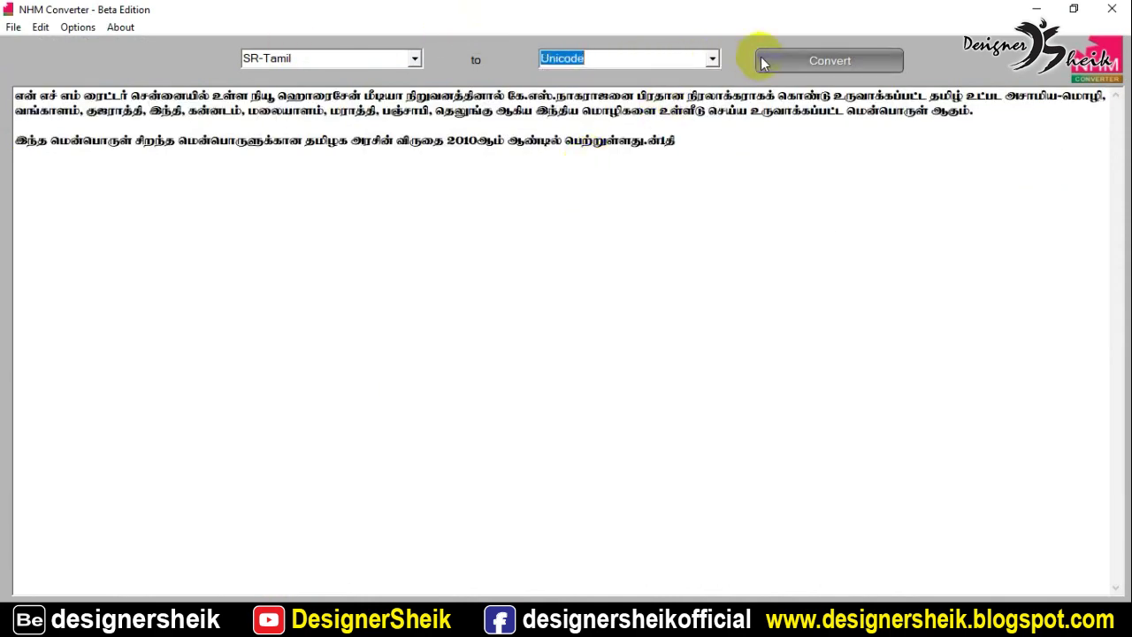
click(763, 59)
drag(719, 182, 7, 88)
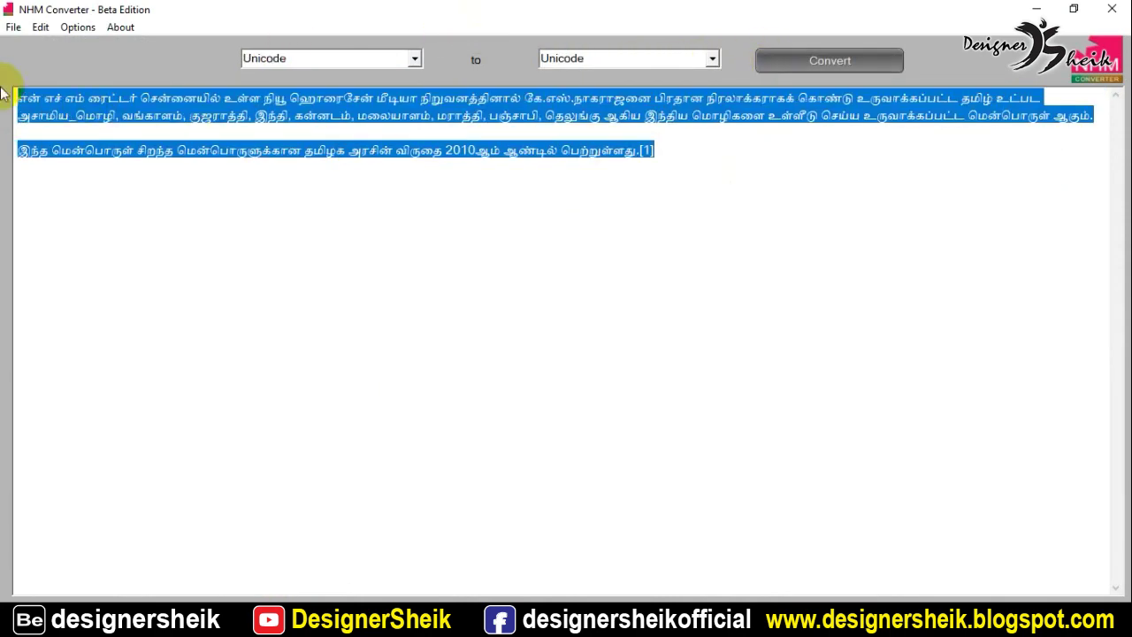
click(240, 183)
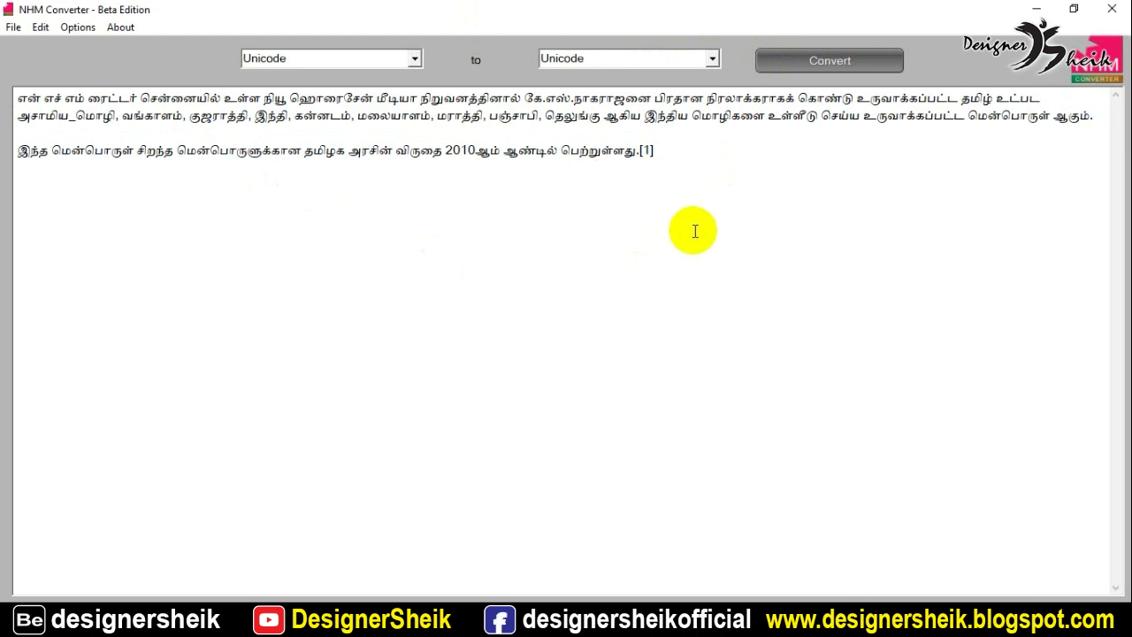
Convert the Unicode paragraphs to SR-Tamil once more and select all of the converted text
click(711, 59)
click(681, 92)
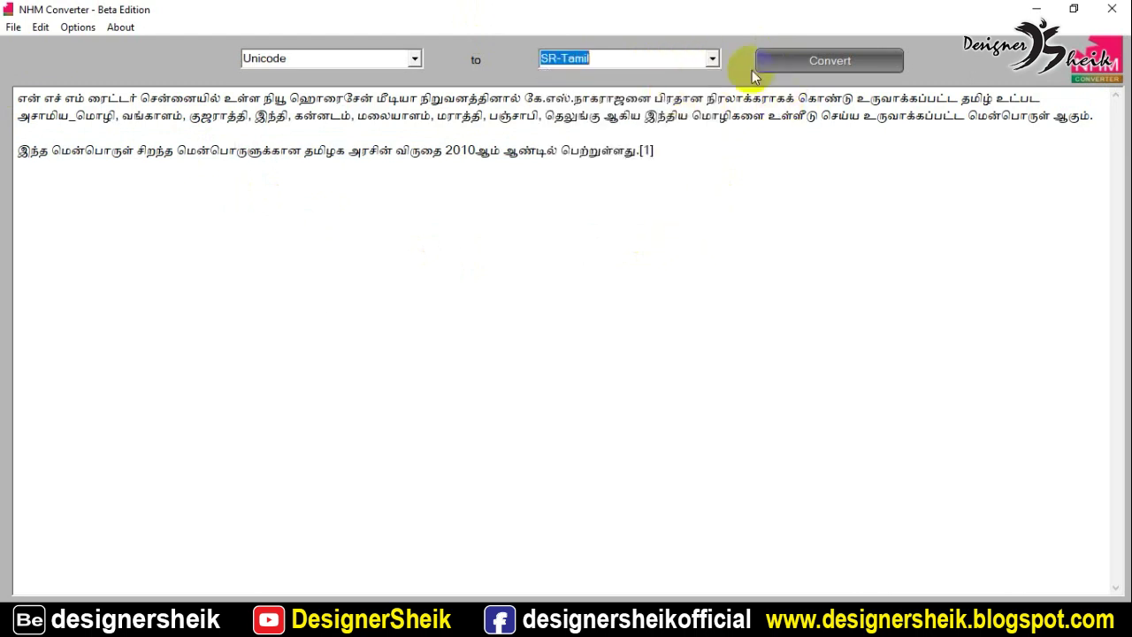
click(754, 69)
drag(700, 162, 4, 94)
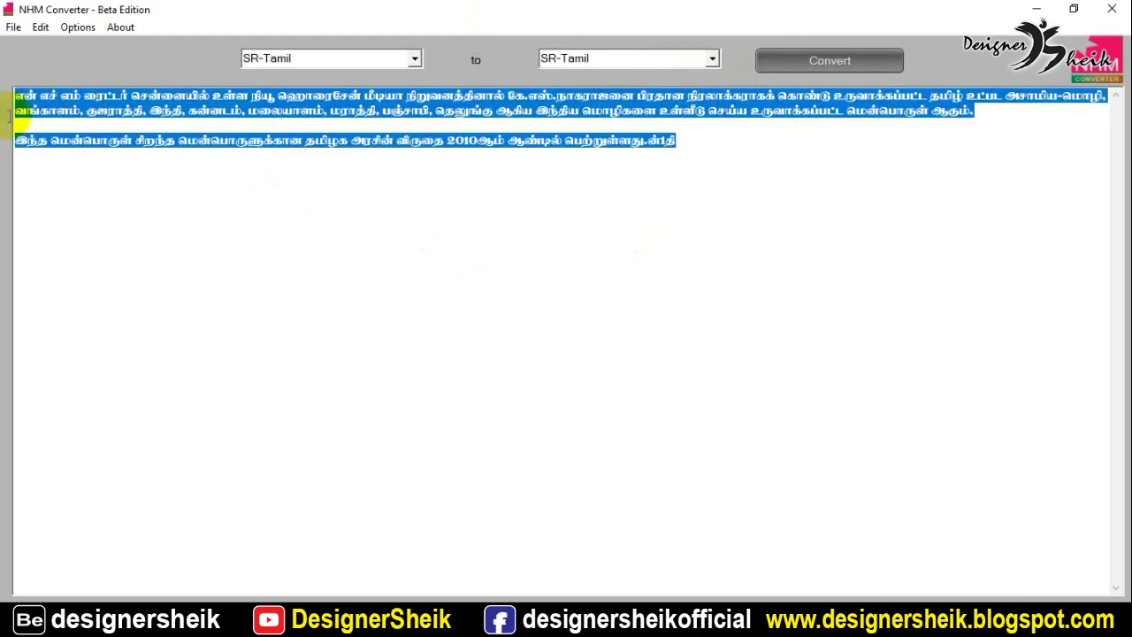
Switch to Illustrator and set the font of all text in the Tamil text frame to SR-Tamil013
click(205, 619)
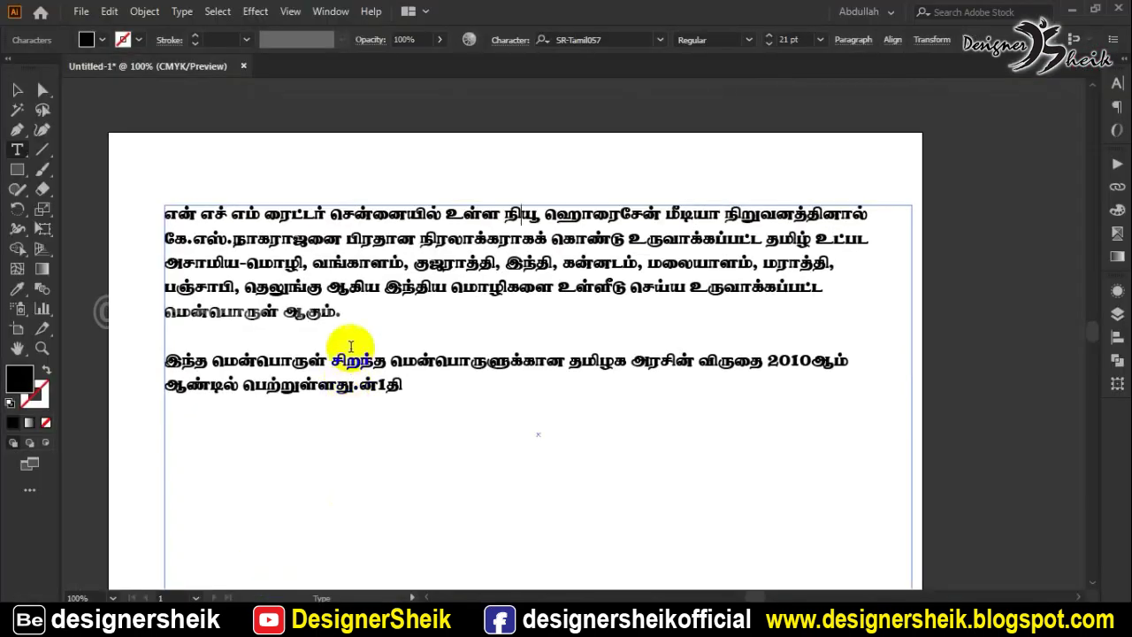
click(351, 347)
key(ctrl+a)
key(Escape)
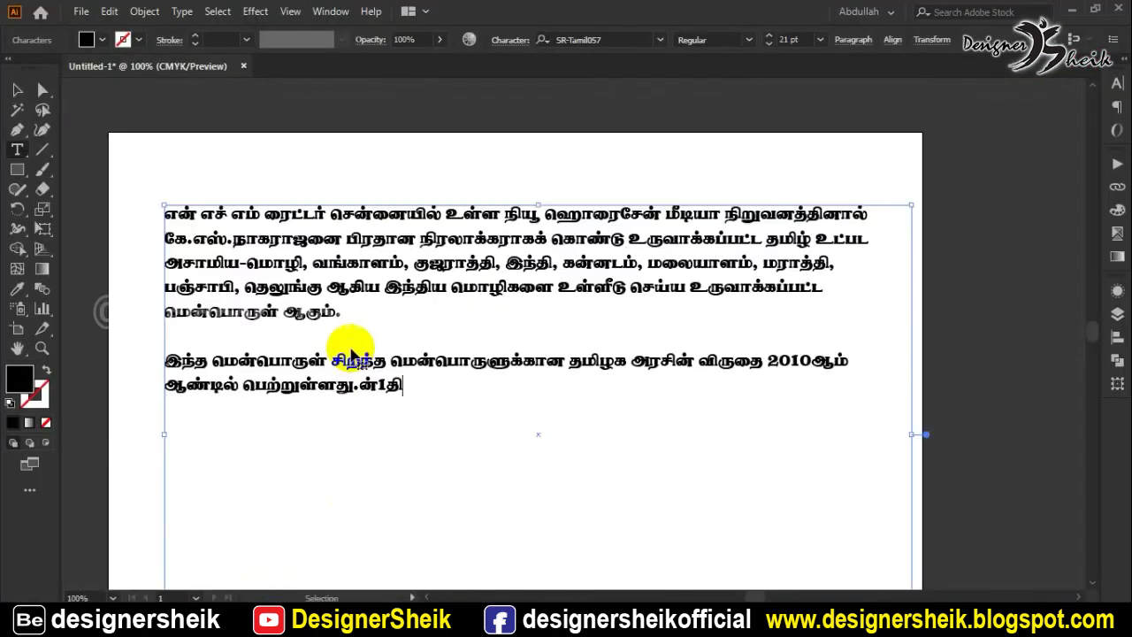
key(ctrl+a)
click(589, 40)
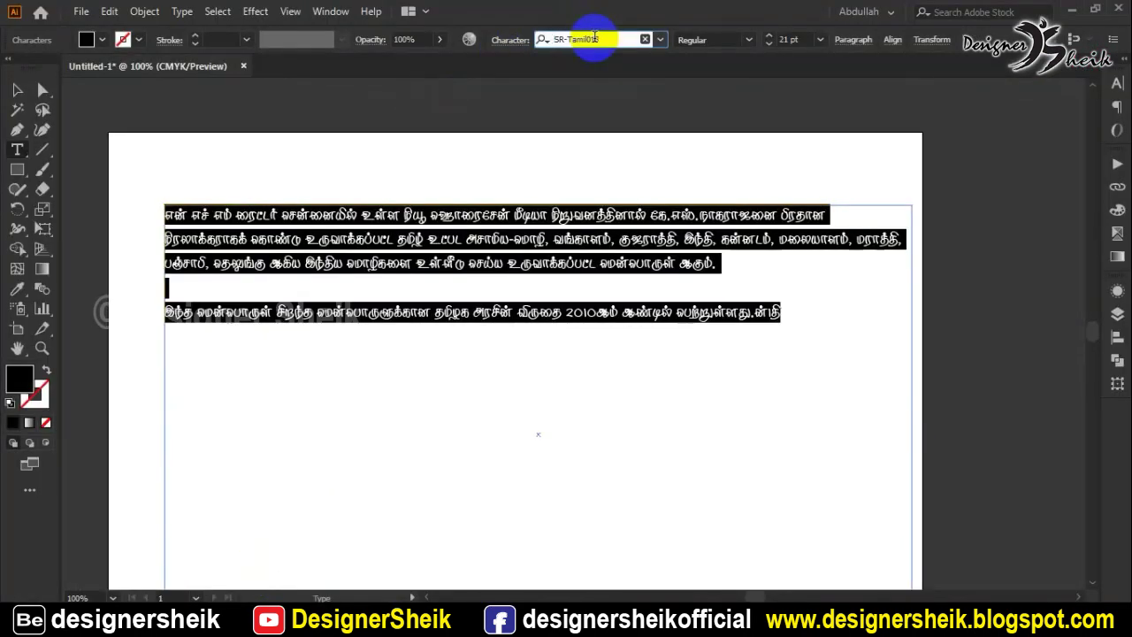
key(Escape)
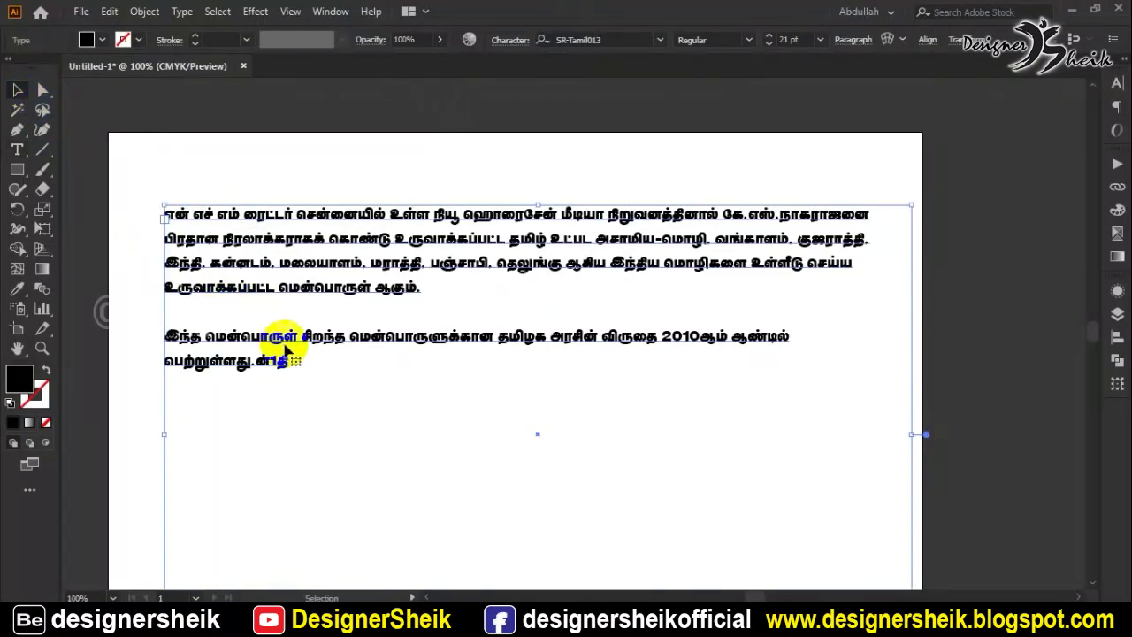
scroll(285, 351, down, 1)
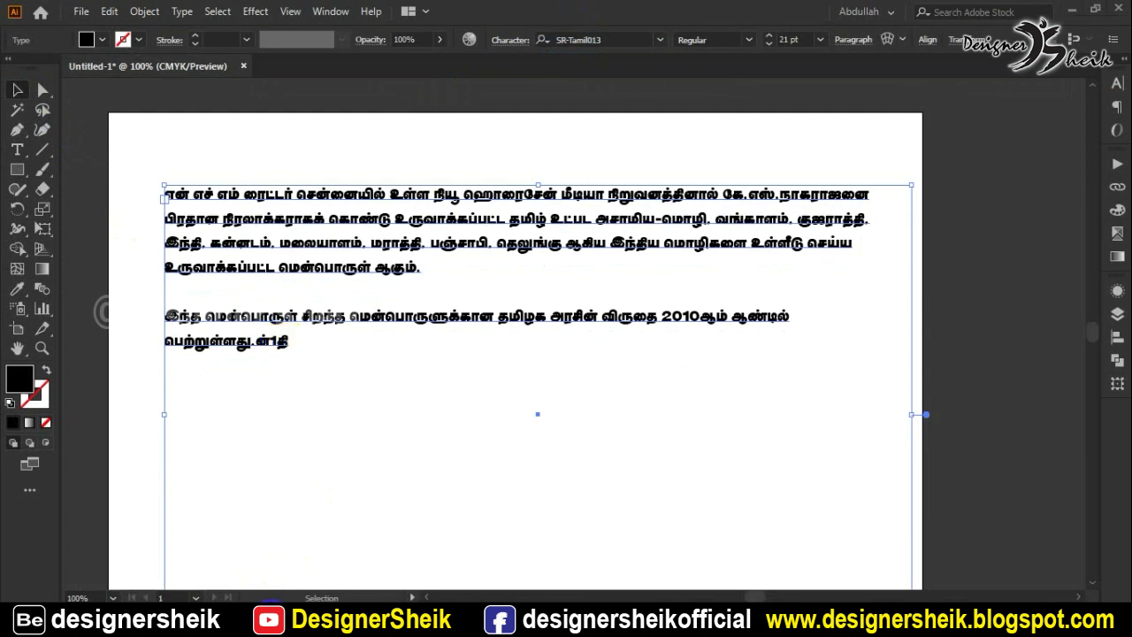
Return briefly to NHM Converter, switch to File Explorer and go up to the NHM Final folder
click(274, 619)
click(377, 260)
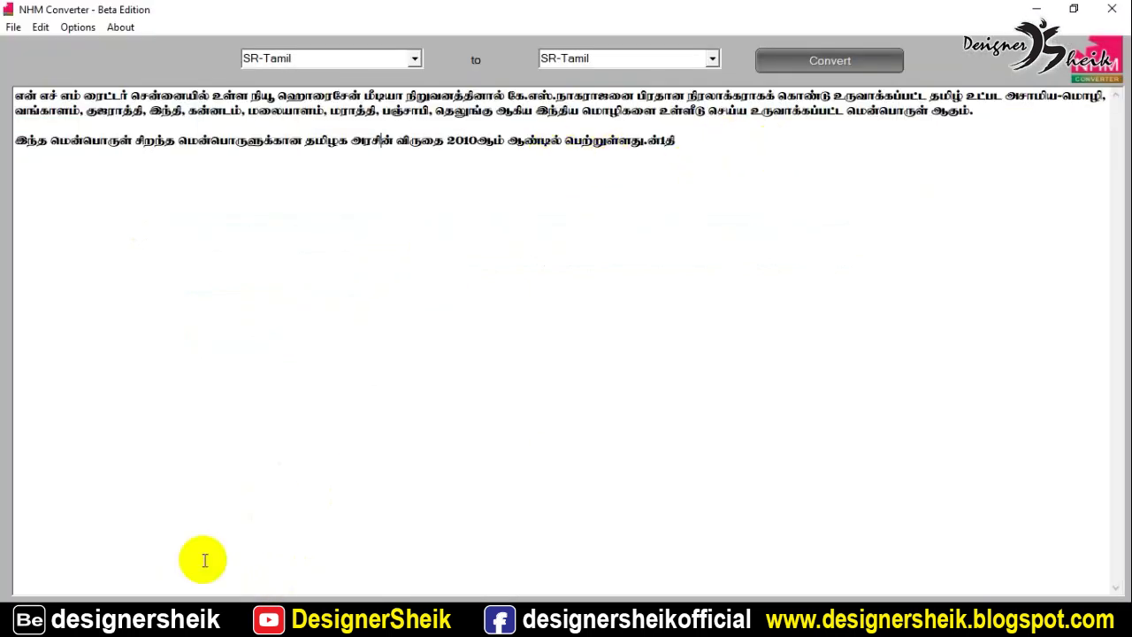
click(179, 618)
click(125, 556)
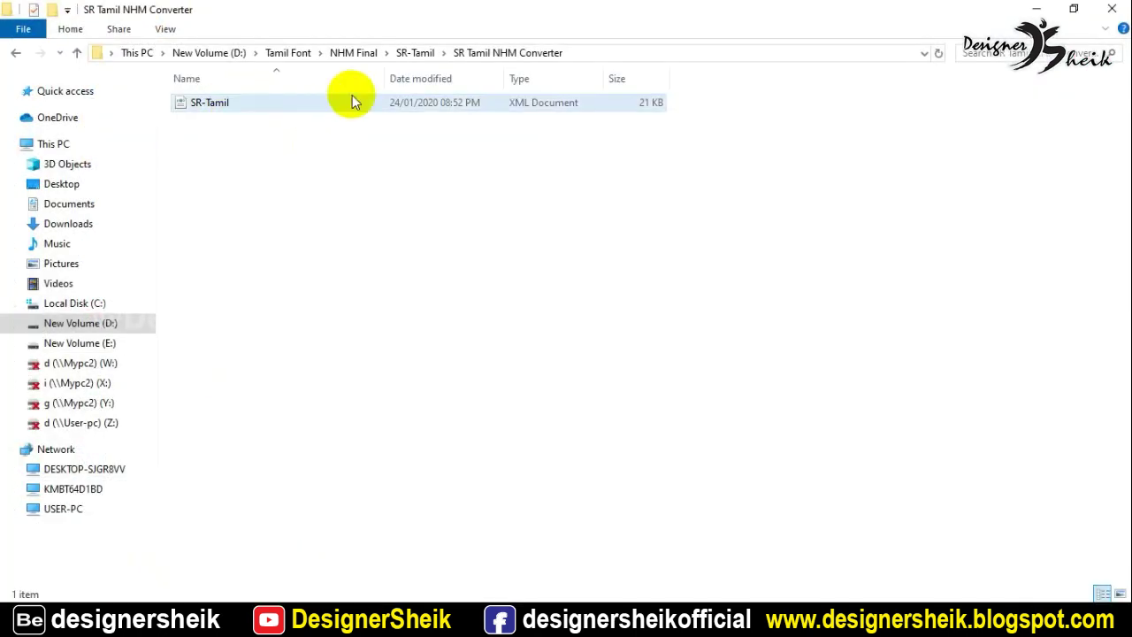
click(409, 52)
click(352, 53)
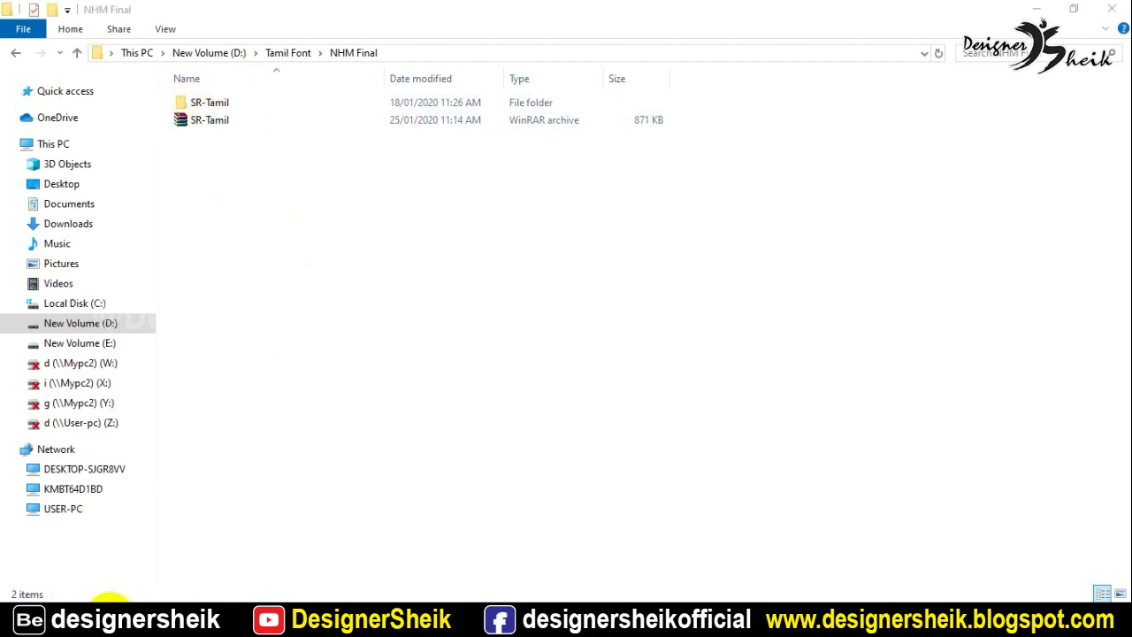
Search Google for "designer sheik" in a new browser tab and open the Designer Sheik YouTube channel
click(104, 615)
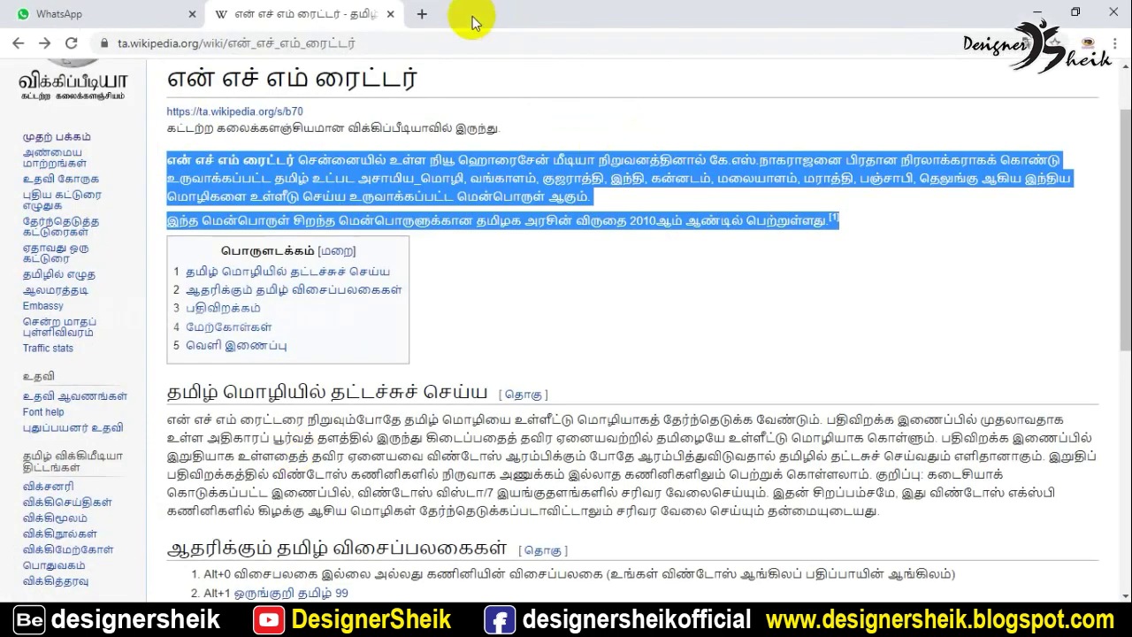
click(424, 13)
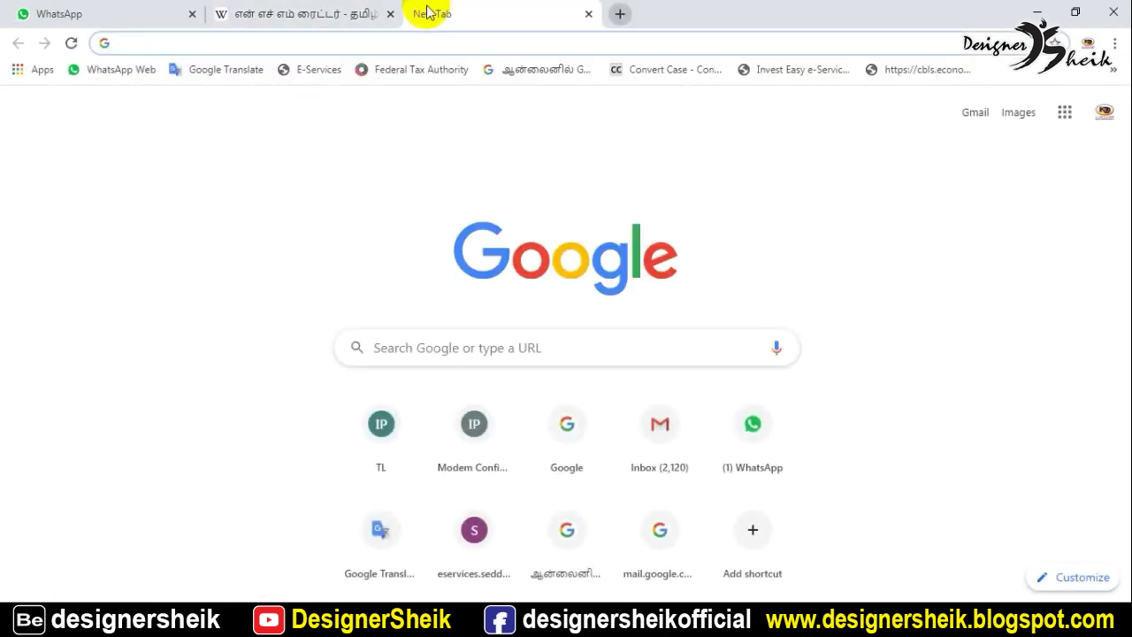
text(designer)
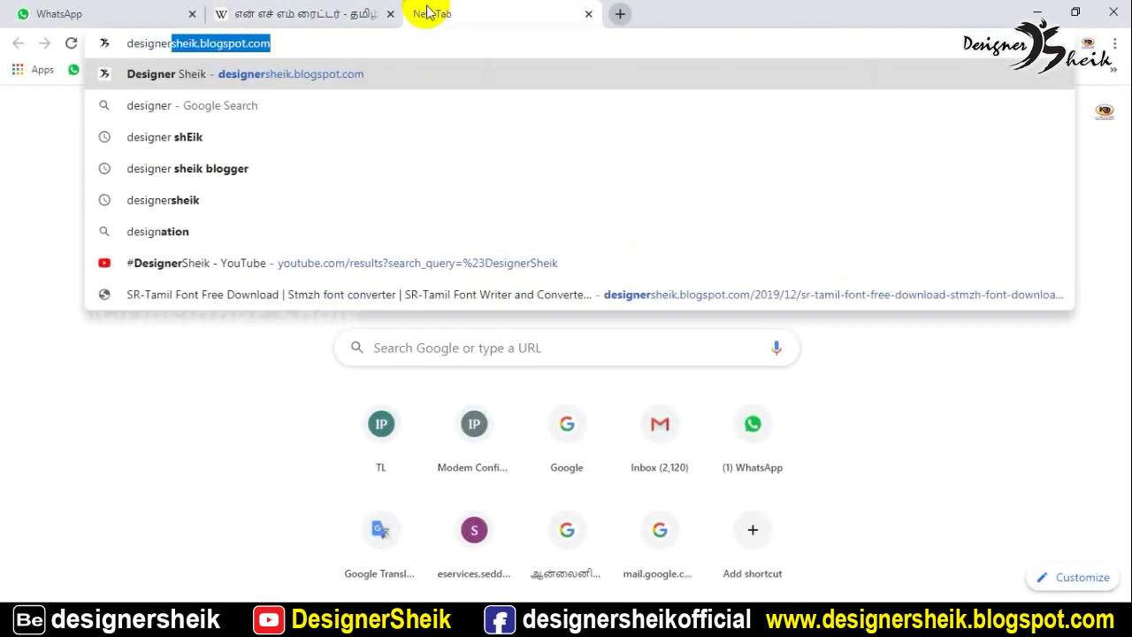
text( s)
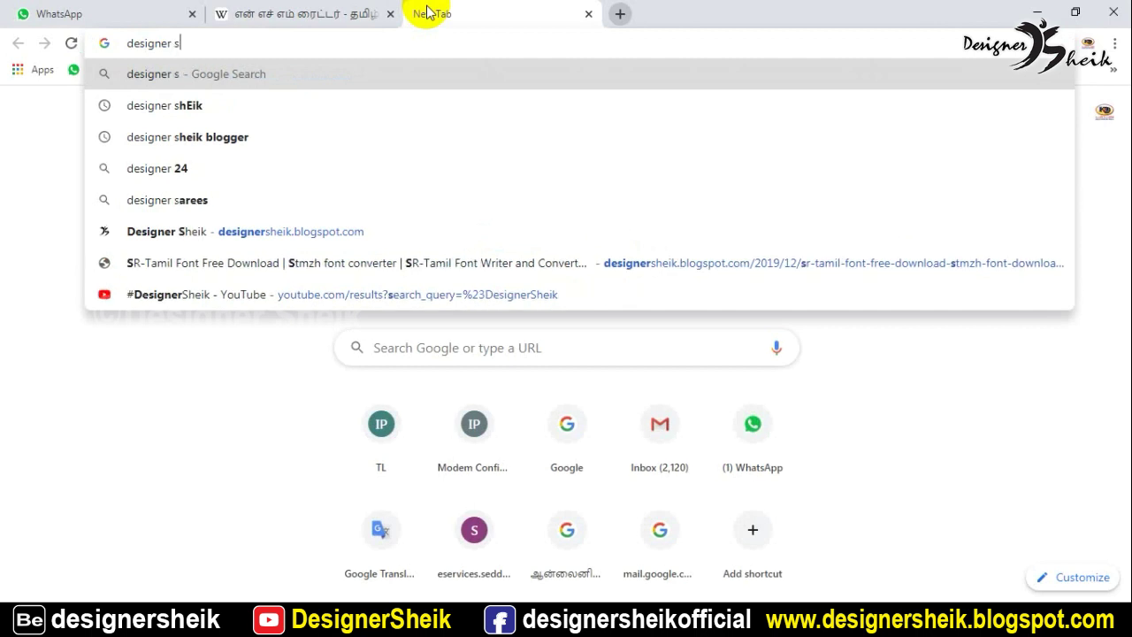
text(heik)
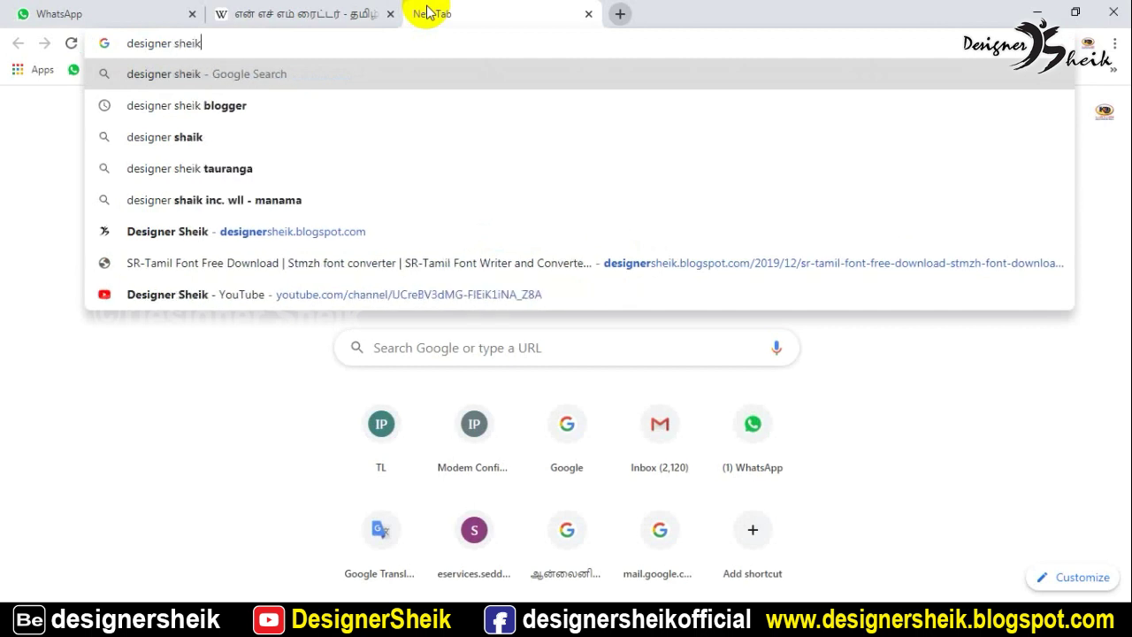
key(Return)
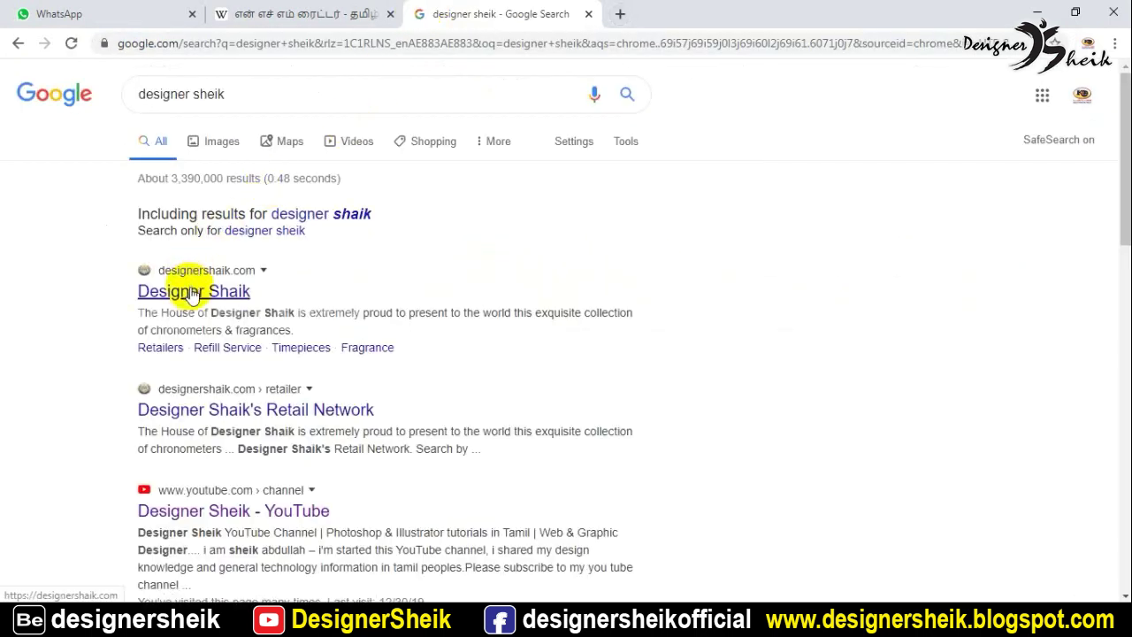
scroll(212, 371, down, 1)
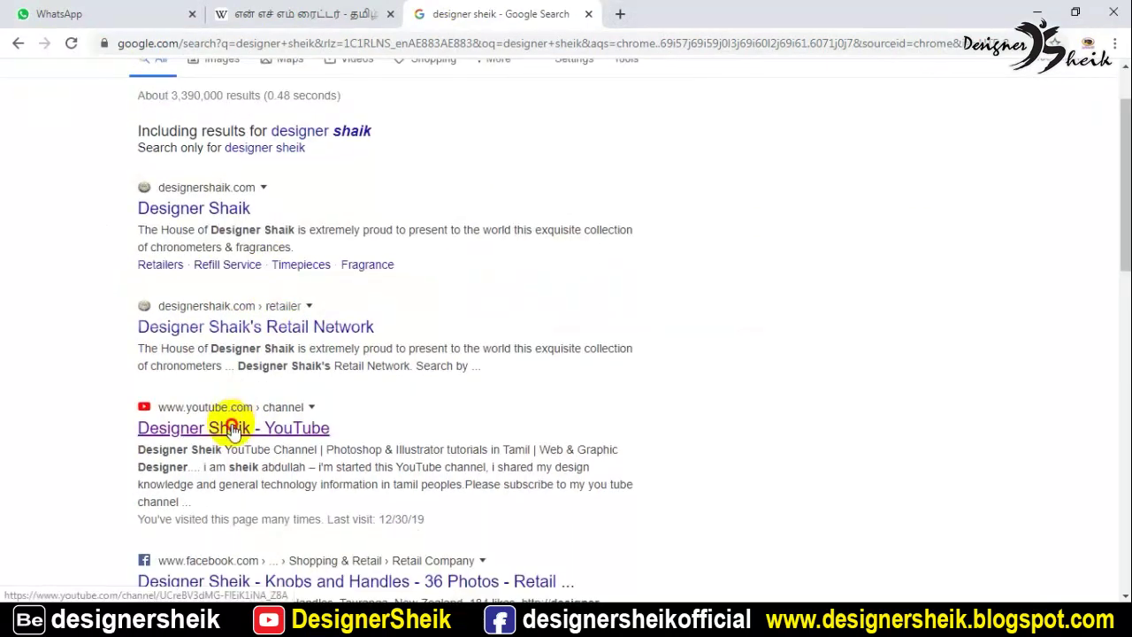
click(233, 428)
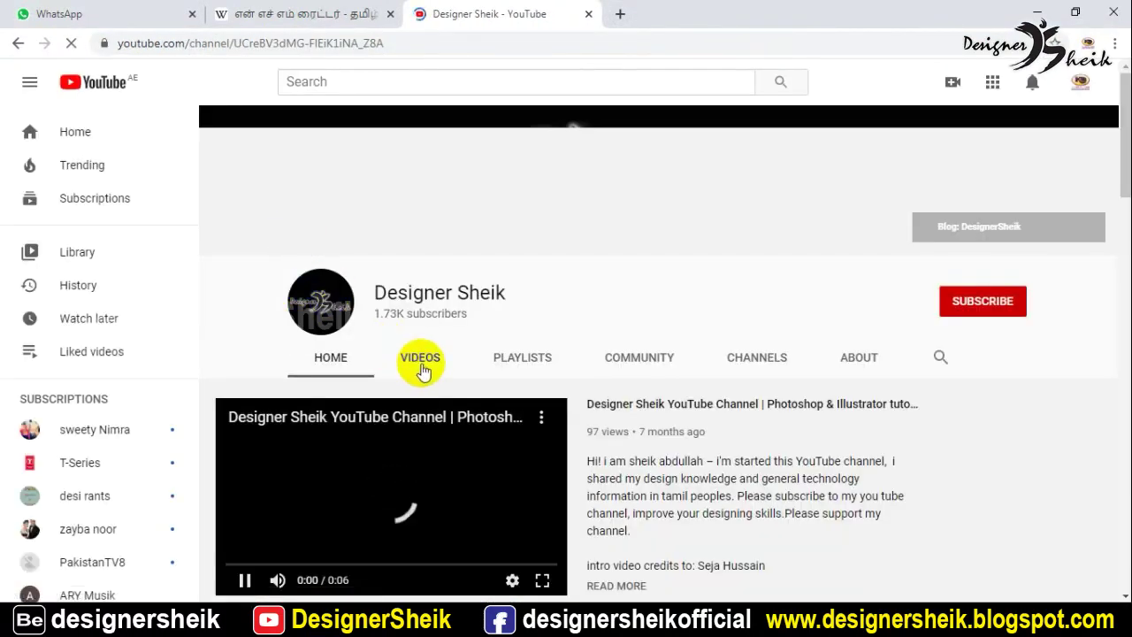
Open the Episode 85 video "How to type tamil in keyman" from the channel's uploads
click(420, 367)
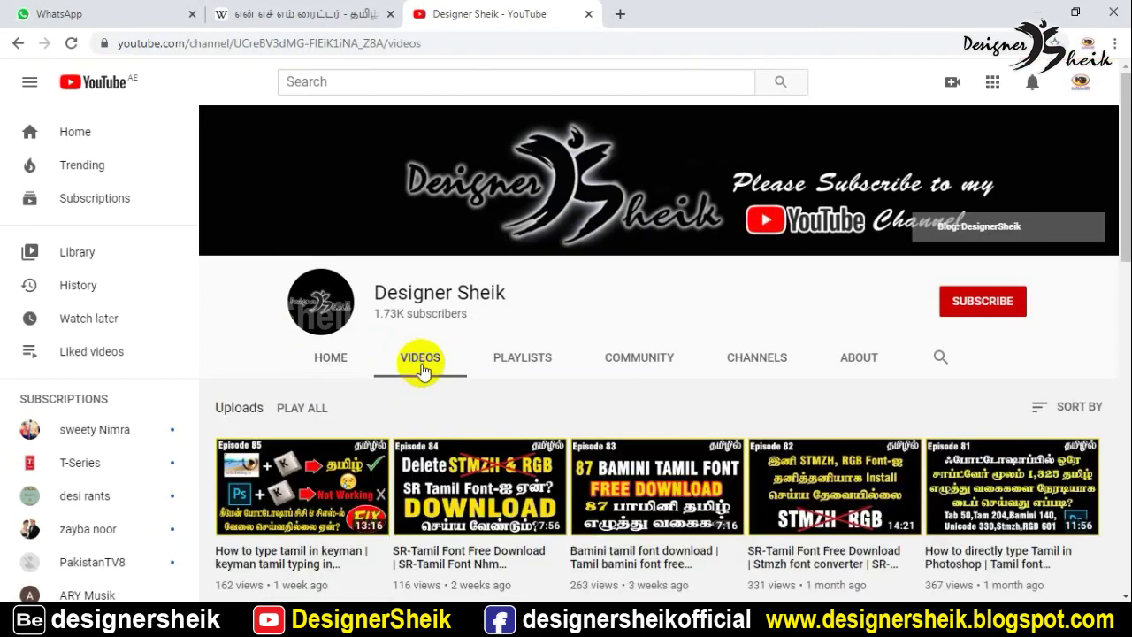
scroll(380, 372, down, 3)
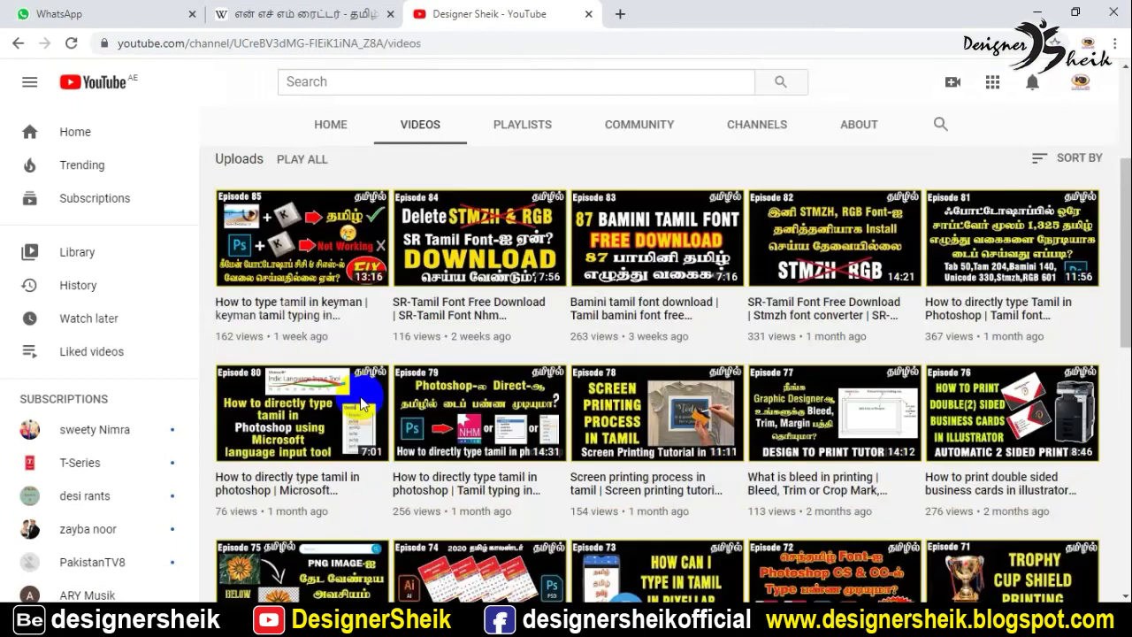
click(303, 311)
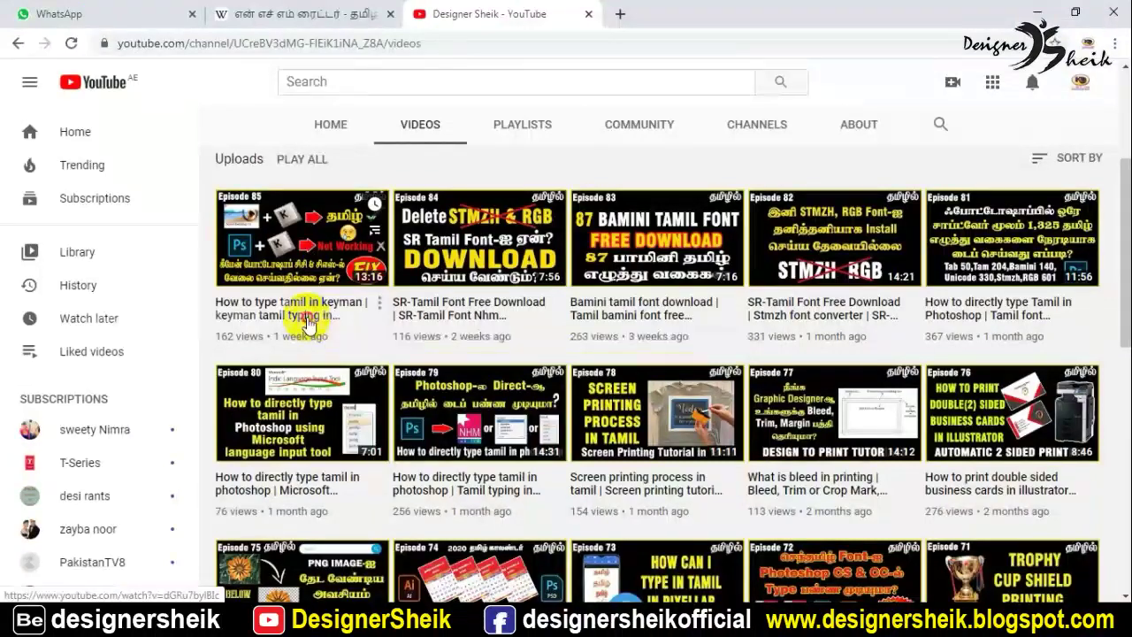
Expand the video's description and open its designersheik.blogspot.com download link
scroll(376, 344, down, 3)
scroll(372, 365, down, 2)
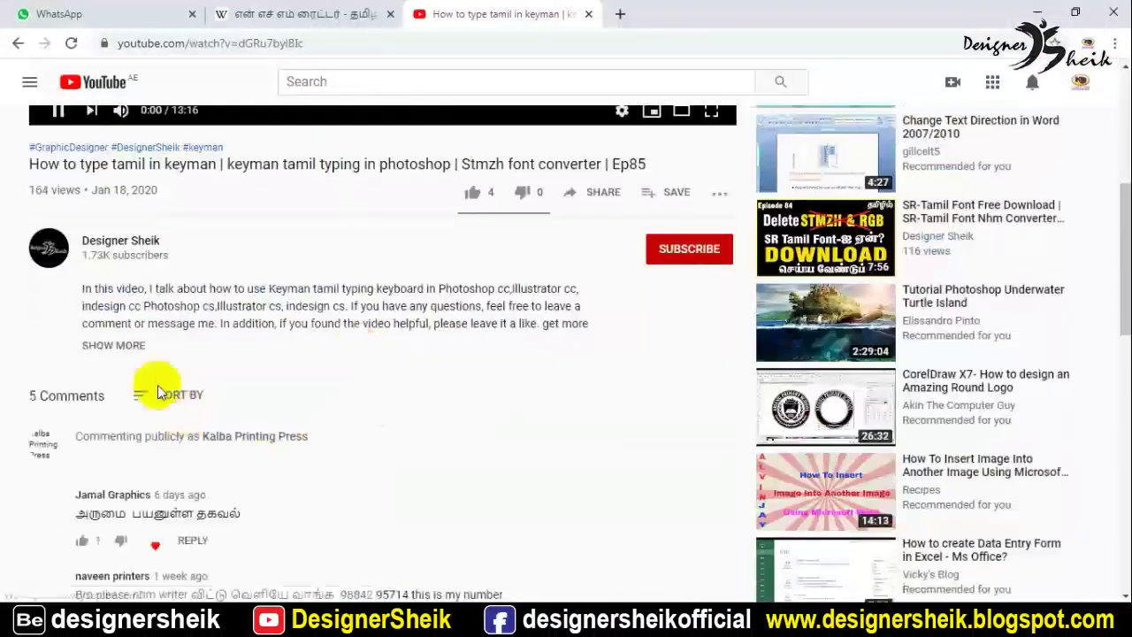
click(114, 343)
scroll(151, 374, down, 1)
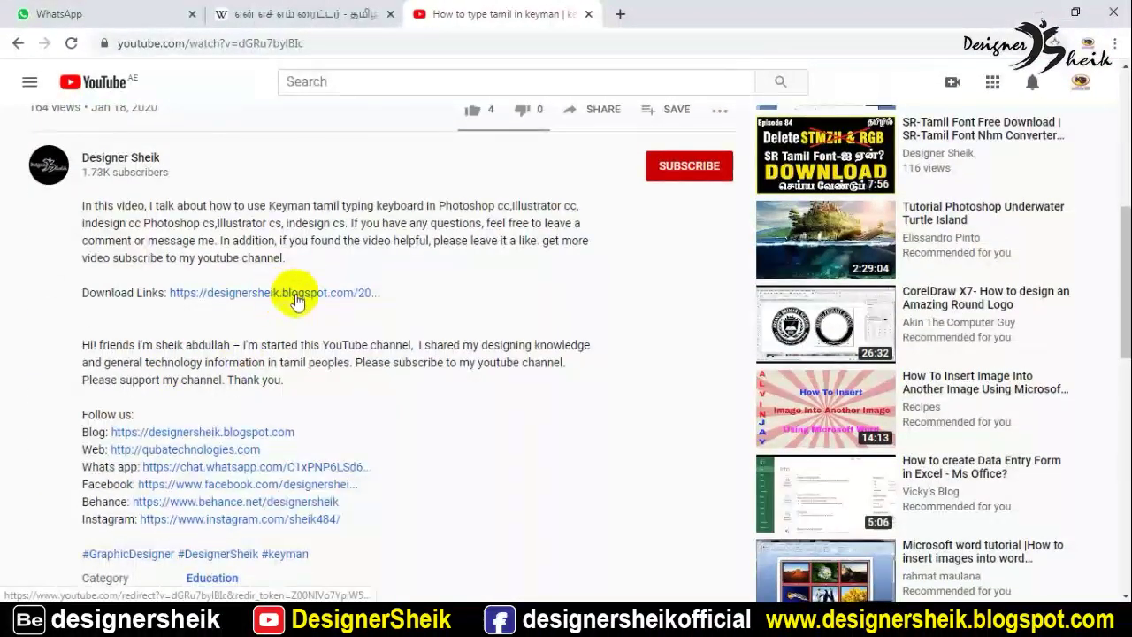
click(297, 302)
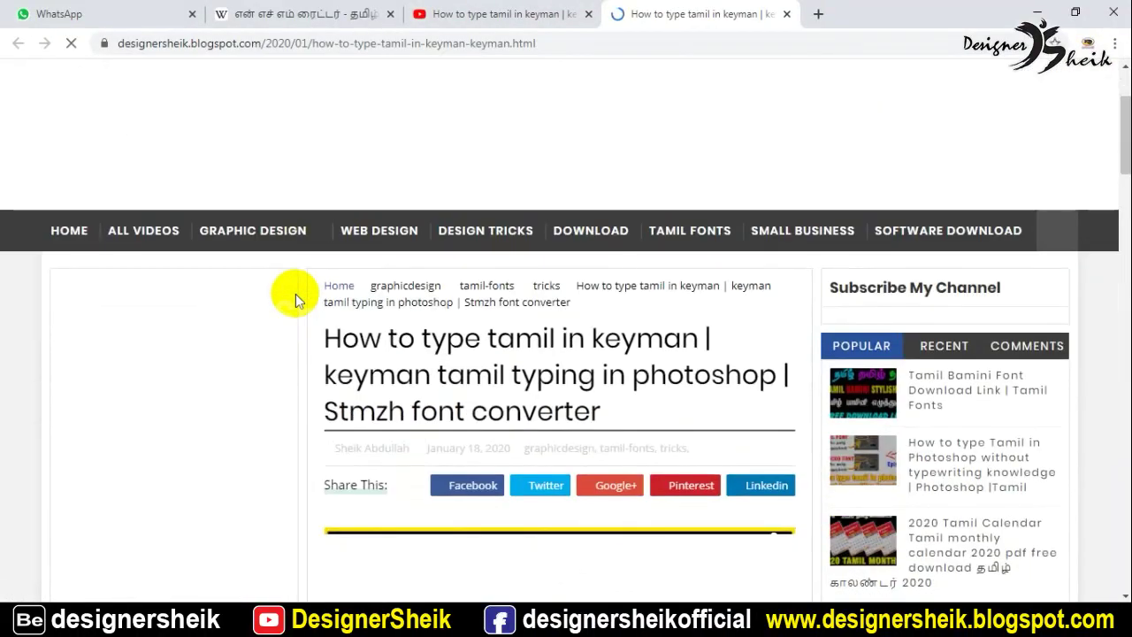
Look through the blog post for the NHM Writer and NHM Converter file links
scroll(295, 294, down, 15)
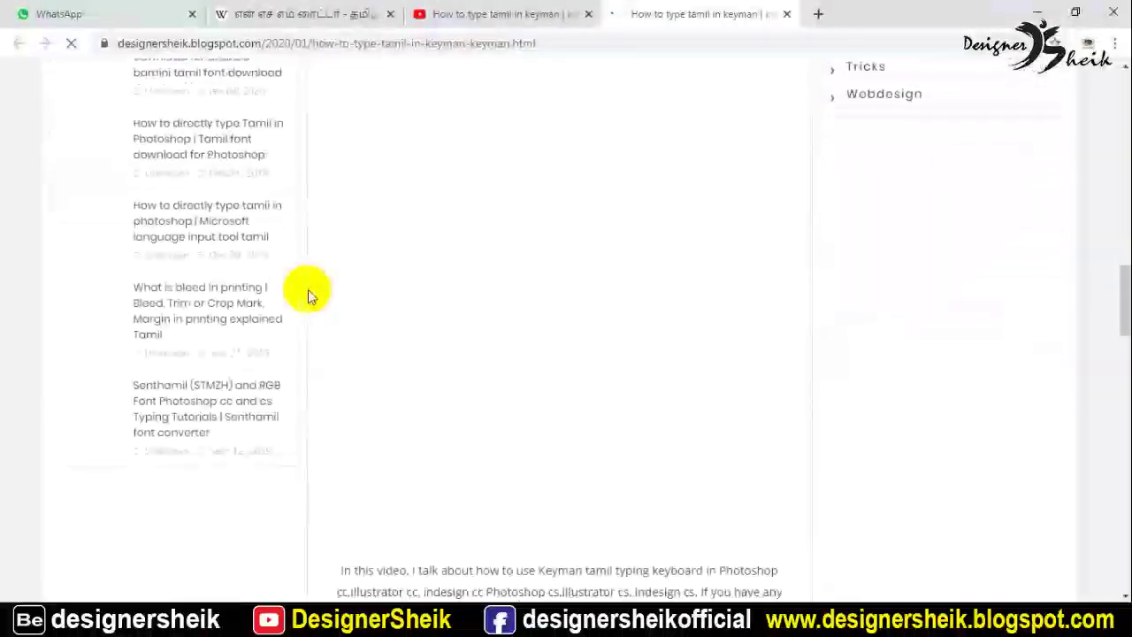
scroll(308, 289, down, 10)
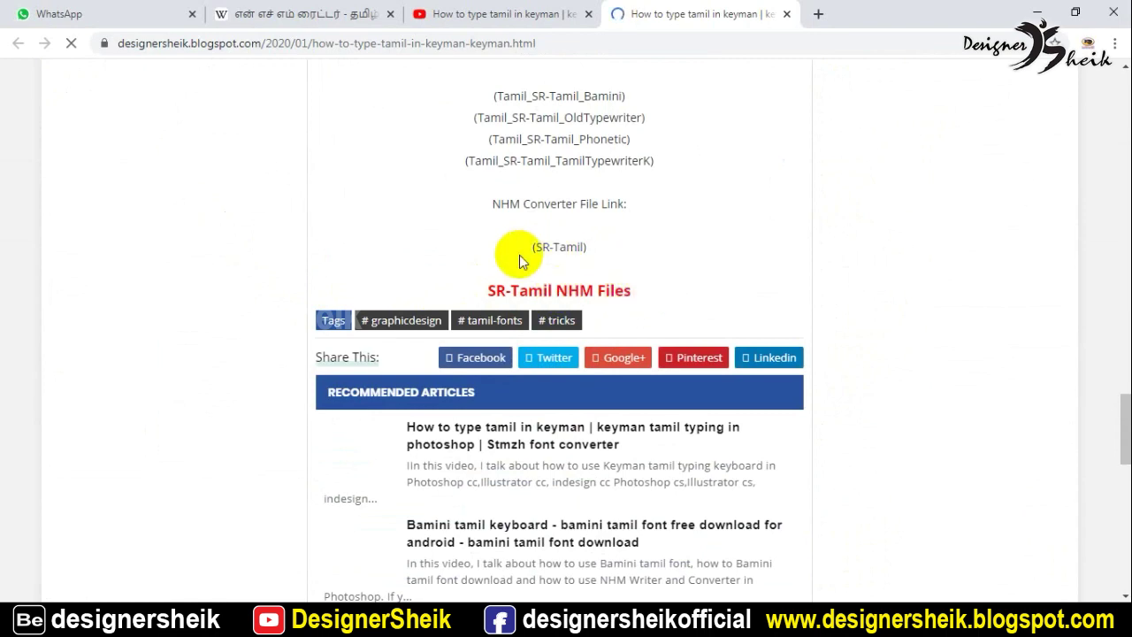
scroll(556, 286, up, 2)
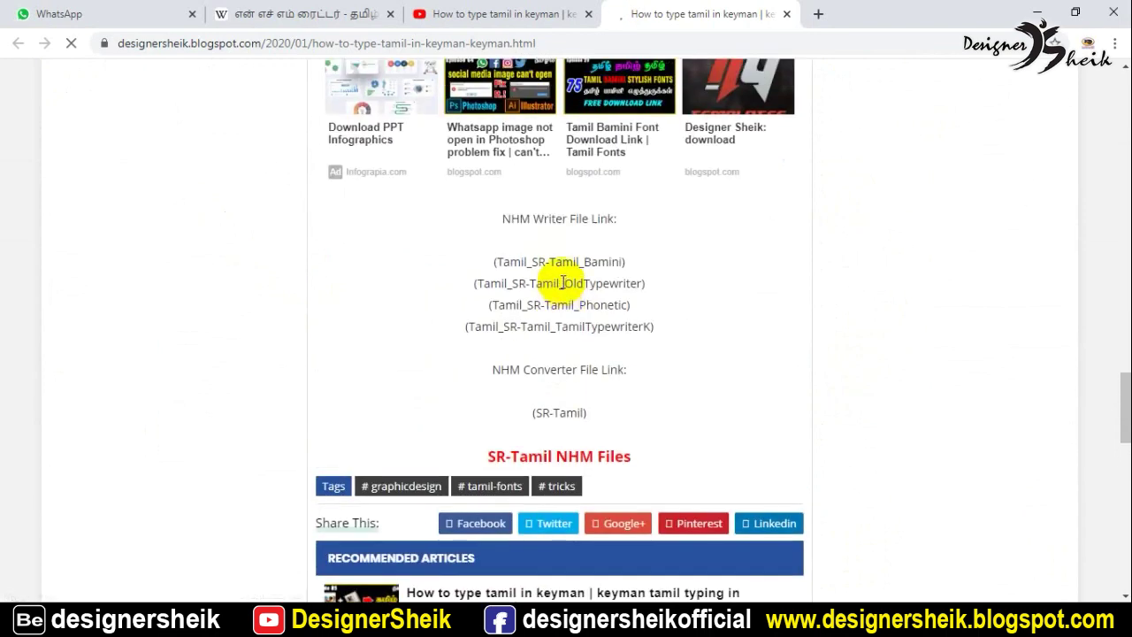
Open the post's SR-Tamil NHM Files link and download the SR-Tamil.rar archive from MediaFire
scroll(631, 362, down, 1)
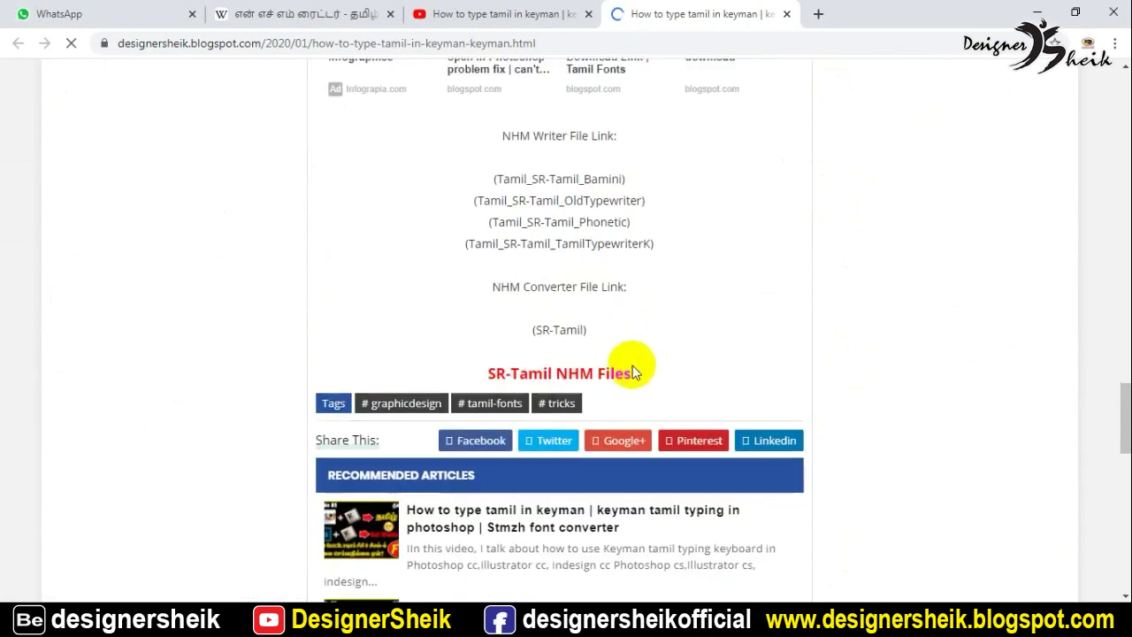
click(570, 381)
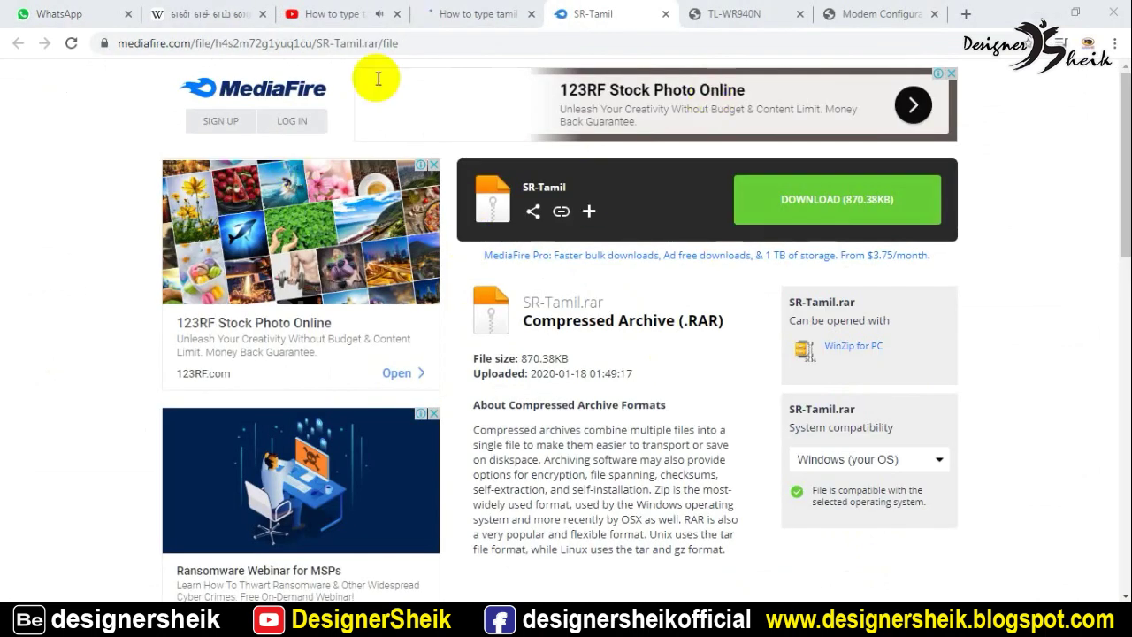
click(811, 205)
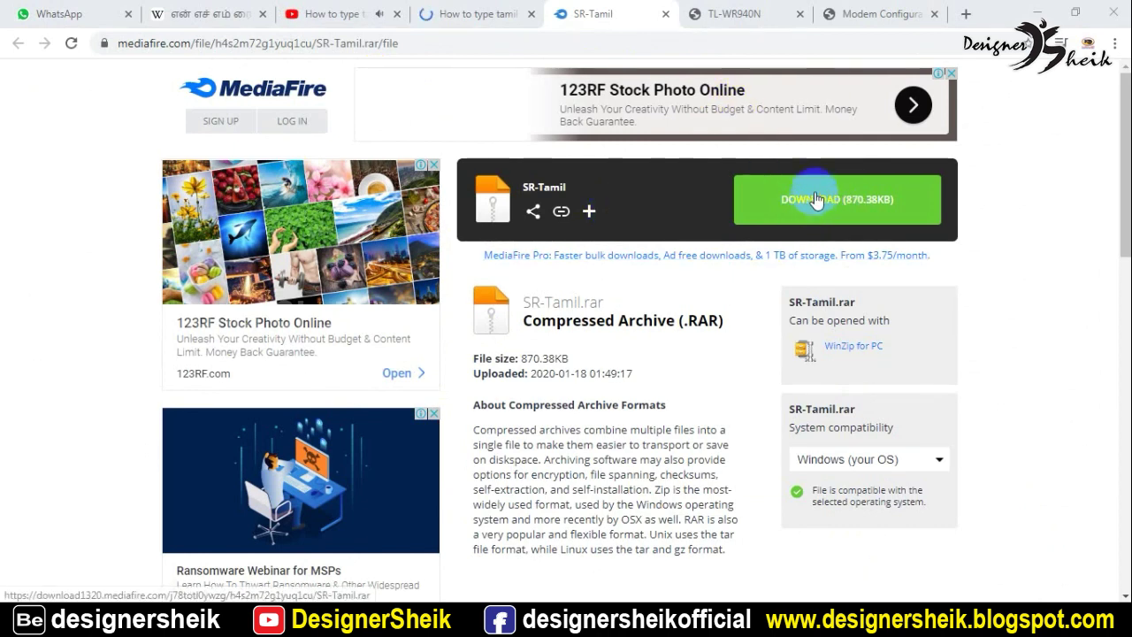
click(851, 206)
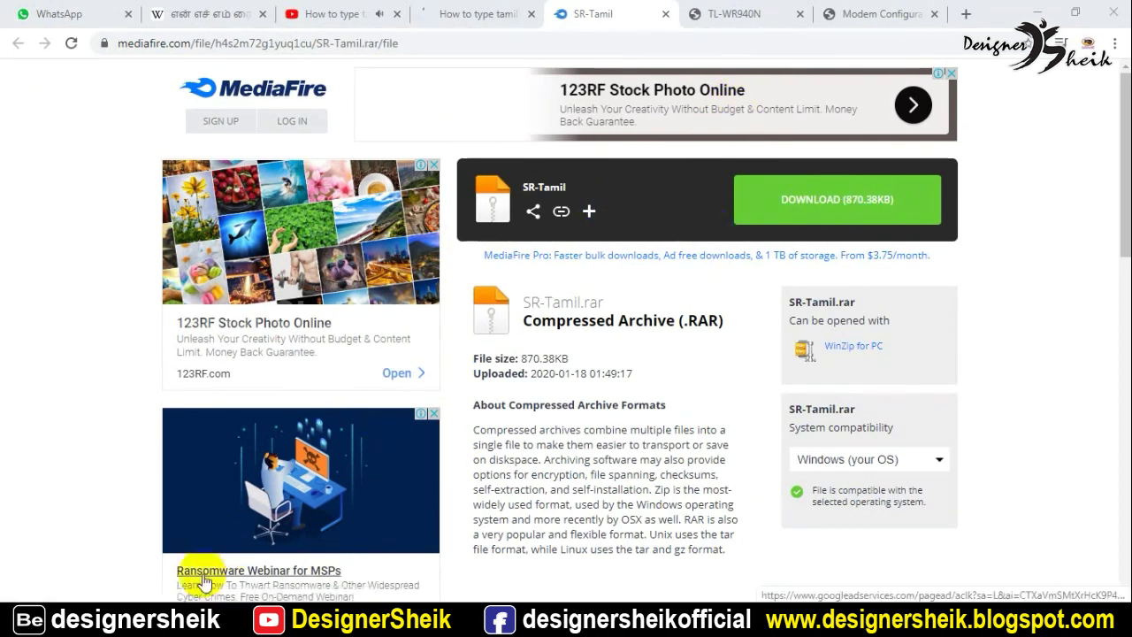
Switch to the NHM Final folder in File Explorer, check the SR-Tamil archive's extraction options and look inside the SR-Tamil folder
click(126, 560)
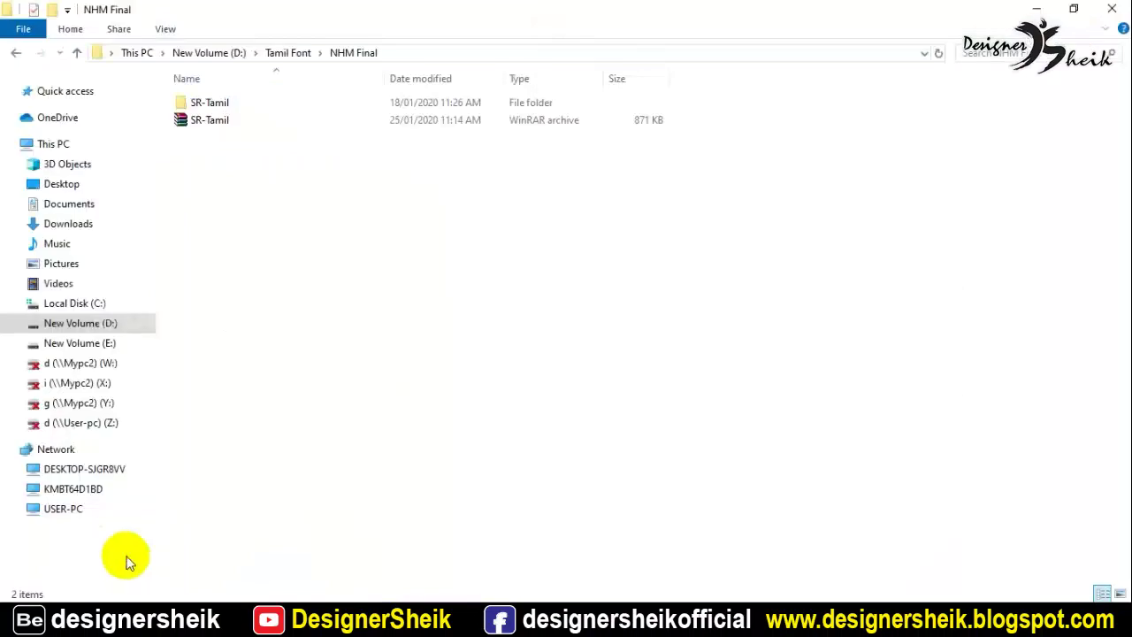
right_click(216, 126)
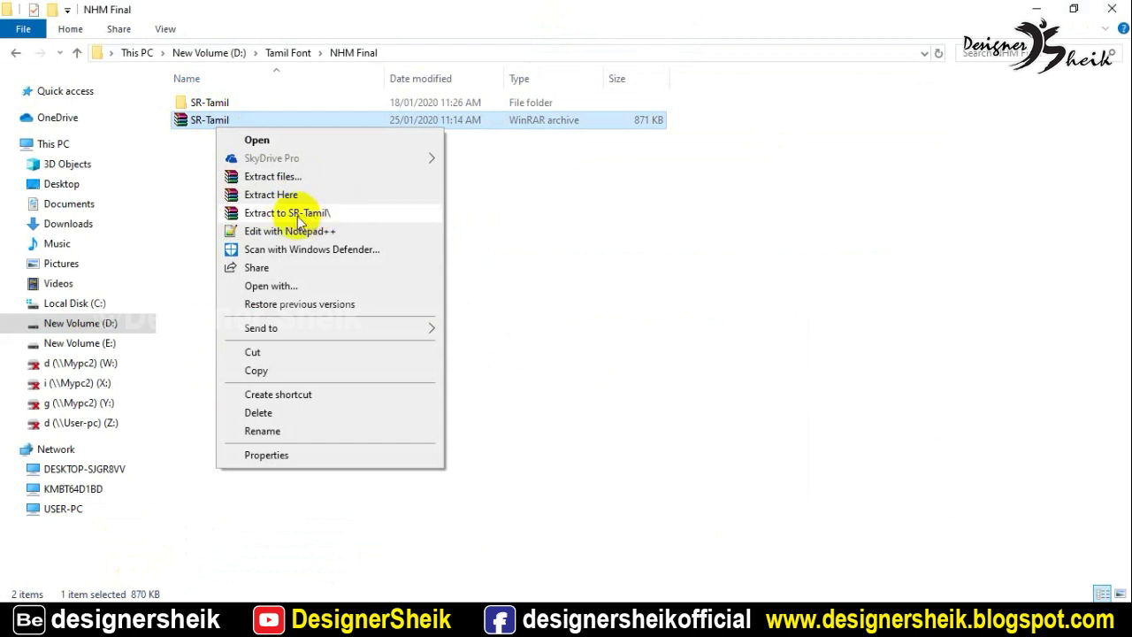
double_click(219, 104)
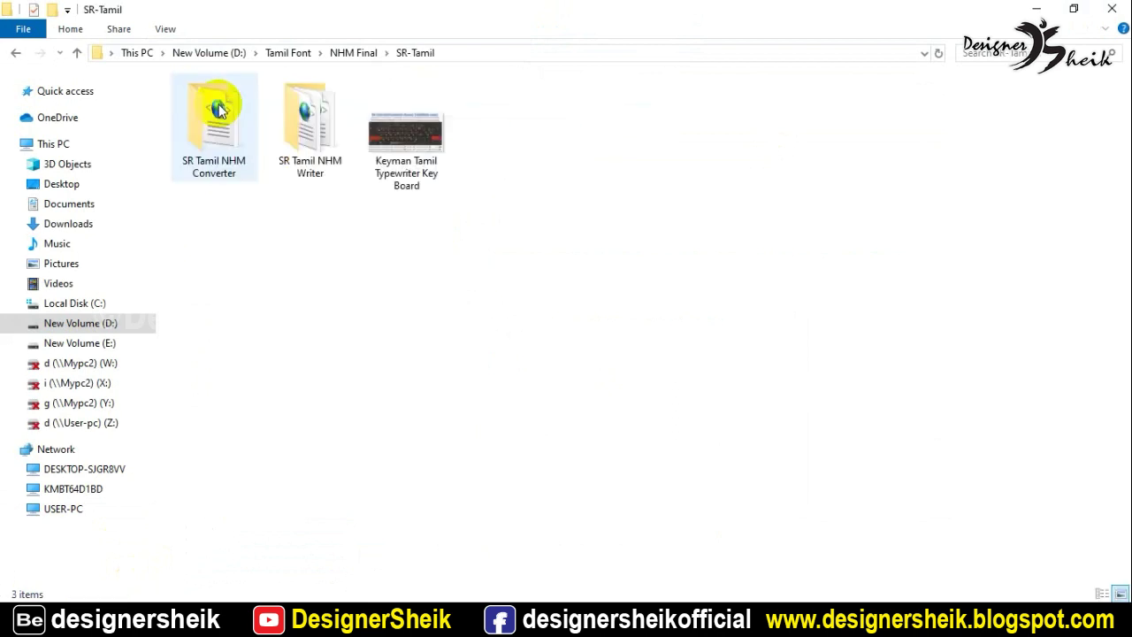
click(347, 53)
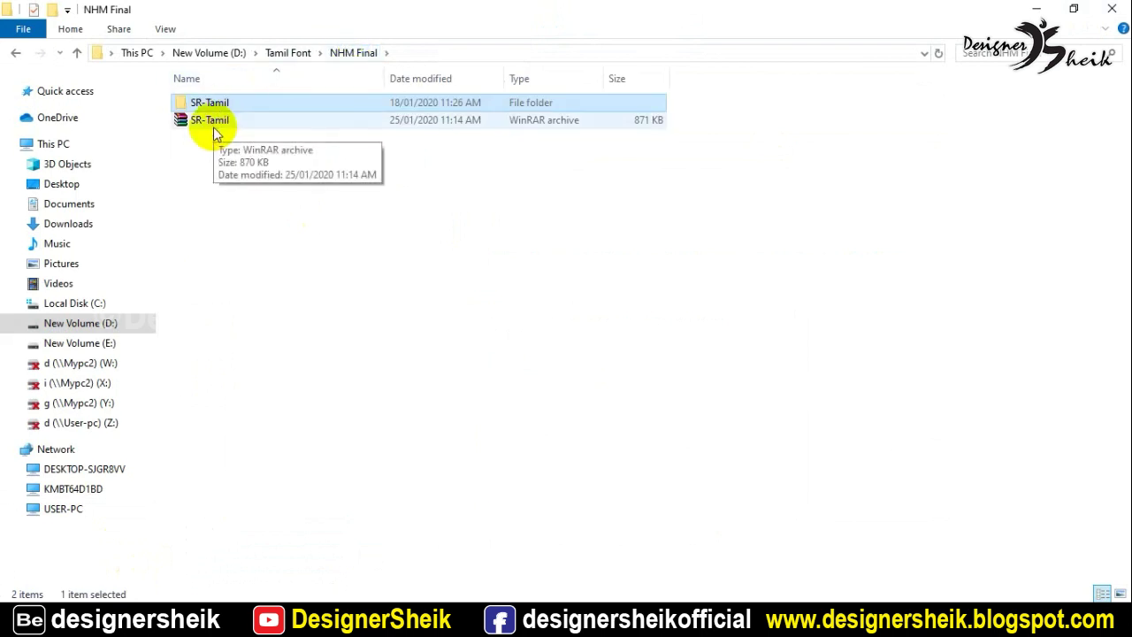
click(257, 216)
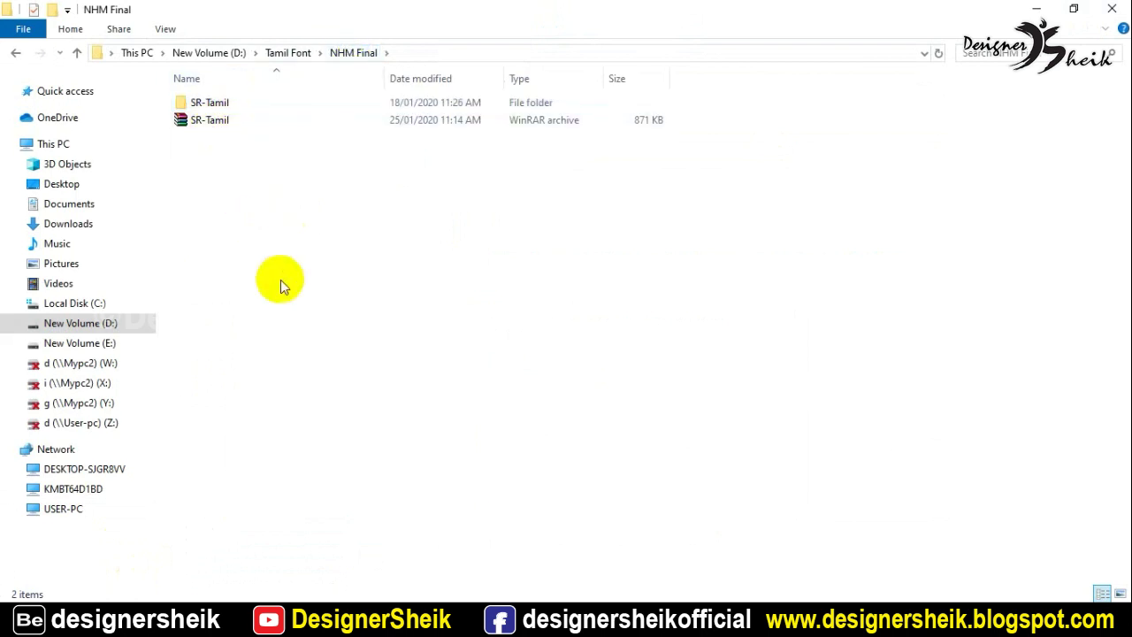
Switch back to NHM Converter with the Tamil text
click(345, 618)
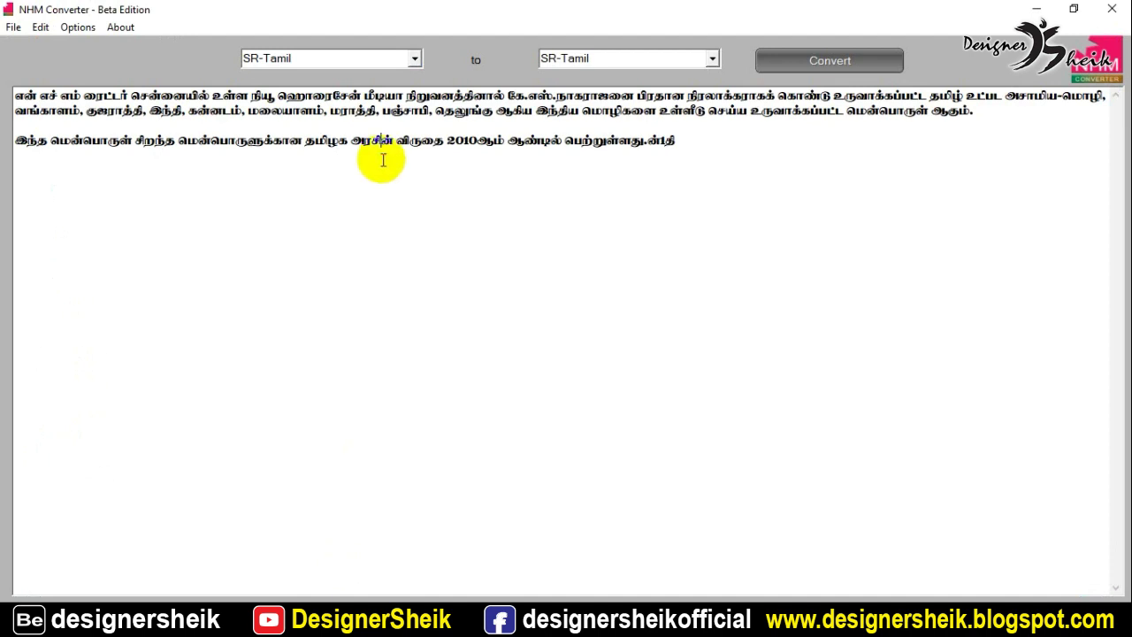